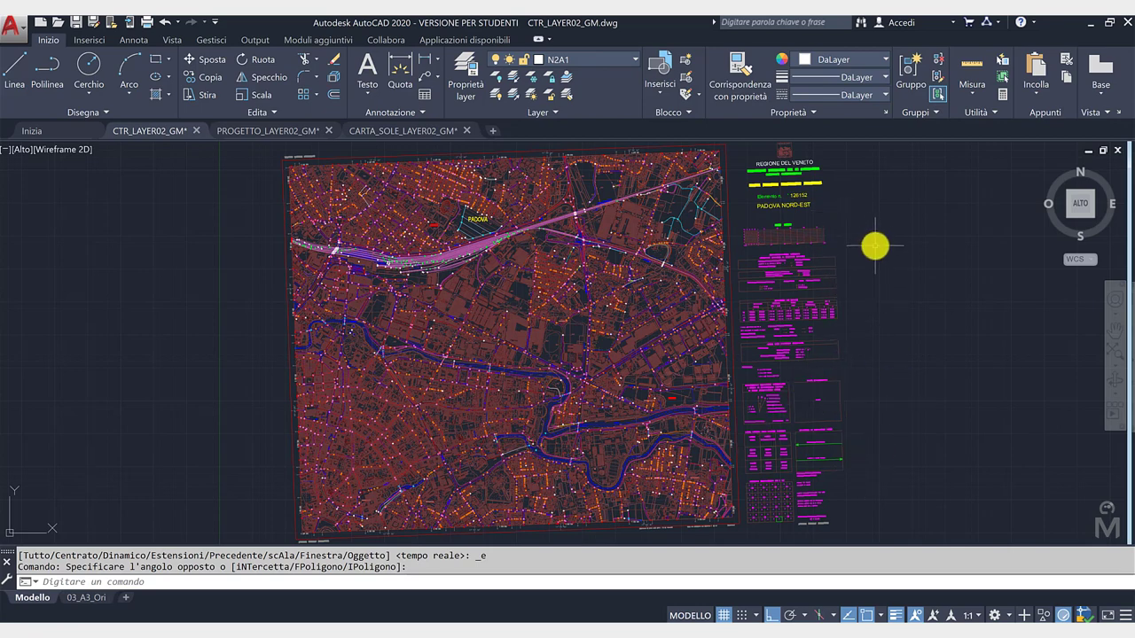
pyautogui.click(635, 60)
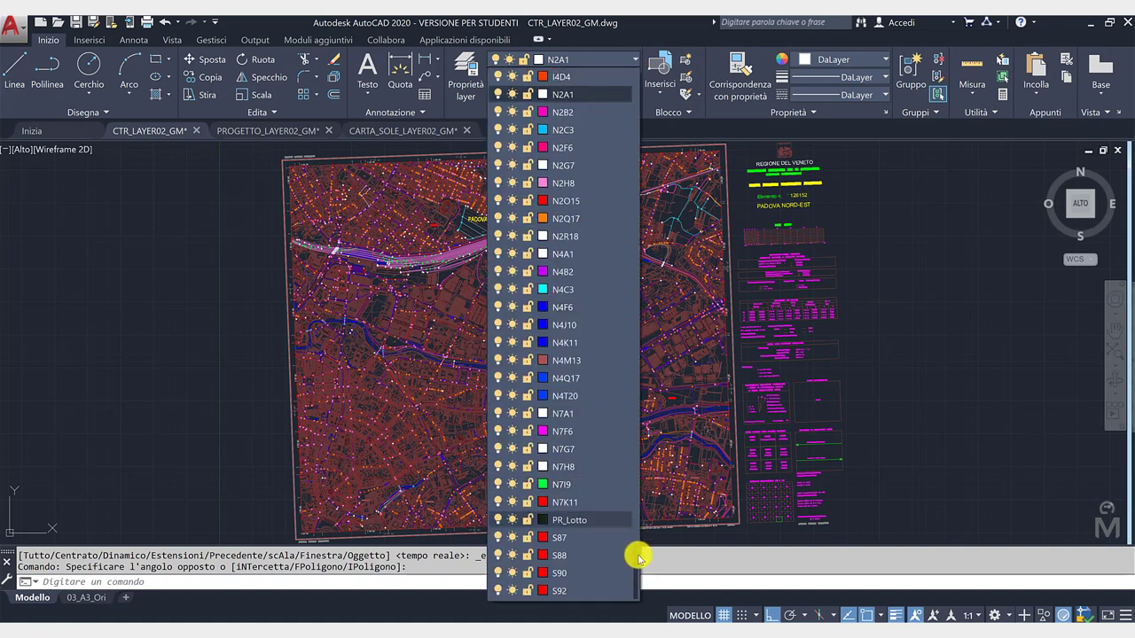
pyautogui.scroll(1, 634, 553)
pyautogui.moveTo(634, 553); pyautogui.dragTo(610, 184)
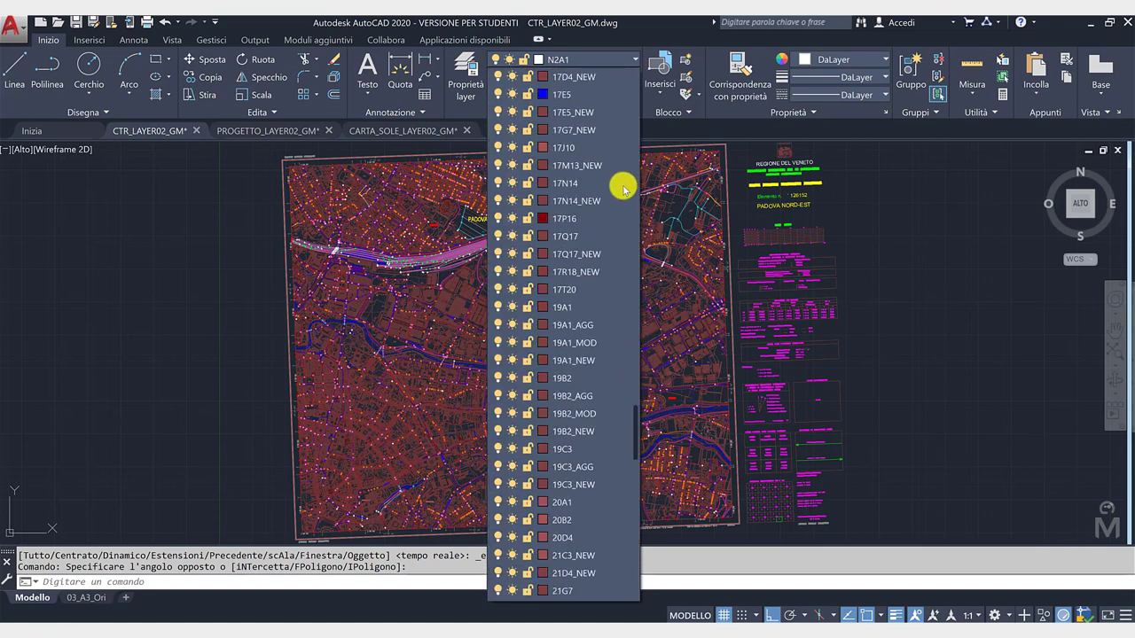
pyautogui.click(199, 253)
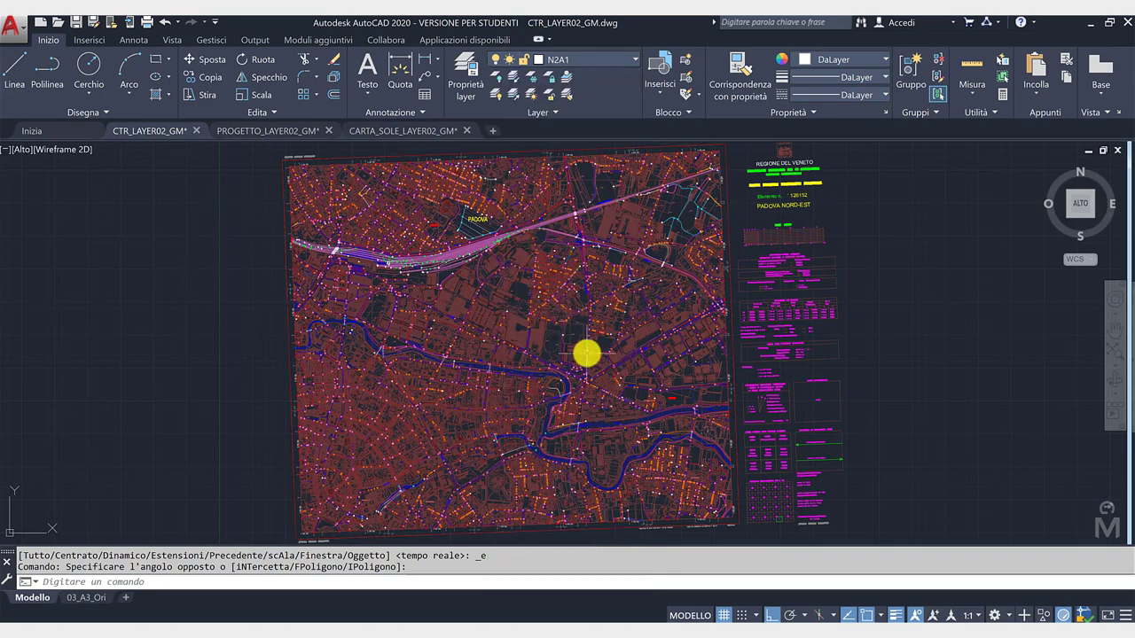
pyautogui.scroll(8, 603, 345)
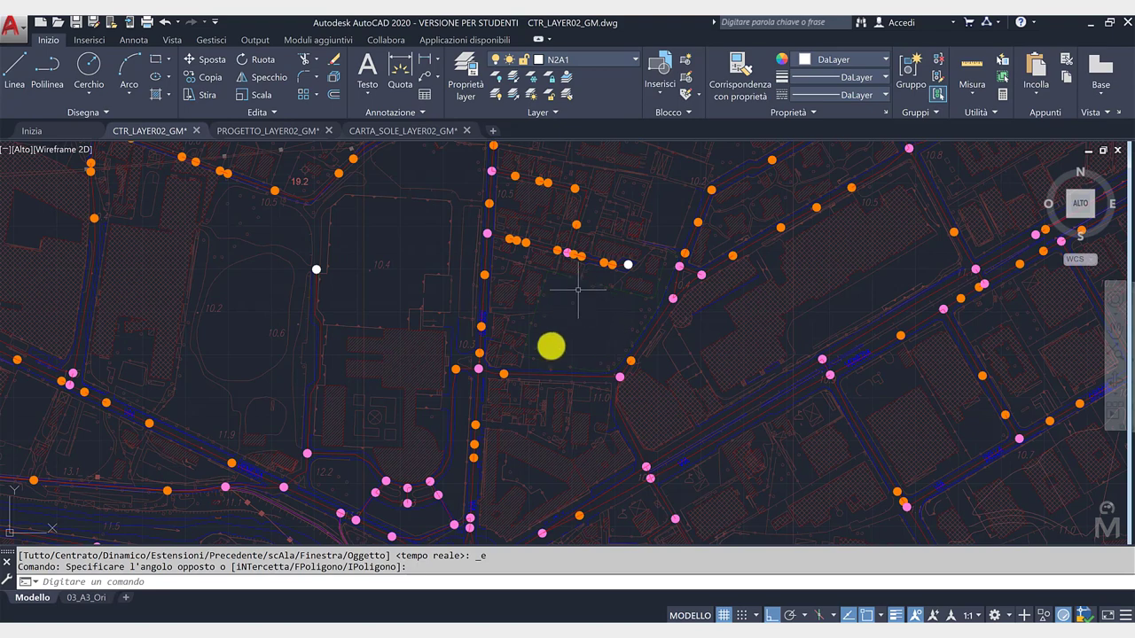
pyautogui.click(267, 131)
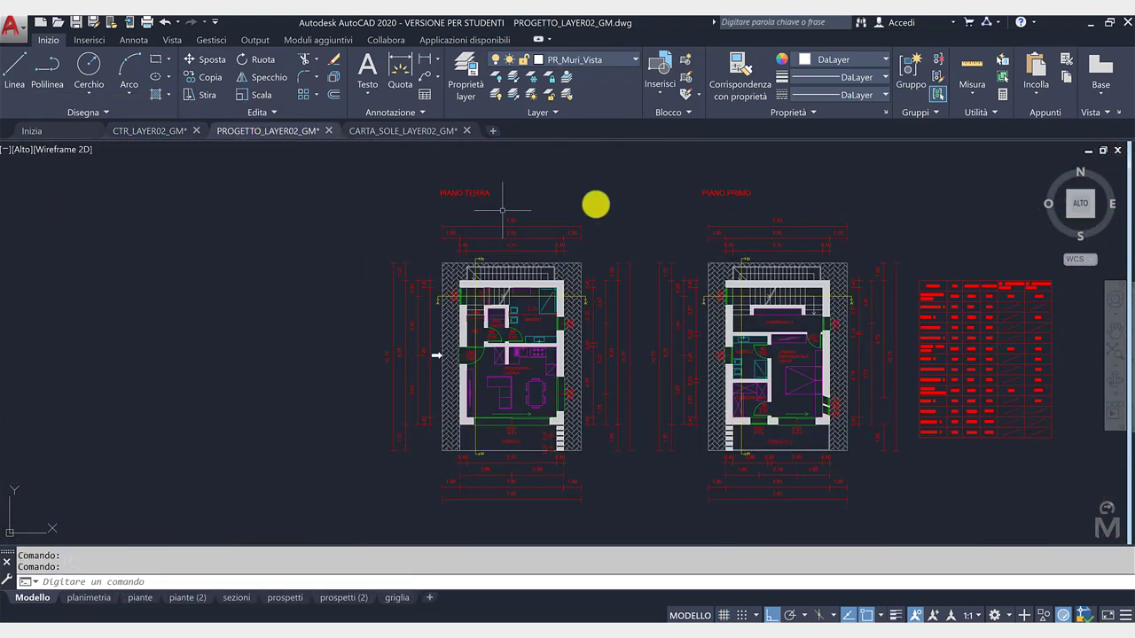
pyautogui.click(627, 62)
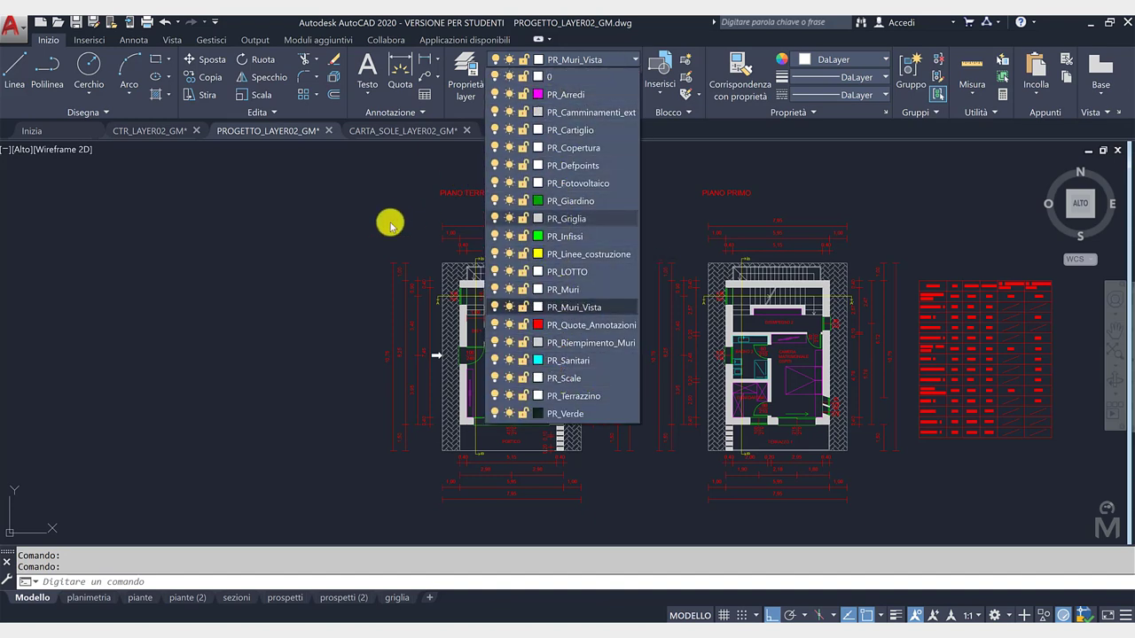
pyautogui.click(390, 131)
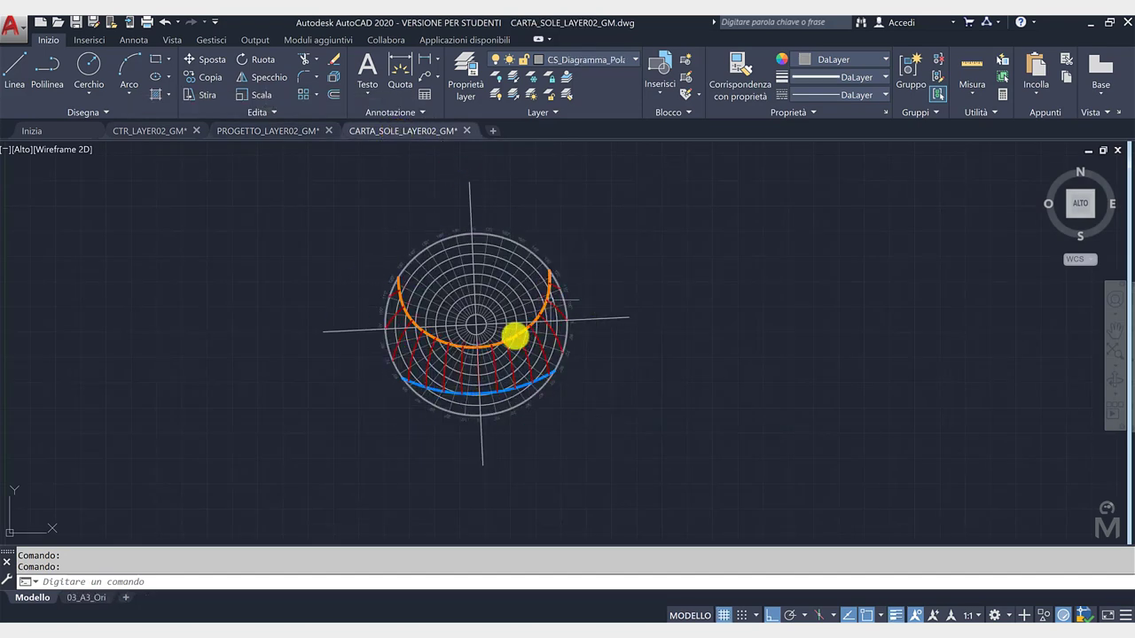
pyautogui.click(626, 64)
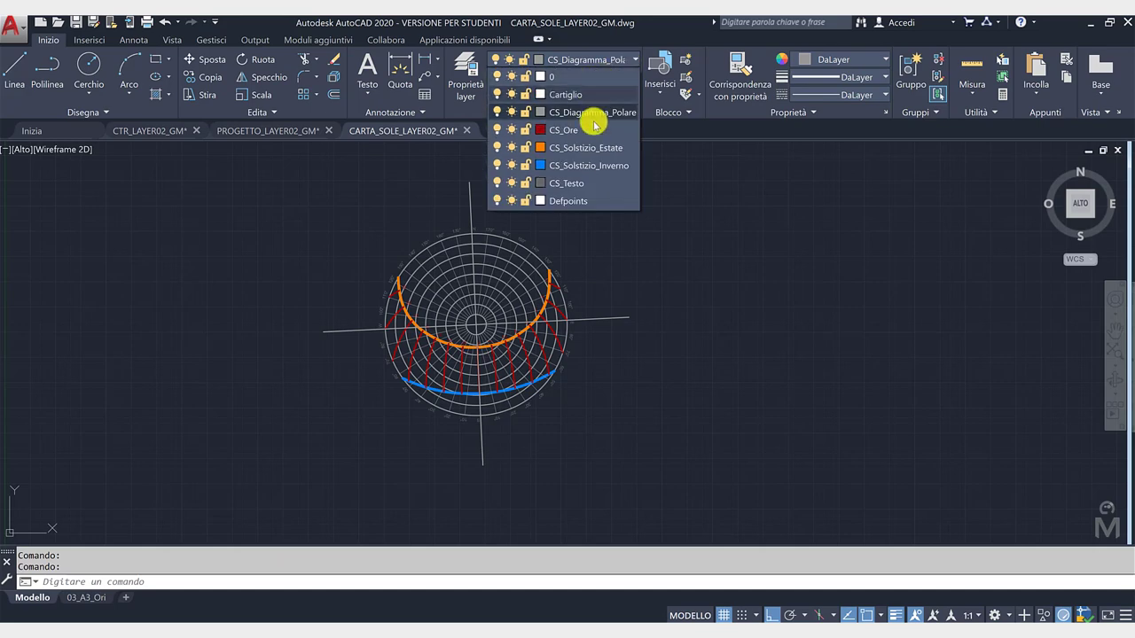
pyautogui.click(699, 298)
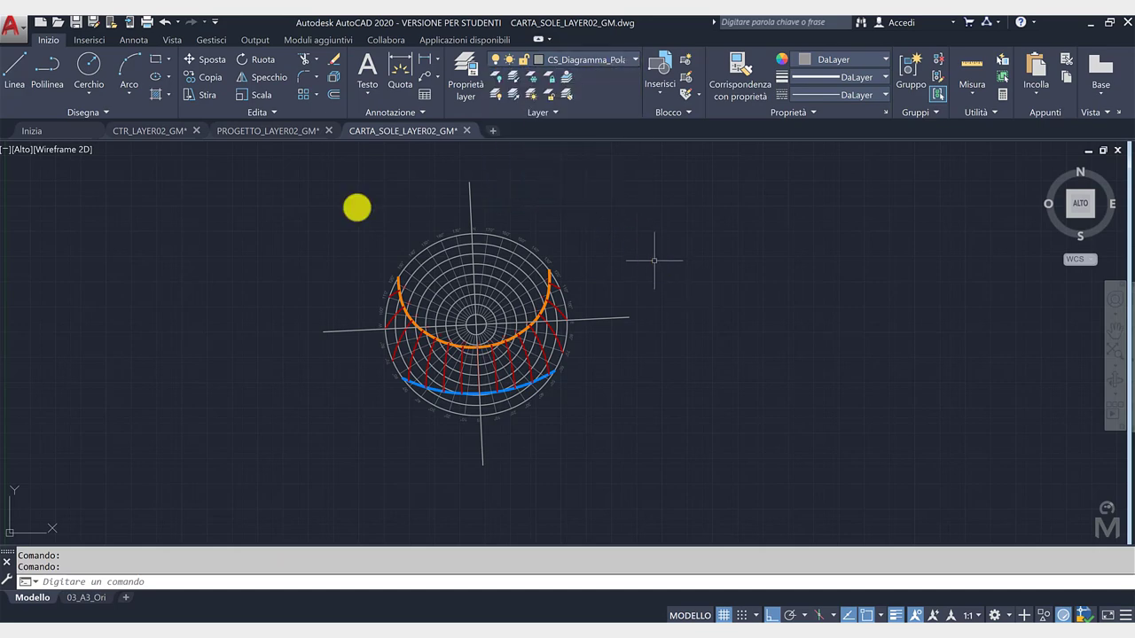
pyautogui.click(155, 130)
# - Bring the whole map into view and open the Layer Properties Manager beside it
pyautogui.middleClick(605, 354)
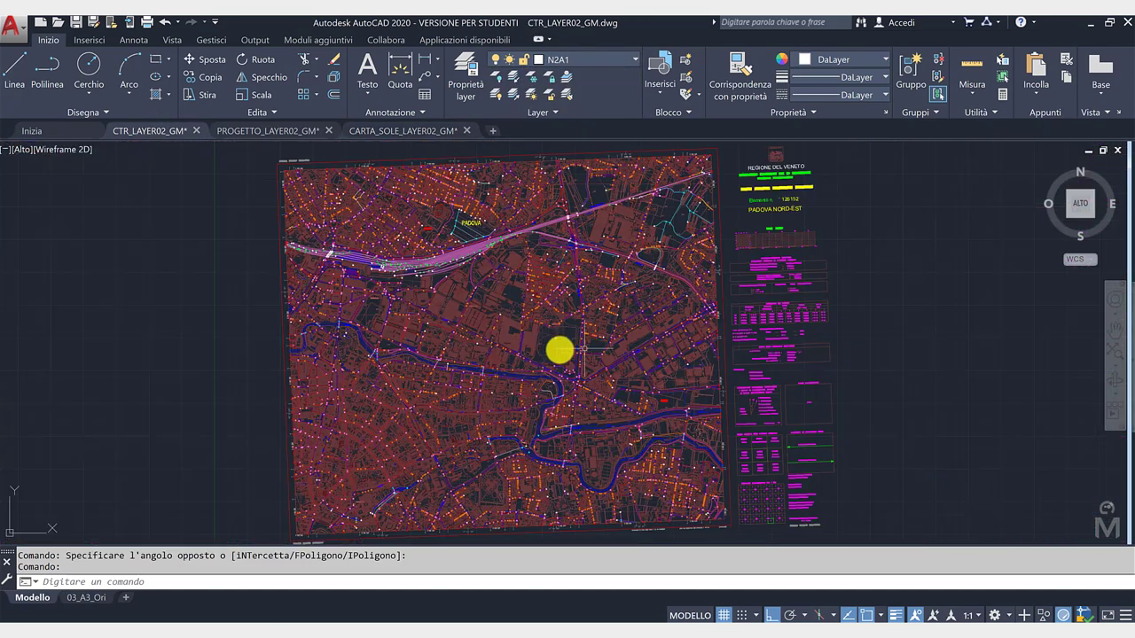
pyautogui.moveTo(557, 347); pyautogui.dragTo(697, 347, button='middle')
pyautogui.scroll(-3, 691, 346)
pyautogui.scroll(-1, 700, 349)
pyautogui.scroll(1, 714, 345)
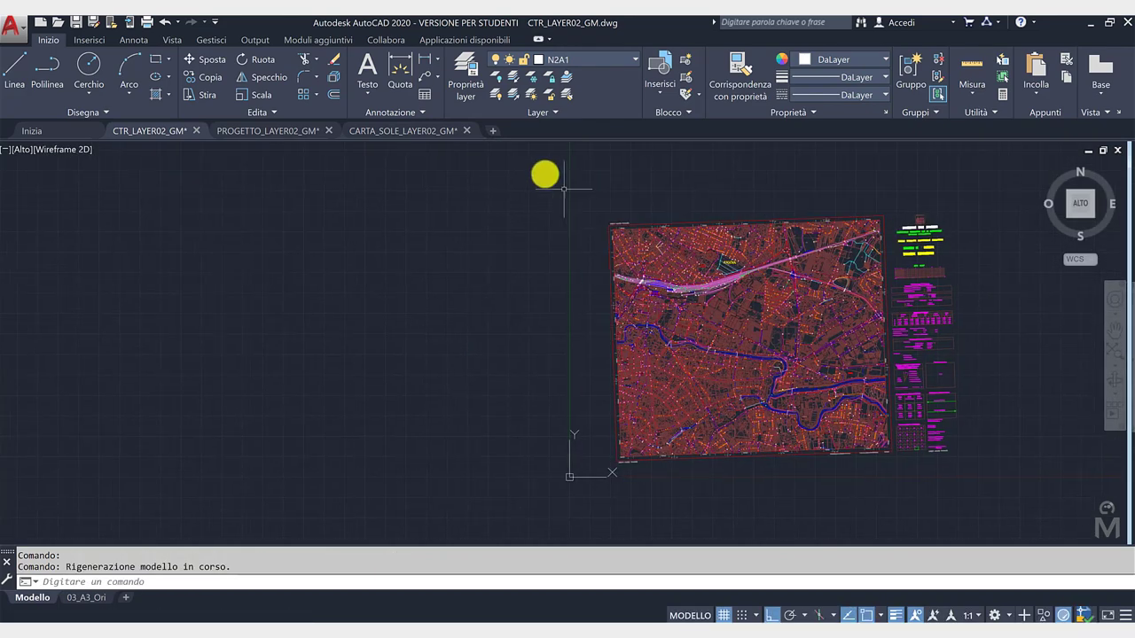
pyautogui.click(466, 80)
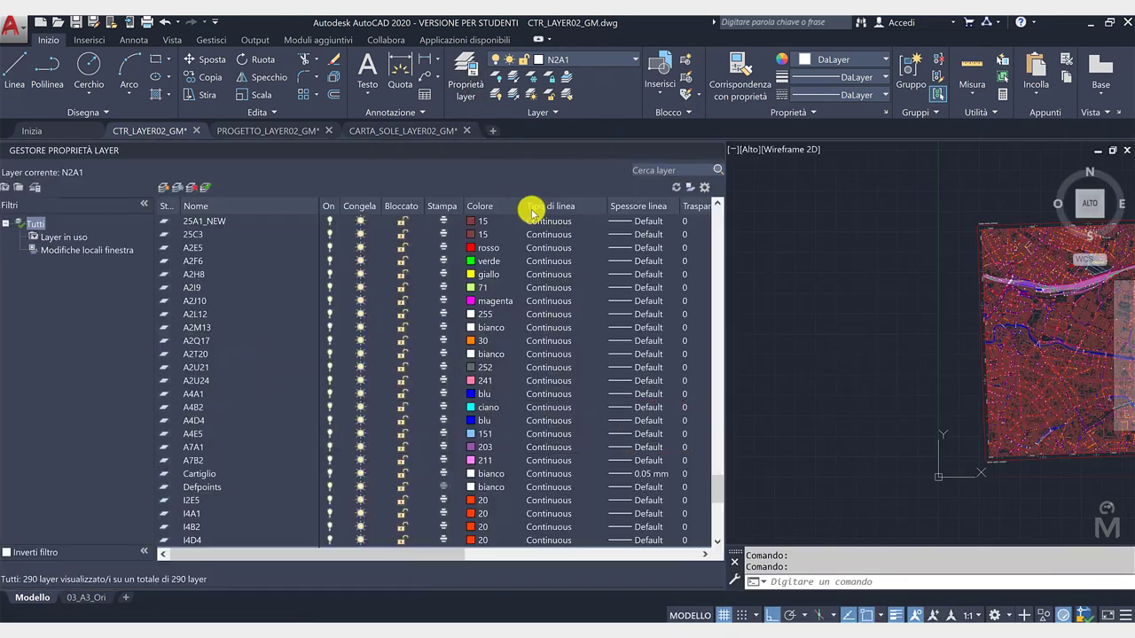
pyautogui.moveTo(874, 337); pyautogui.dragTo(802, 369, button='middle')
pyautogui.scroll(-1, 862, 237)
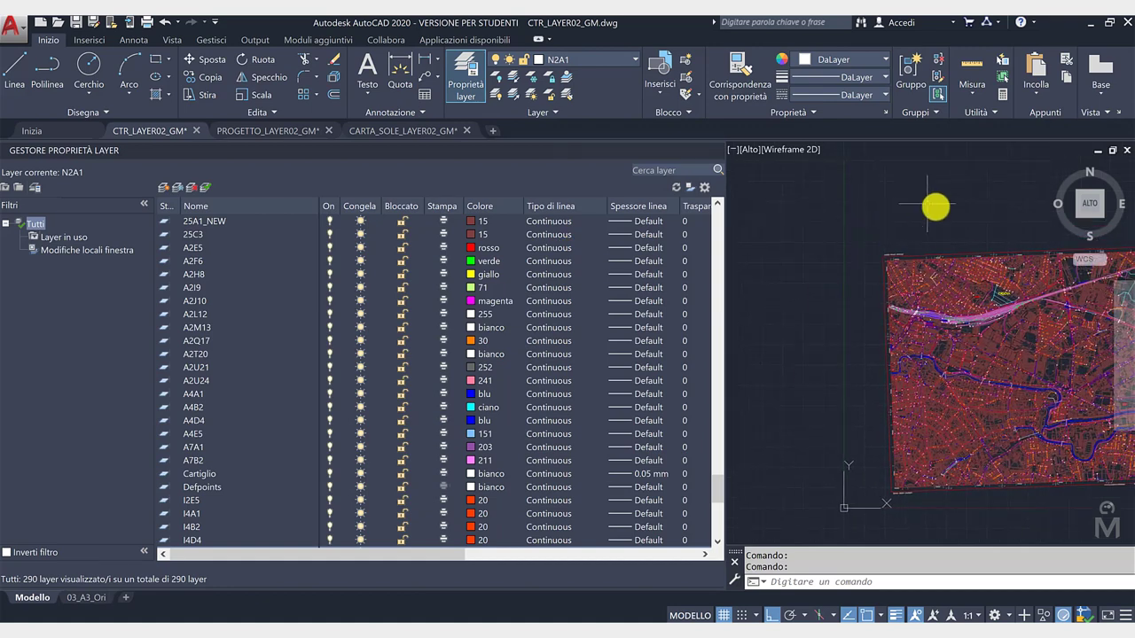
pyautogui.scroll(-1, 878, 226)
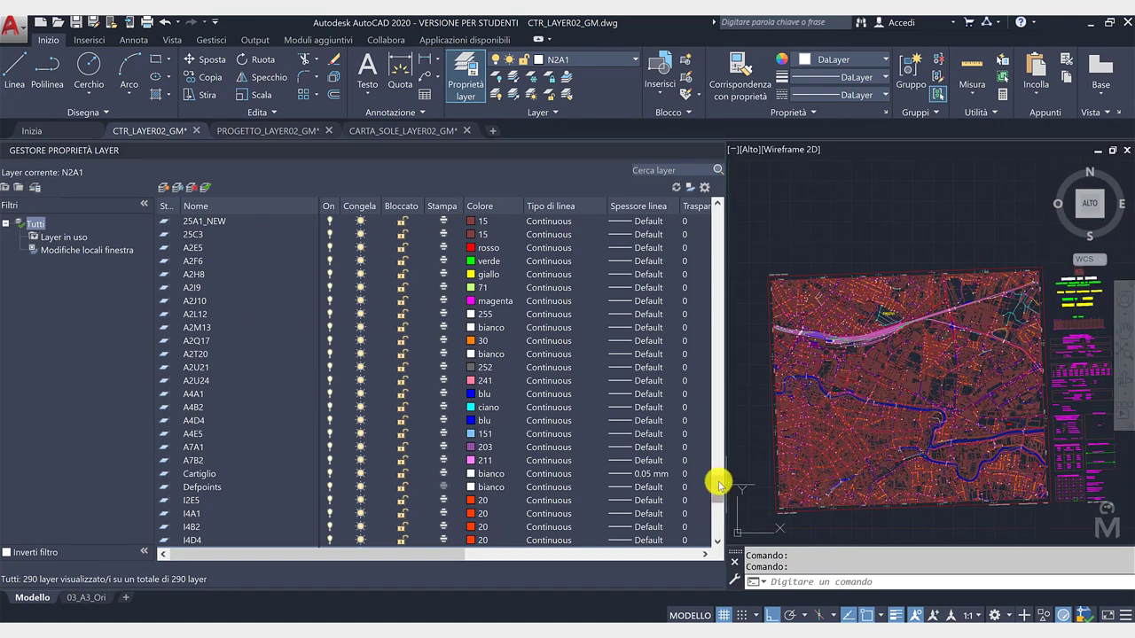
pyautogui.moveTo(718, 483); pyautogui.dragTo(717, 214)
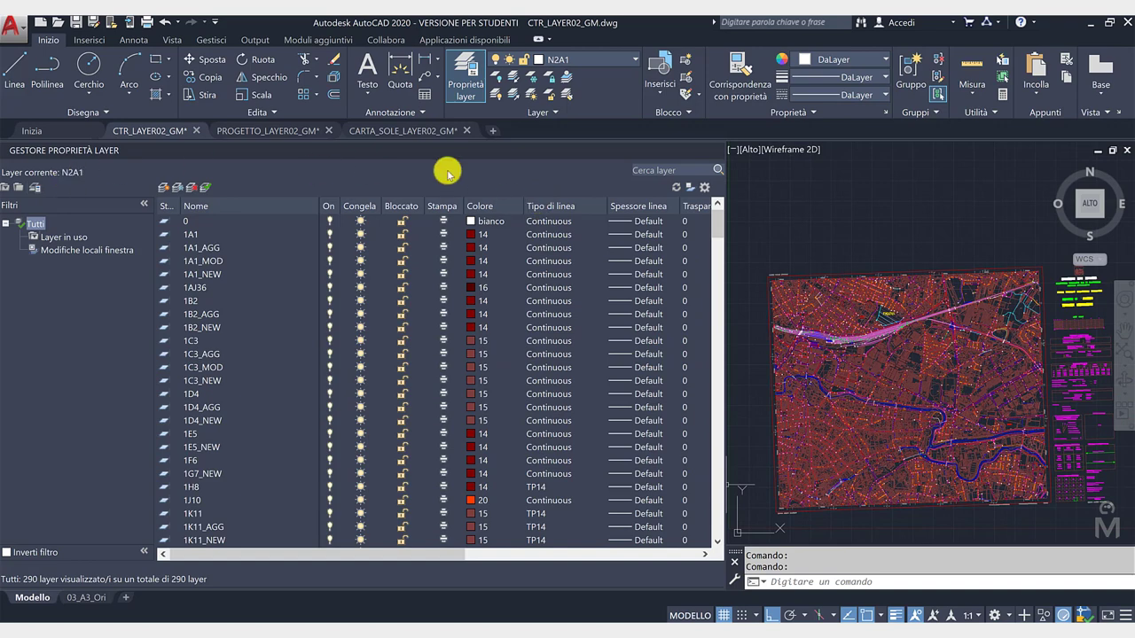
# - Test a 'p' name search, clear it back to all 290 layers, and add a new property filter
pyautogui.click(636, 169)
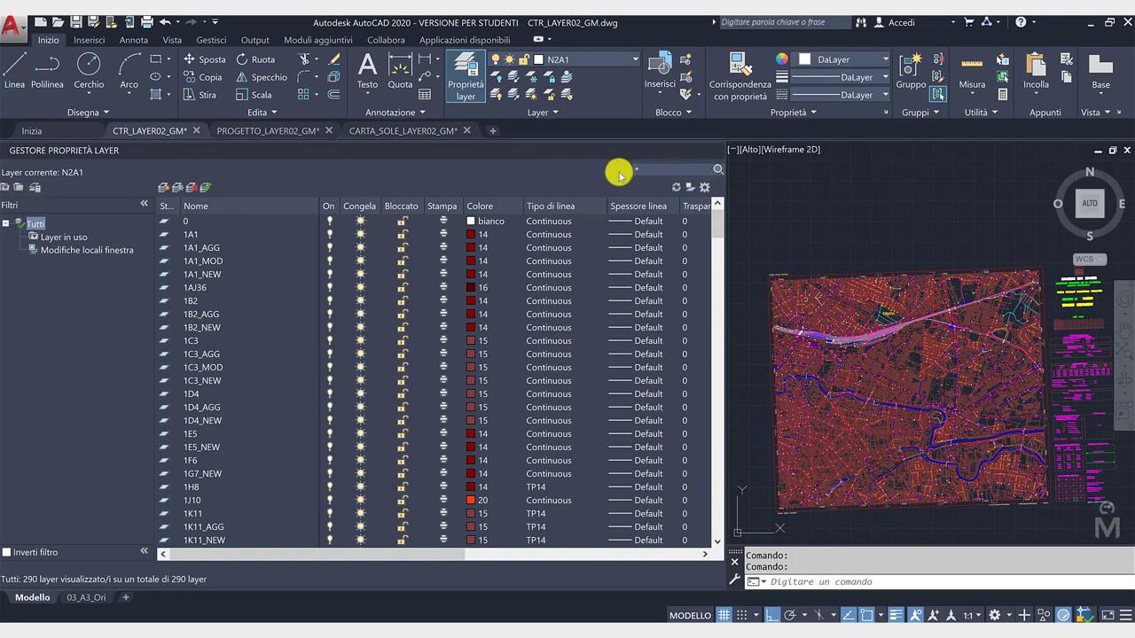
pyautogui.write('pr')
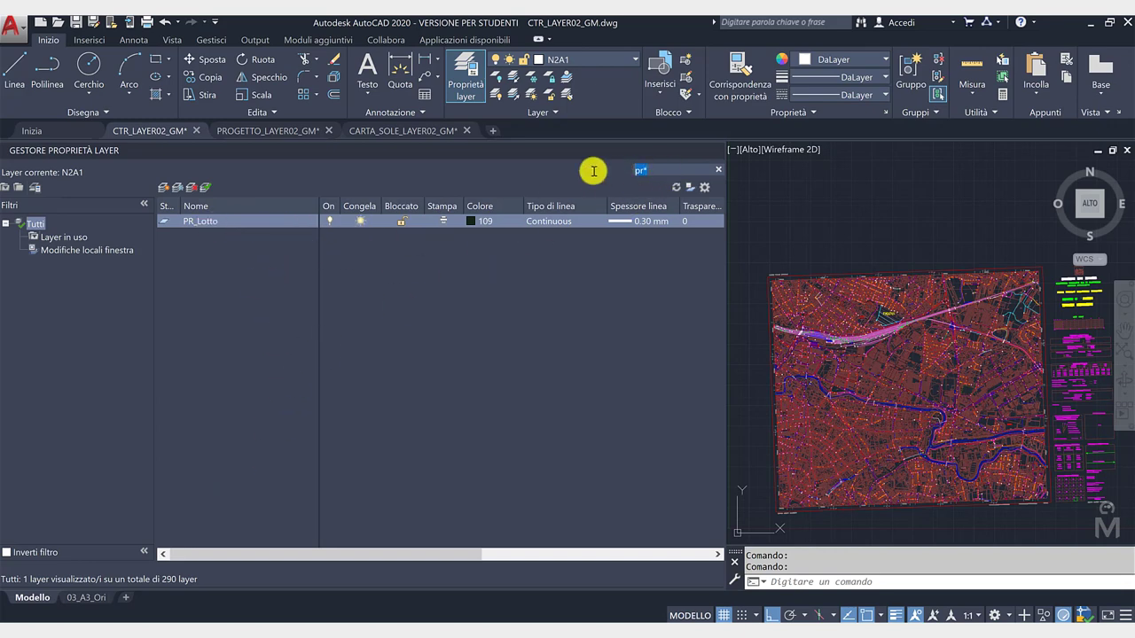
pyautogui.press('BackSpace')
pyautogui.press('BackSpace')
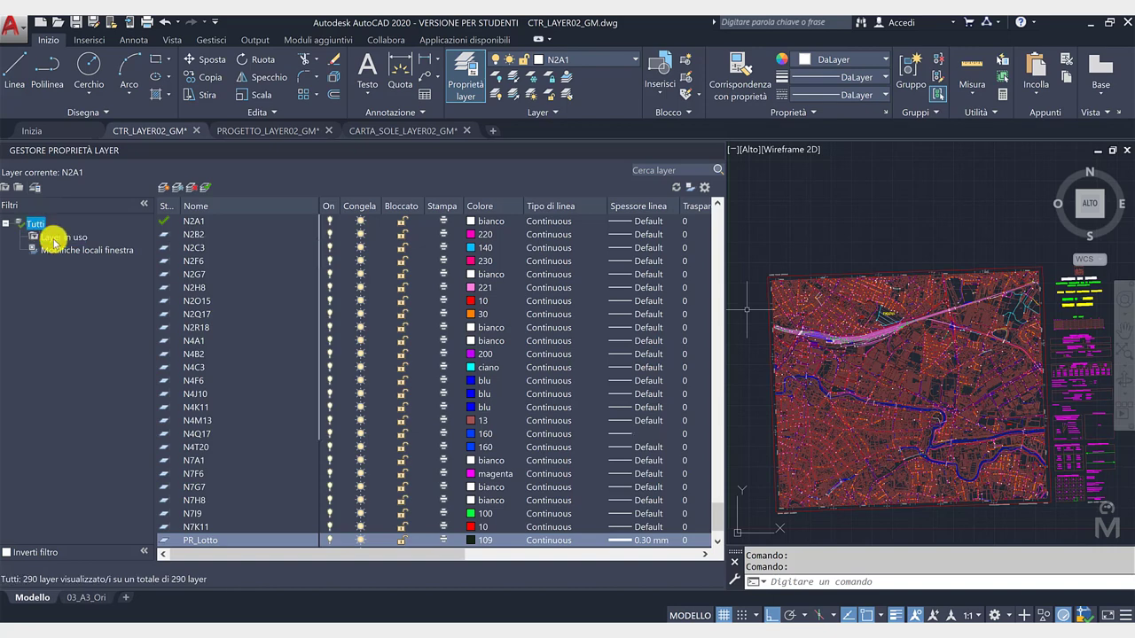
pyautogui.click(36, 225)
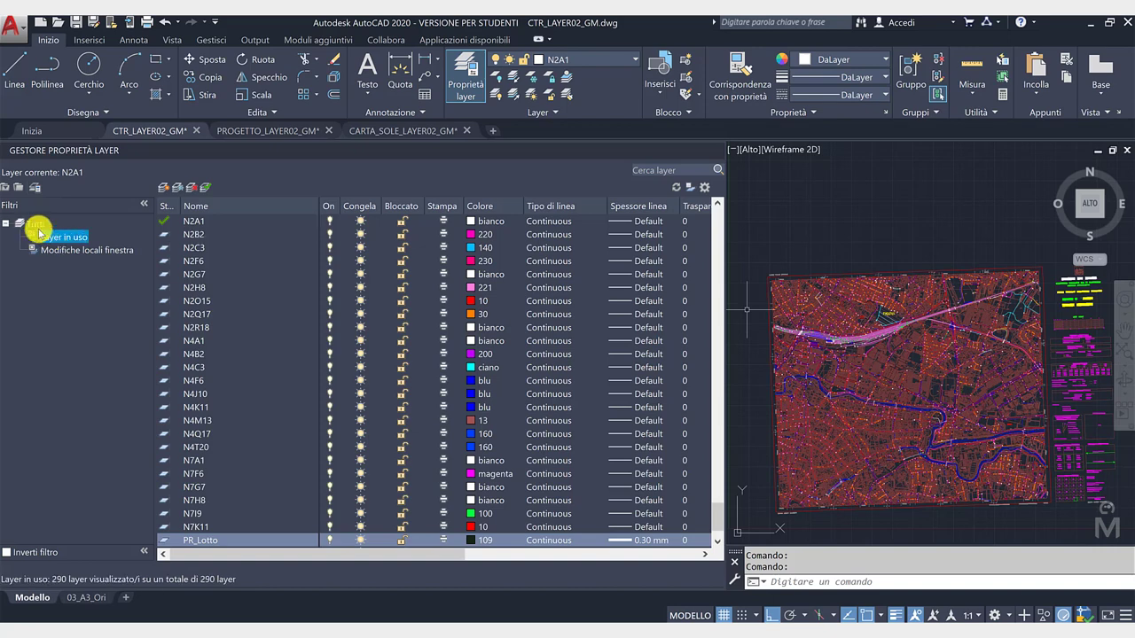
pyautogui.click(8, 189)
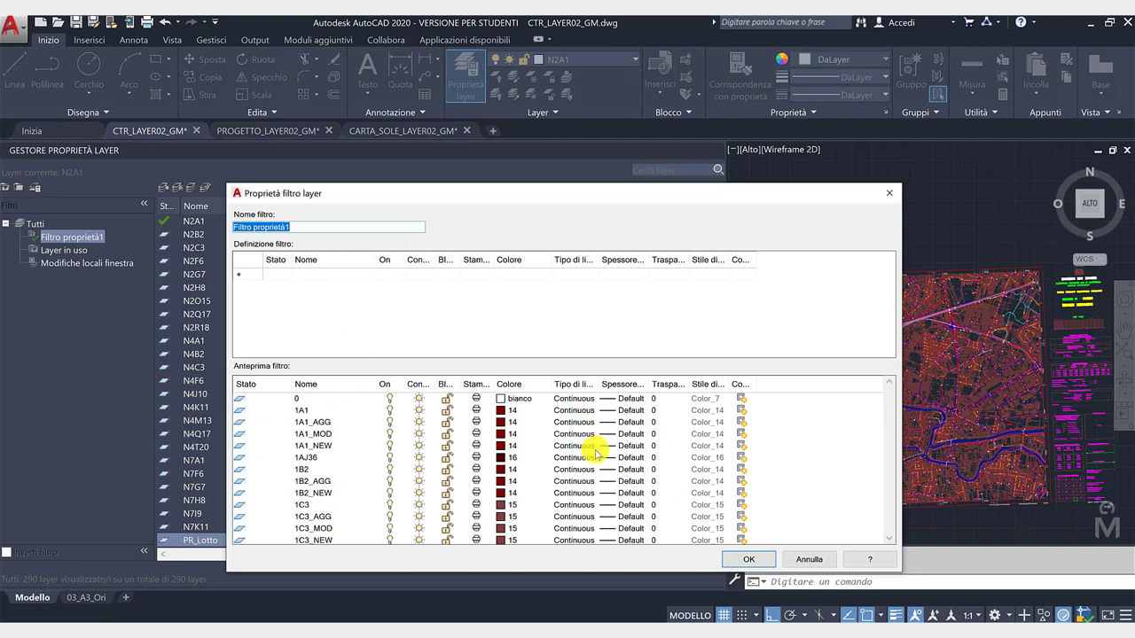
# - Try a 'pr' name criterion and on/off state criteria, then clear them
pyautogui.click(278, 279)
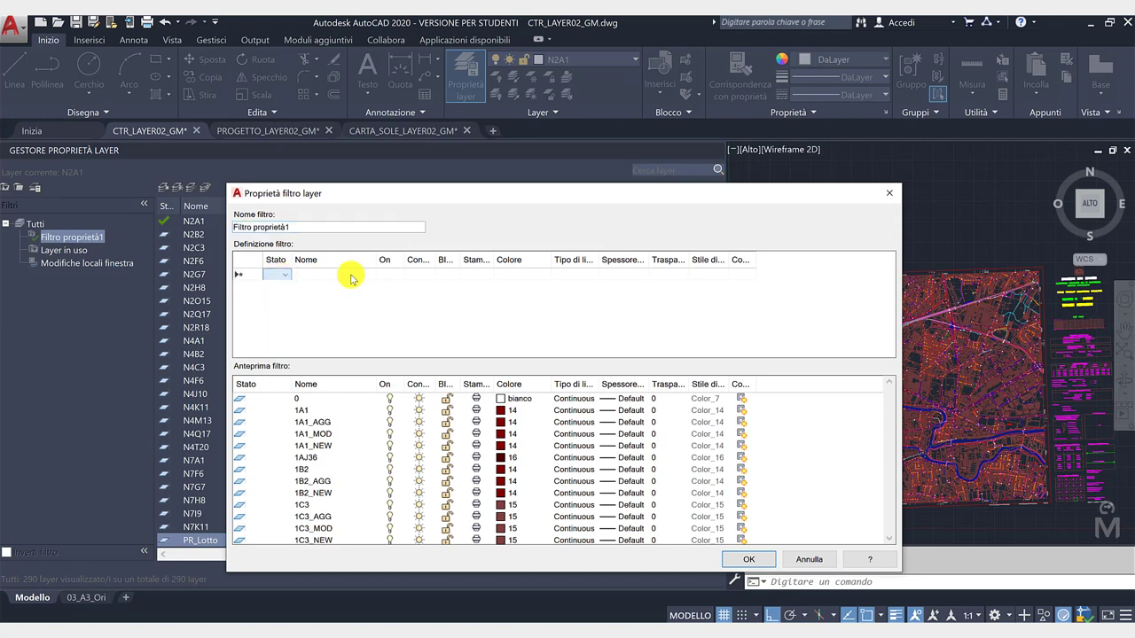
pyautogui.write('pr*')
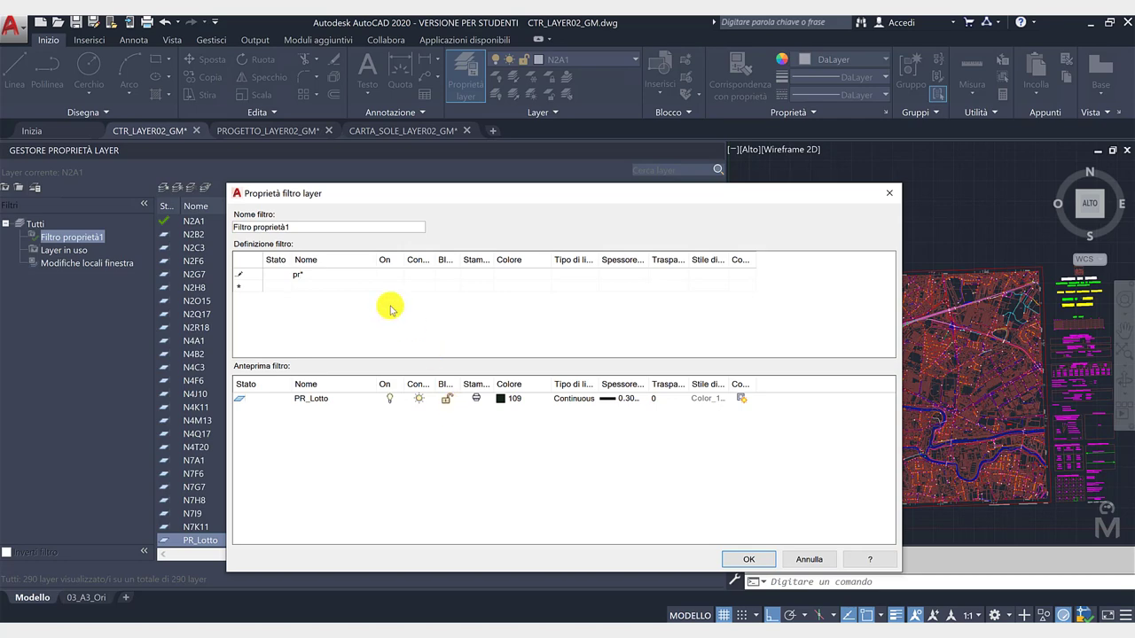
pyautogui.press('BackSpace')
pyautogui.press('BackSpace')
pyautogui.click(394, 276)
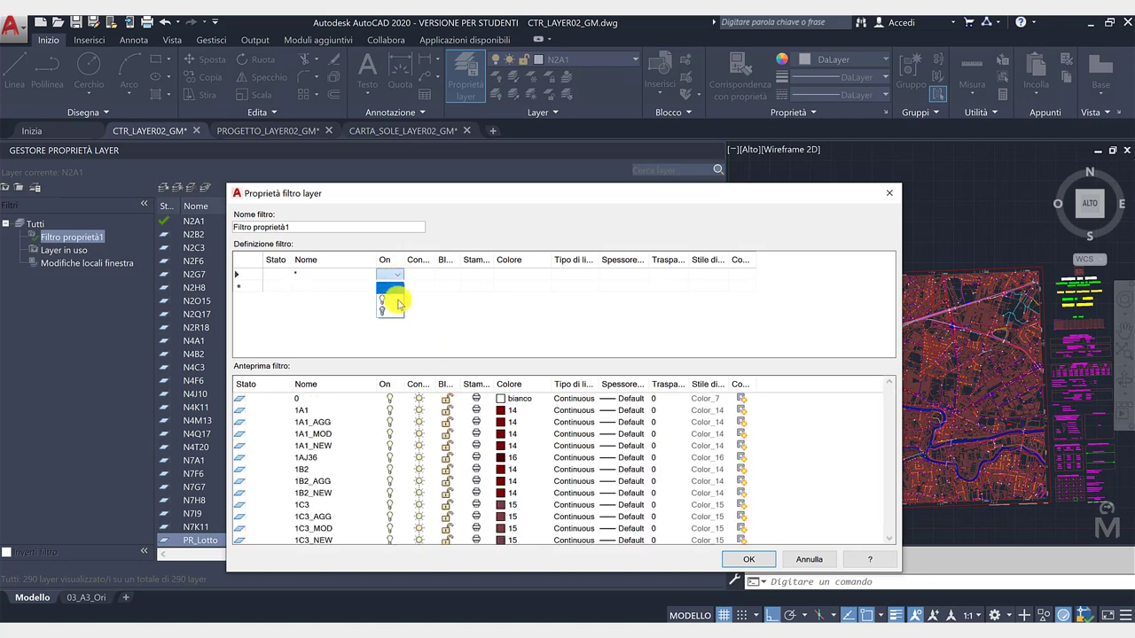
pyautogui.click(397, 274)
pyautogui.click(392, 303)
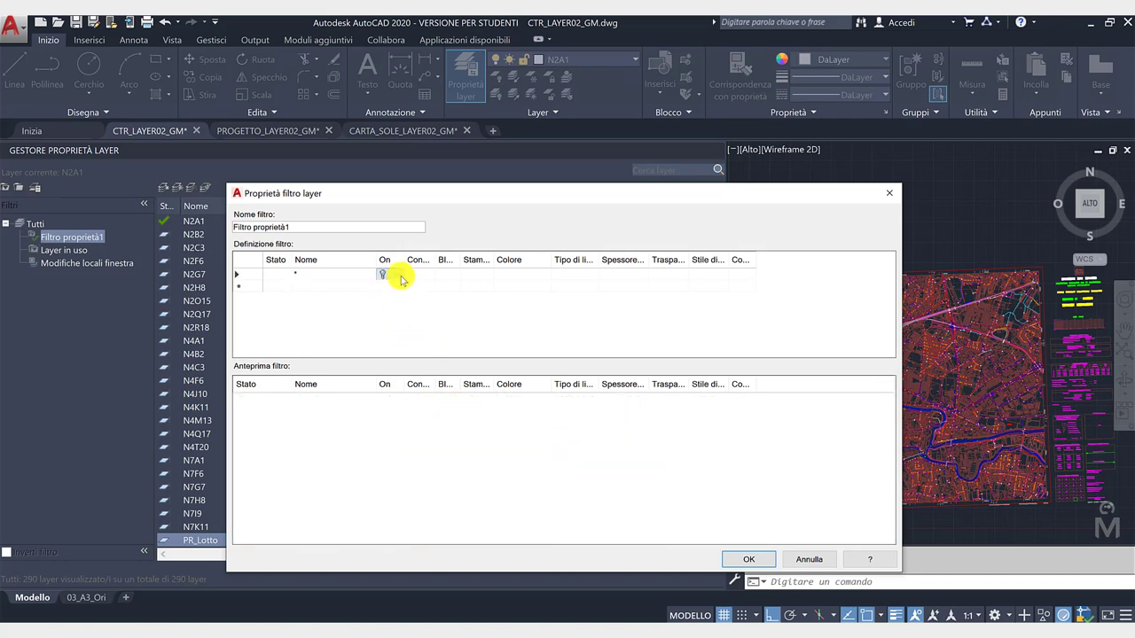
pyautogui.click(405, 288)
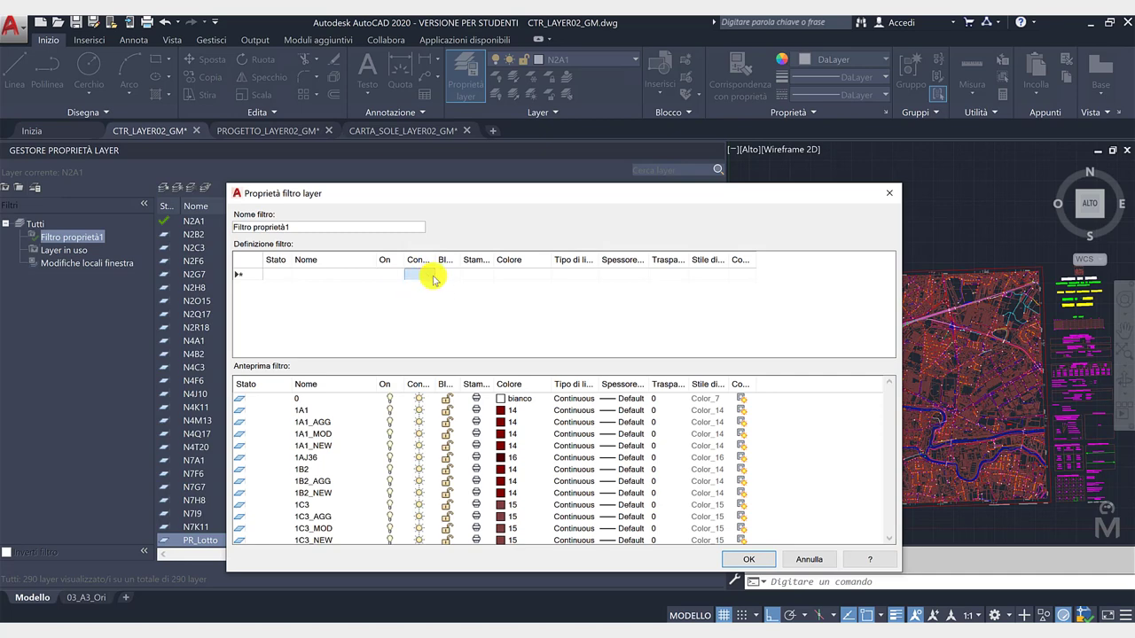
# - Test a red colour criterion, then delete it from the filter
pyautogui.click(530, 275)
pyautogui.click(545, 274)
pyautogui.click(585, 388)
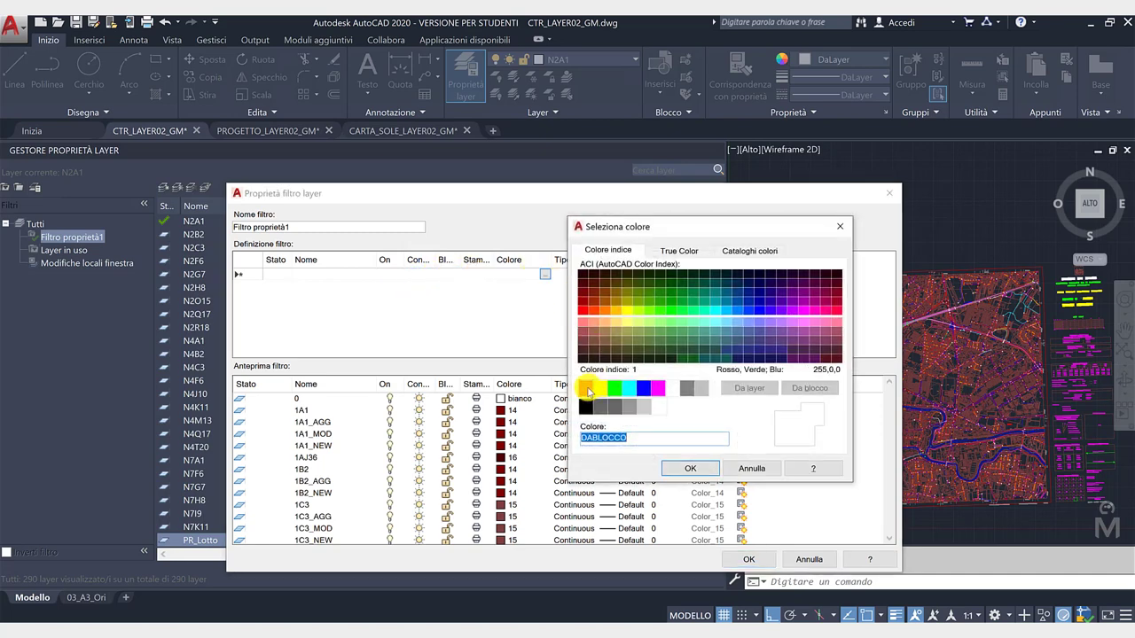
pyautogui.click(684, 468)
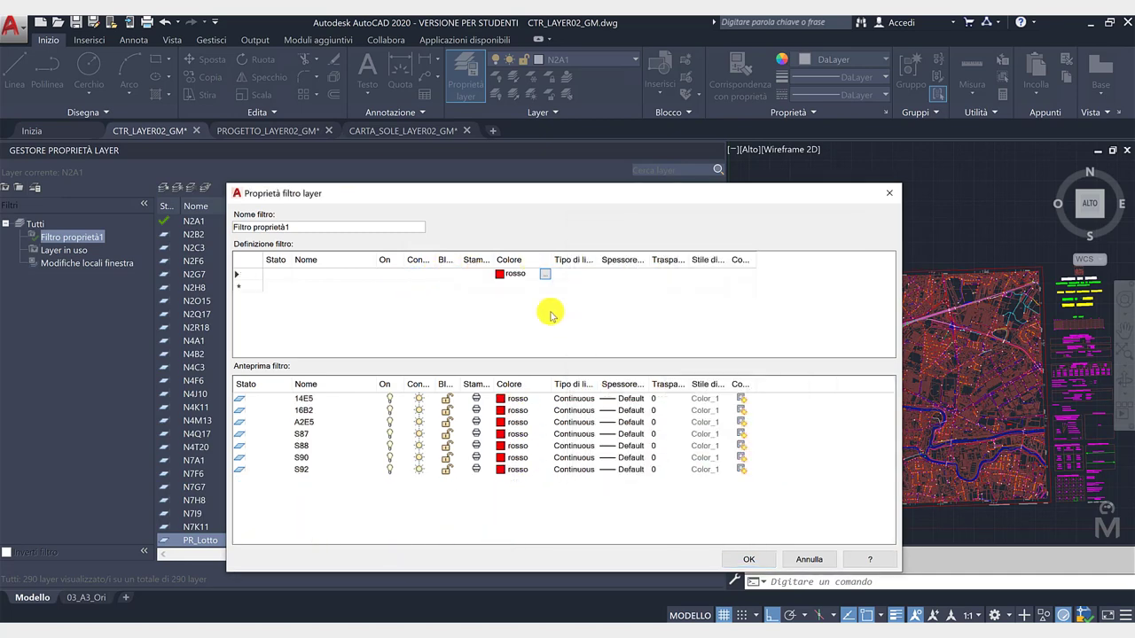
pyautogui.click(487, 277)
pyautogui.click(523, 310)
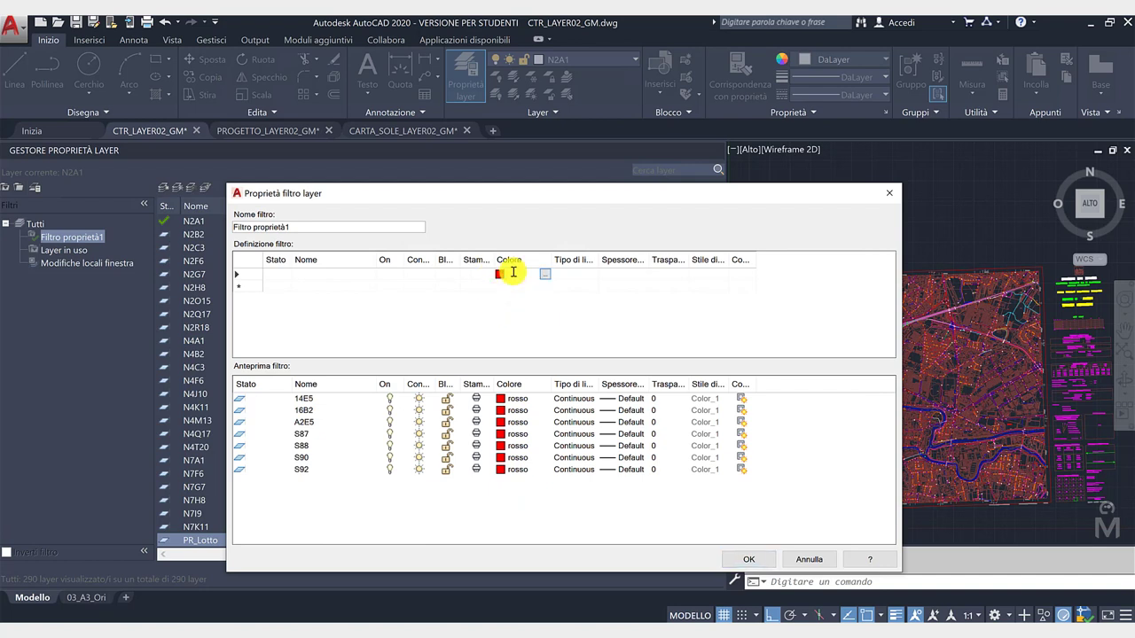
pyautogui.press('Delete')
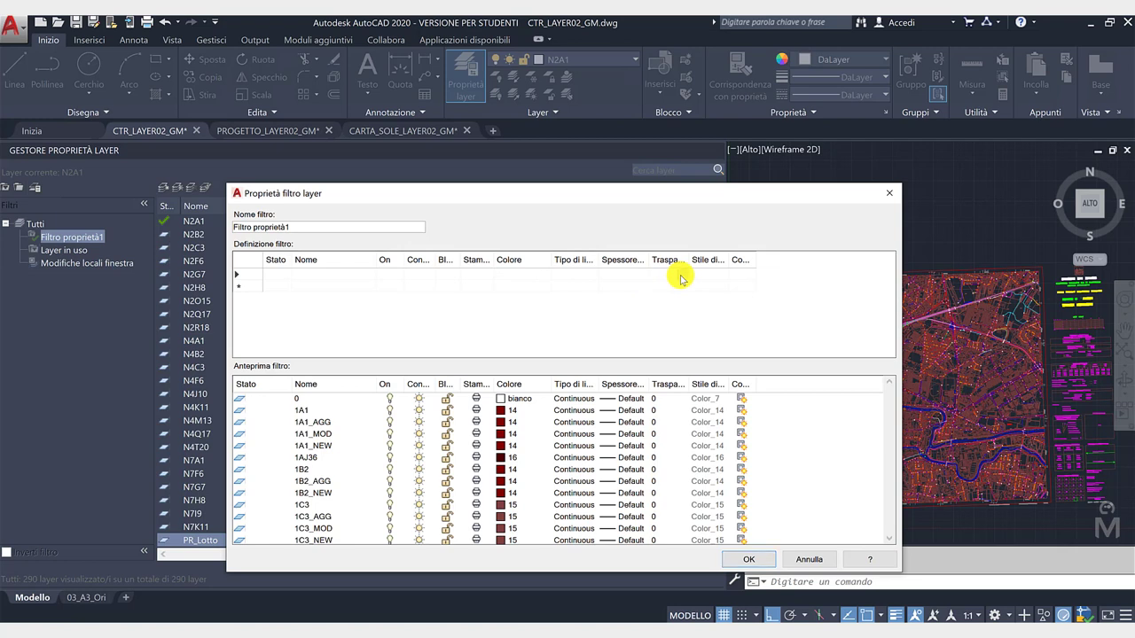
# - Name the filter CTR with a transparency 50 criterion and confirm it
pyautogui.click(680, 278)
pyautogui.moveTo(316, 228); pyautogui.dragTo(224, 226)
pyautogui.write('CTR')
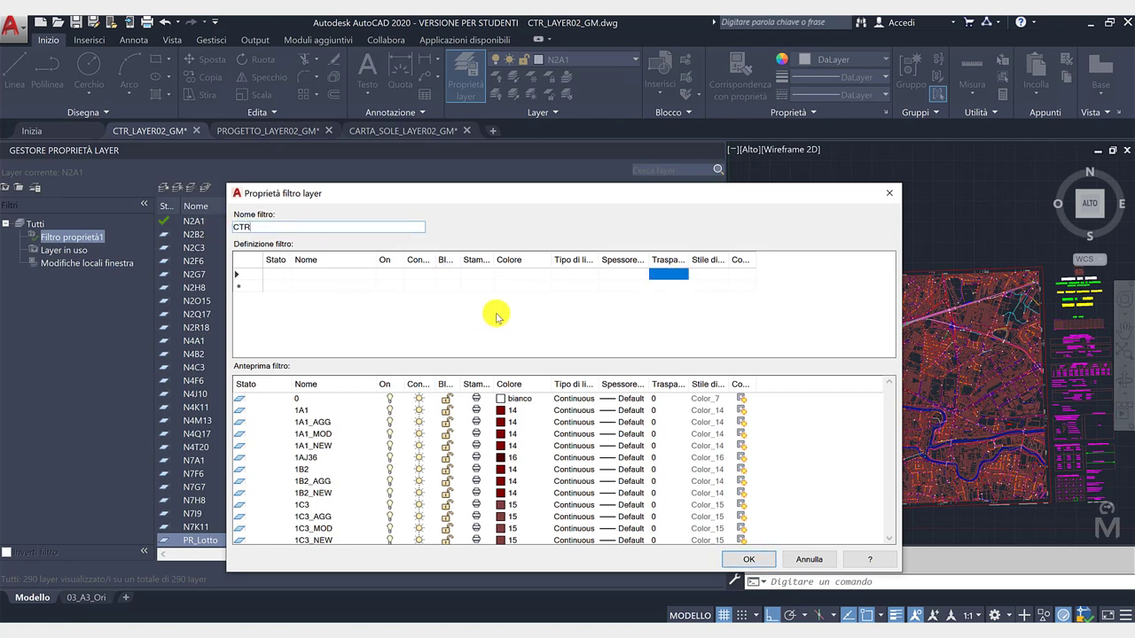
pyautogui.click(669, 276)
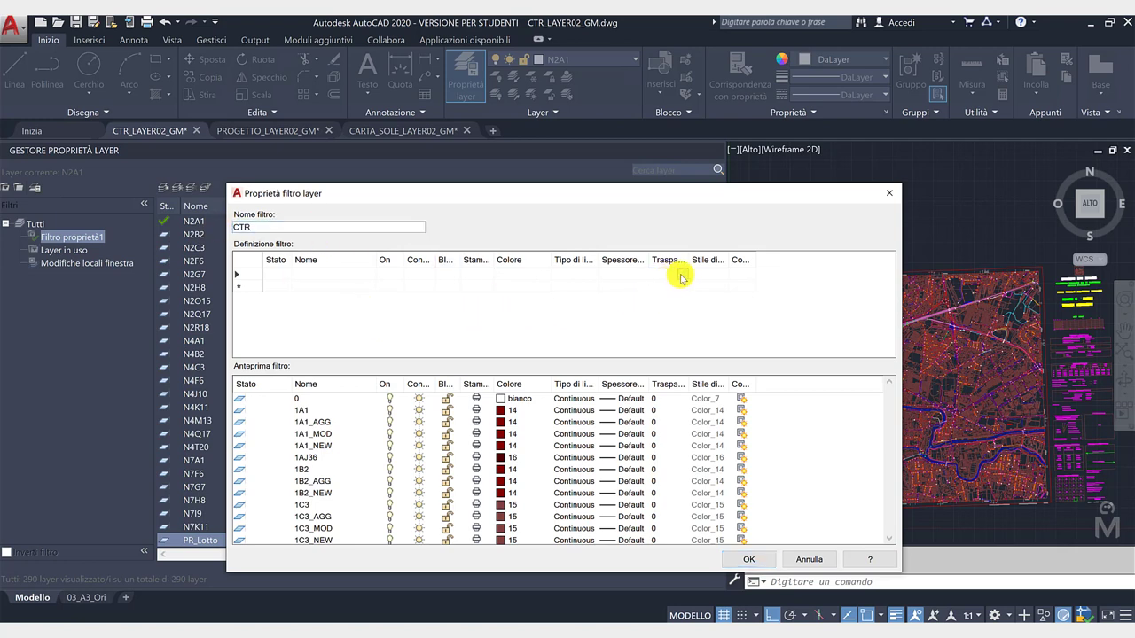
pyautogui.click(681, 276)
pyautogui.press('Return')
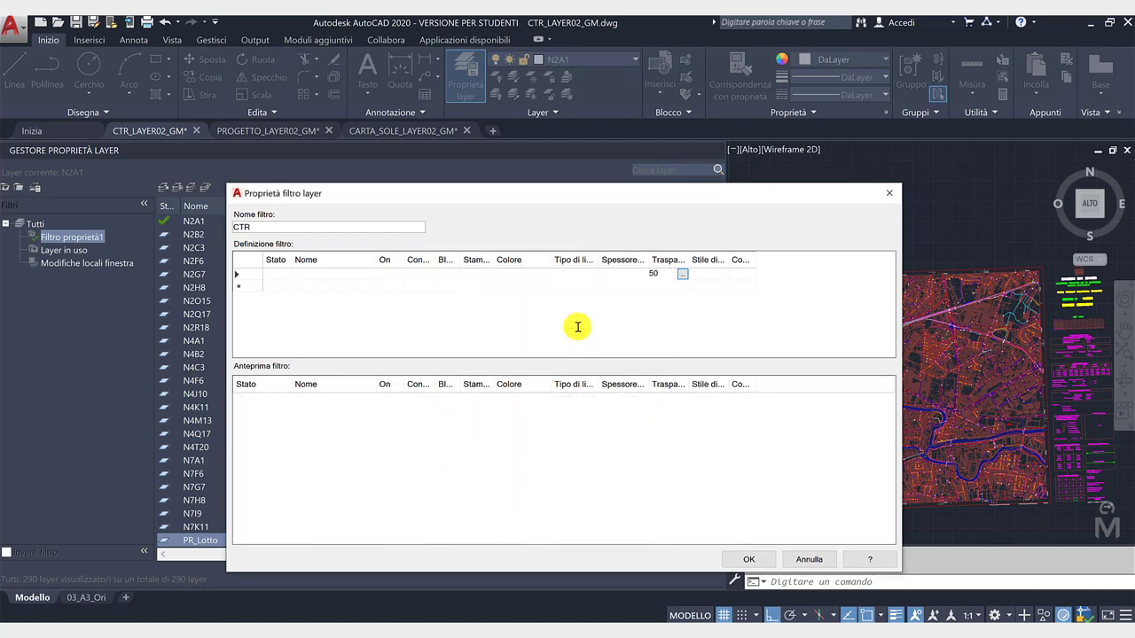
pyautogui.click(749, 559)
pyautogui.moveTo(86, 597)
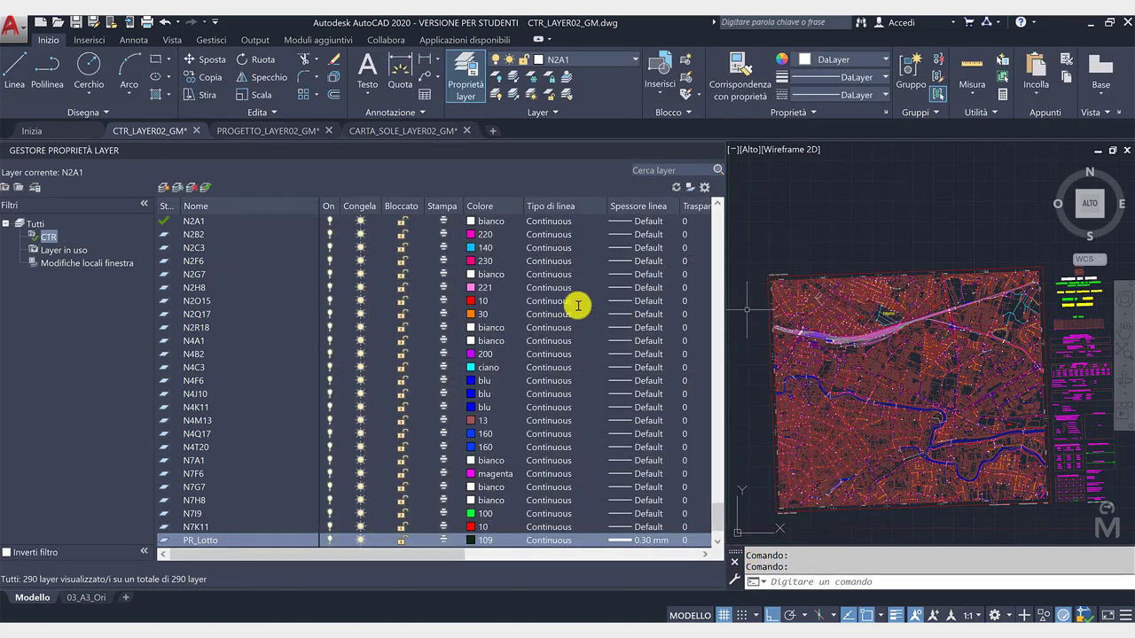
# - Preview the map in the 03_A3_Ori layout's paper space, then select the 'Layer in uso' filter
pyautogui.click(88, 601)
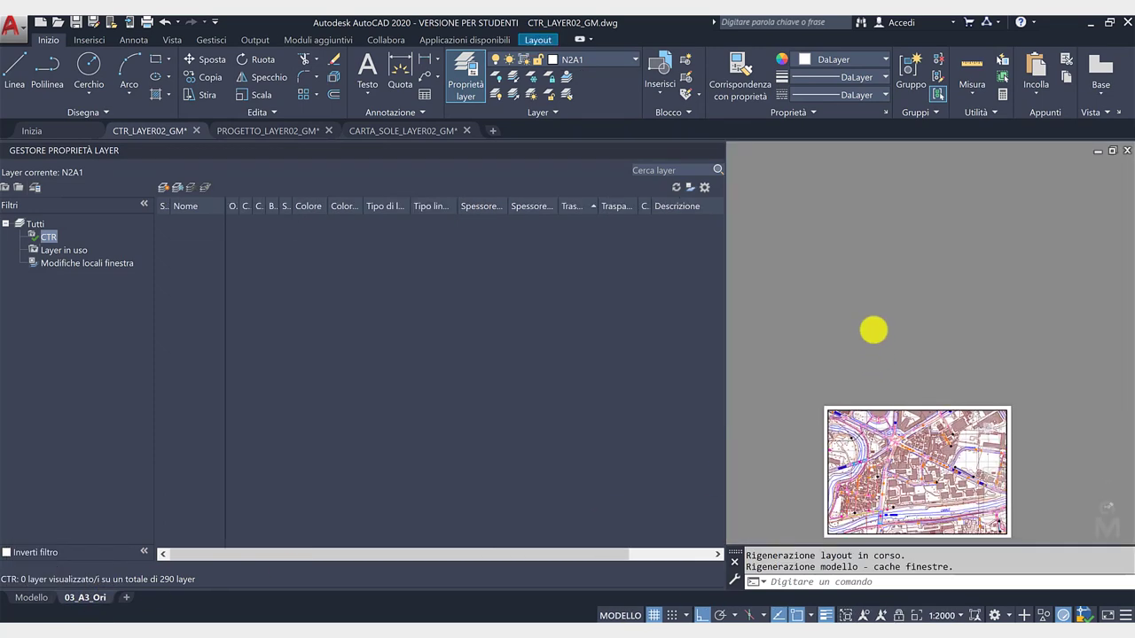
pyautogui.doubleClick(906, 334)
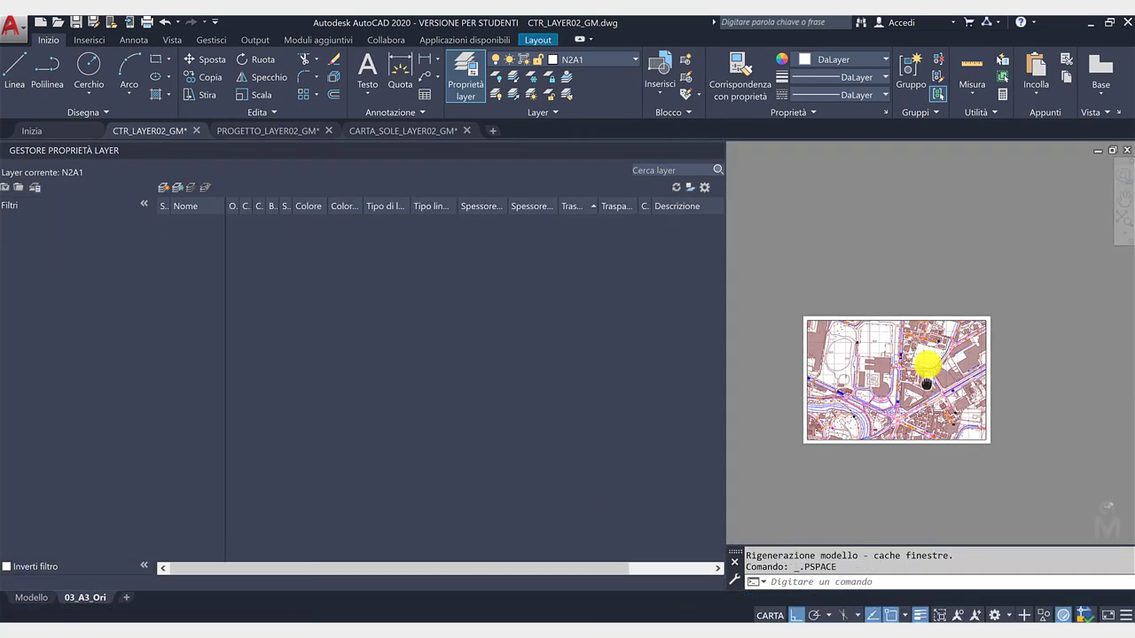
pyautogui.scroll(5, 926, 365)
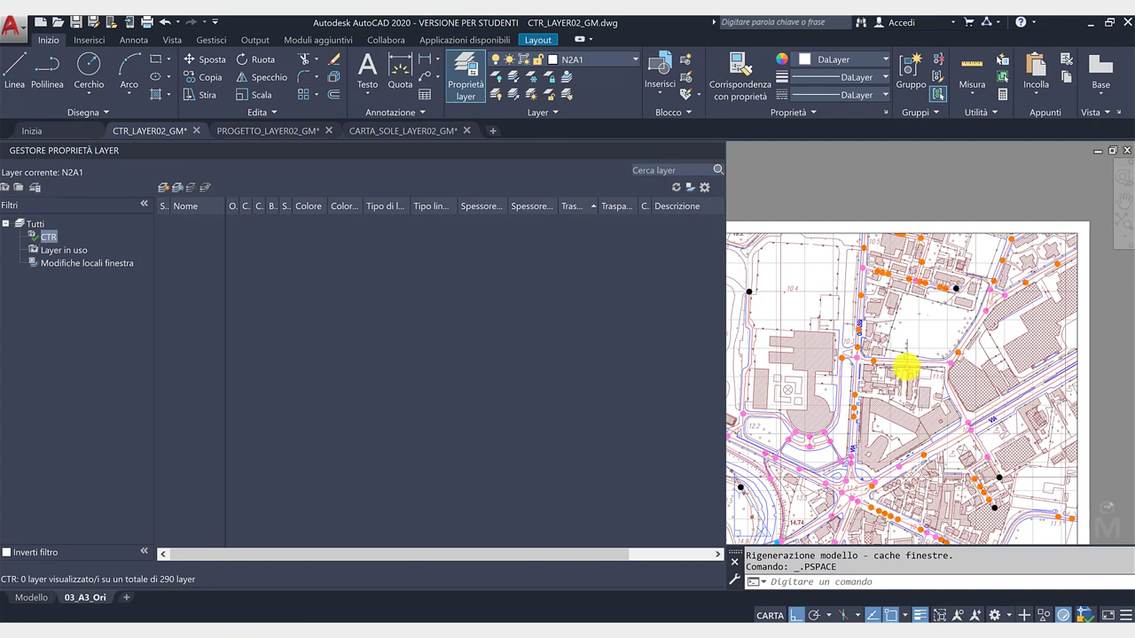
pyautogui.click(68, 252)
# - Back in model space, find PR_Lotto with a 'pr' search, make it current, and clear the search
pyautogui.click(33, 597)
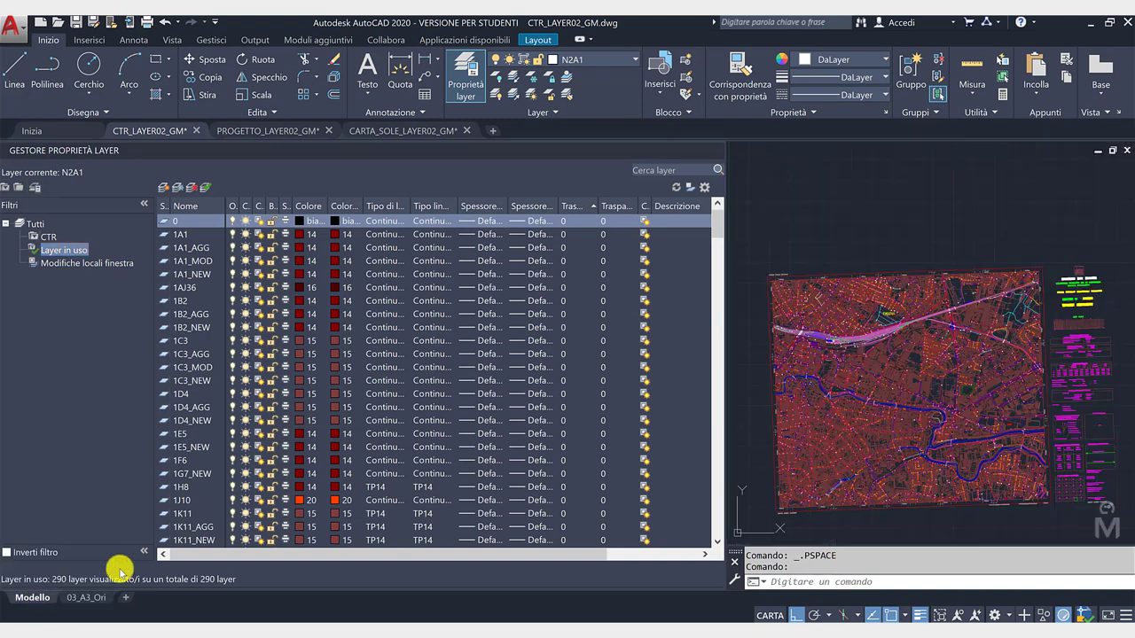
pyautogui.click(670, 170)
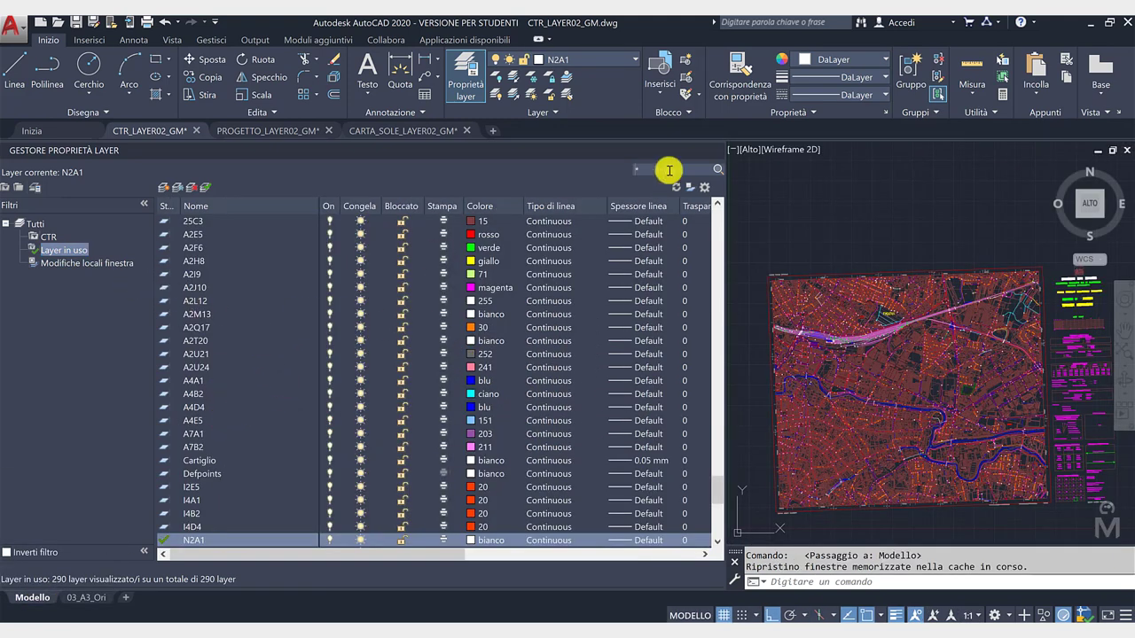
pyautogui.write('pr')
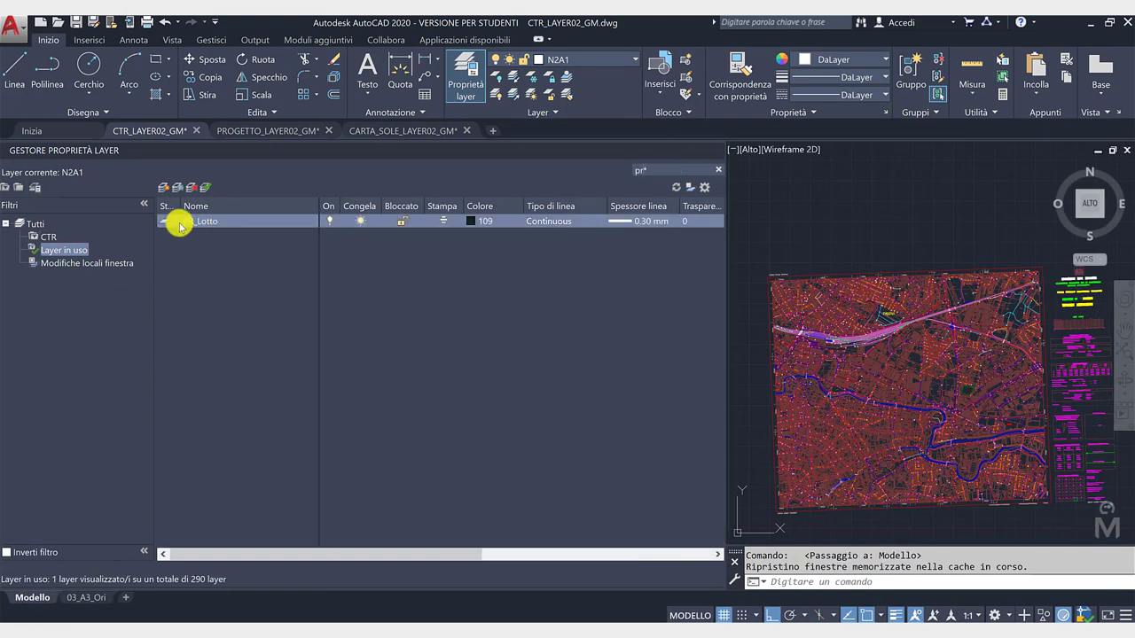
pyautogui.doubleClick(178, 222)
pyautogui.click(656, 169)
pyautogui.press('BackSpace')
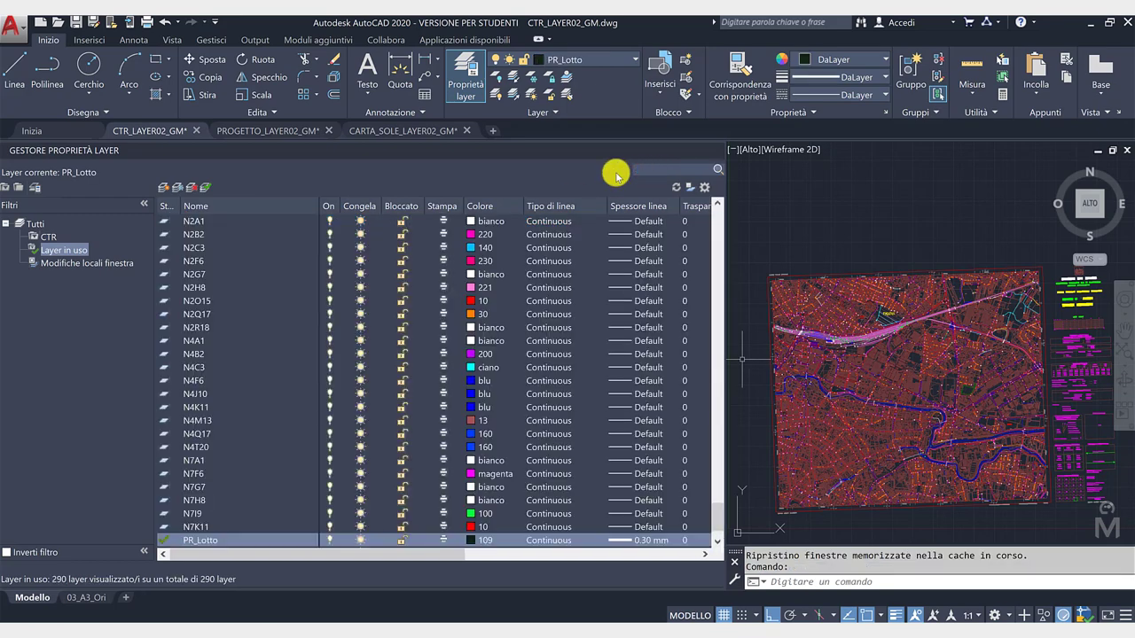
# - Set every layer except PR_Lotto to transparency 50, then show the CTR filter
pyautogui.click(232, 393)
pyautogui.rightClick(232, 395)
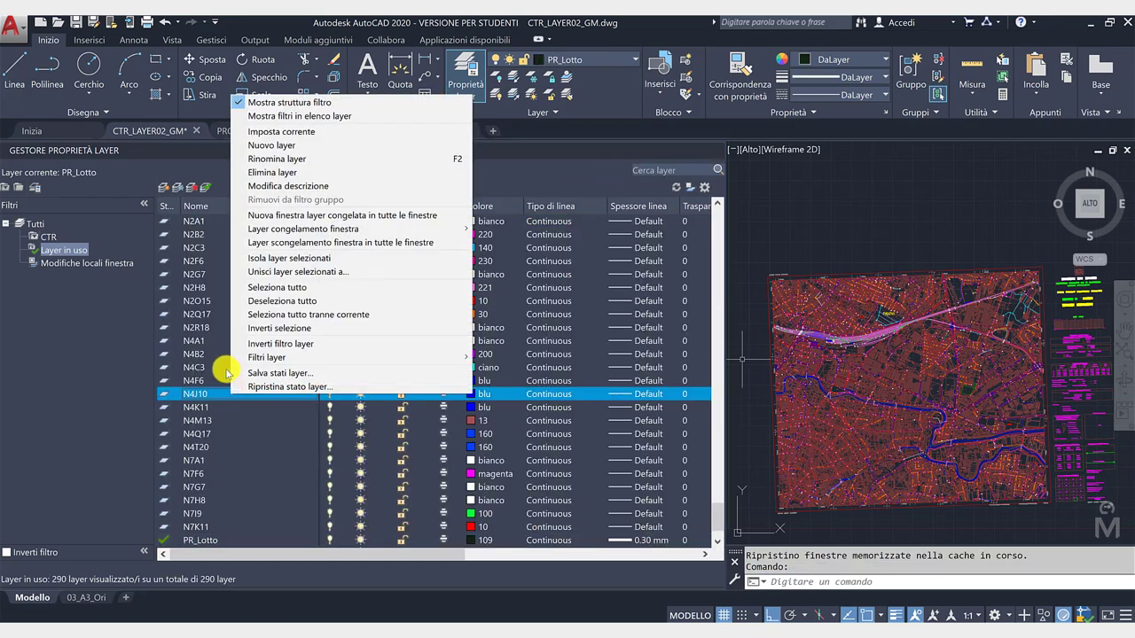
pyautogui.click(324, 315)
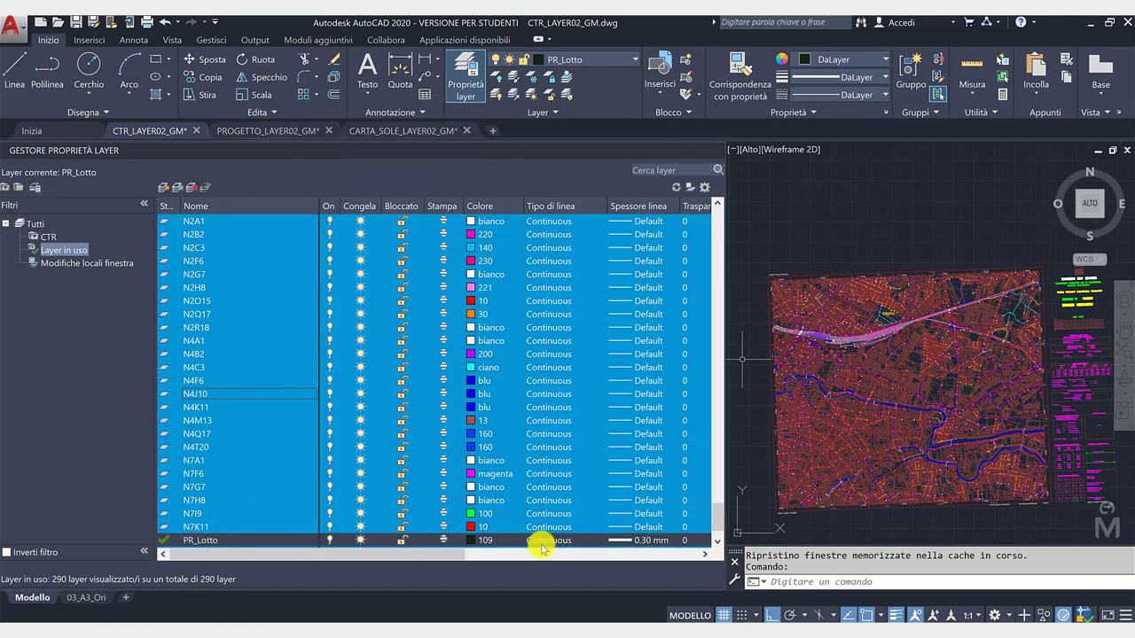
pyautogui.click(687, 221)
pyautogui.write('50')
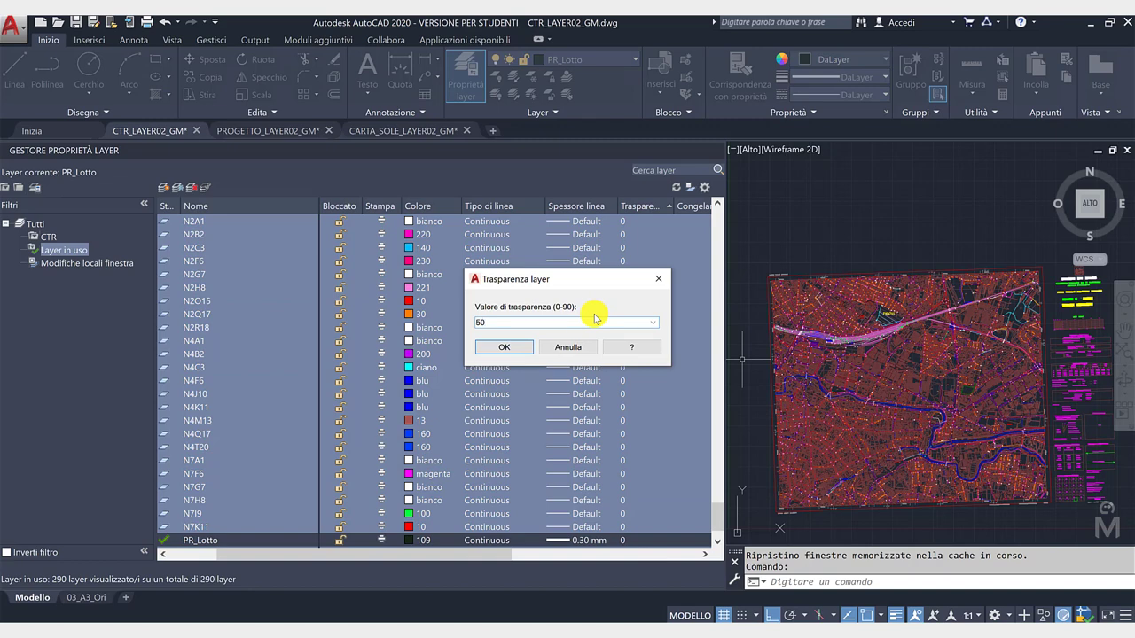
pyautogui.press('Return')
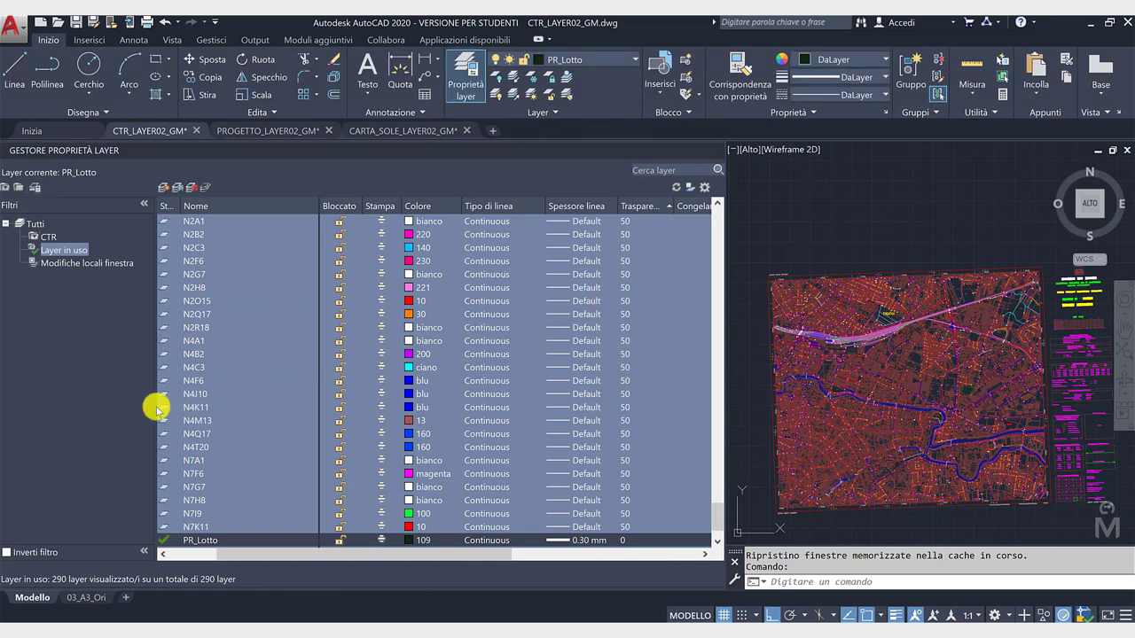
pyautogui.click(49, 238)
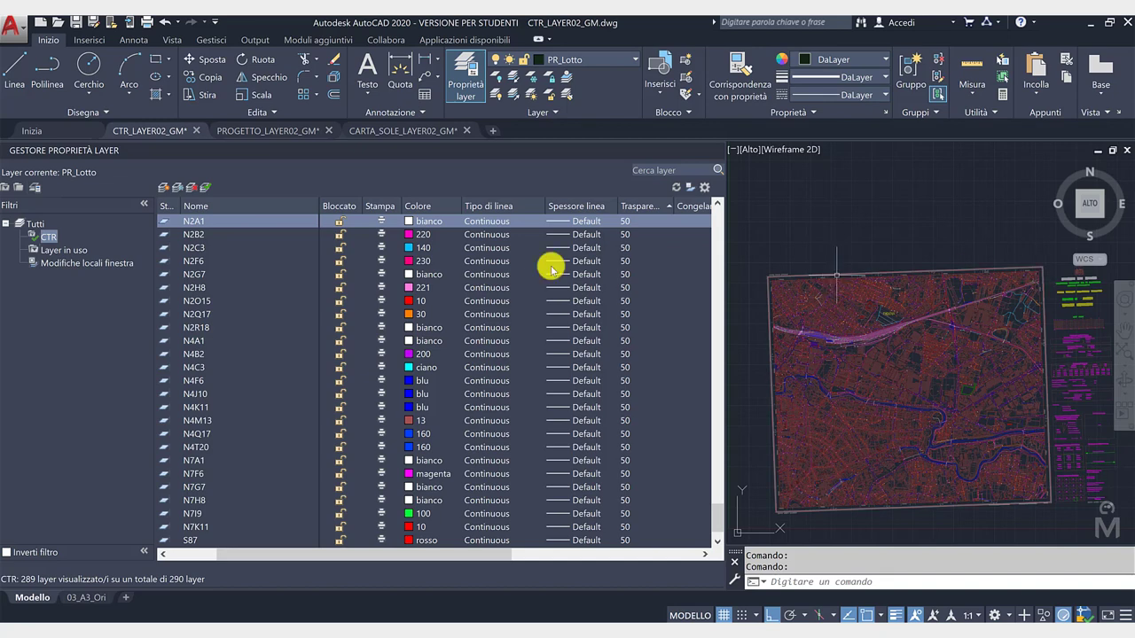
# - Create a new property filter under CTR with colour rows yellow, magenta and cyan
pyautogui.rightClick(49, 237)
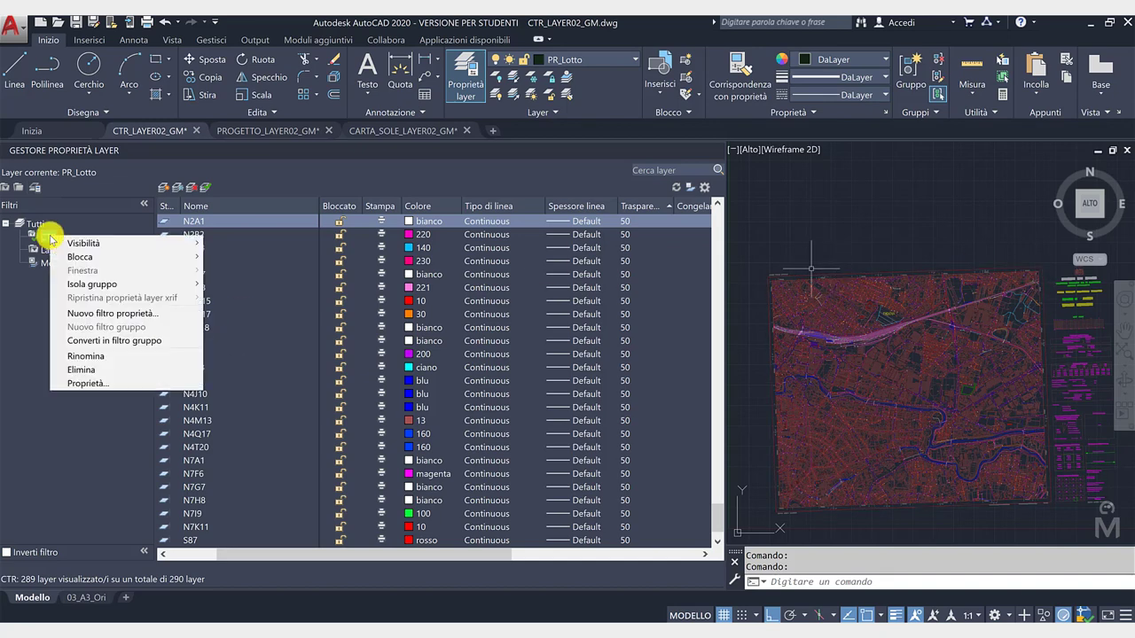
pyautogui.click(89, 313)
pyautogui.write('CTR_OFF')
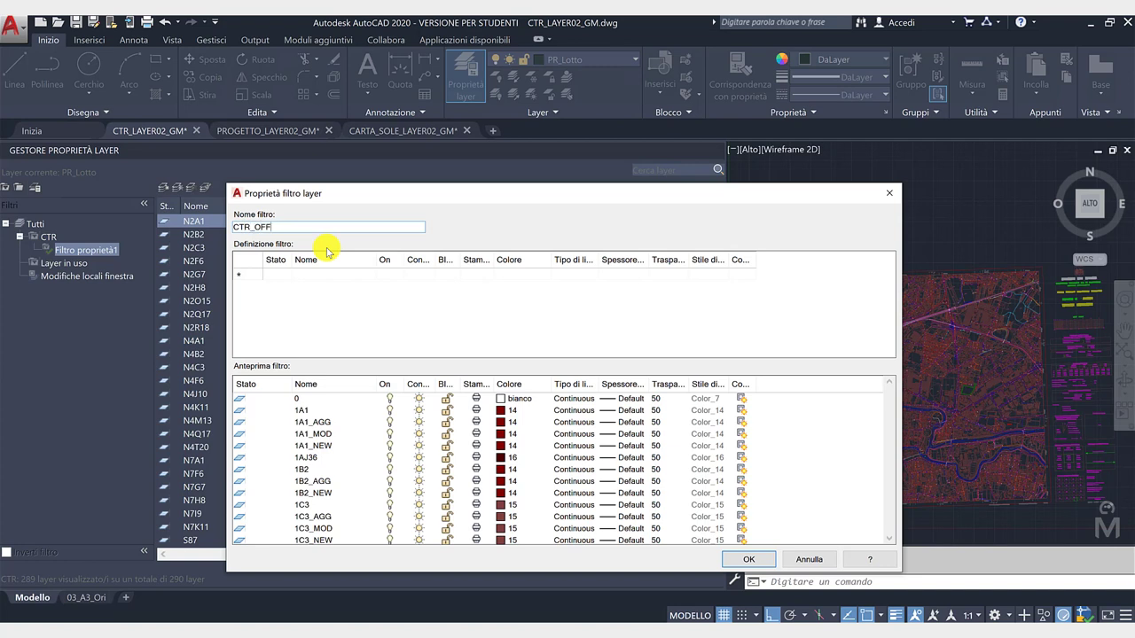
pyautogui.click(543, 276)
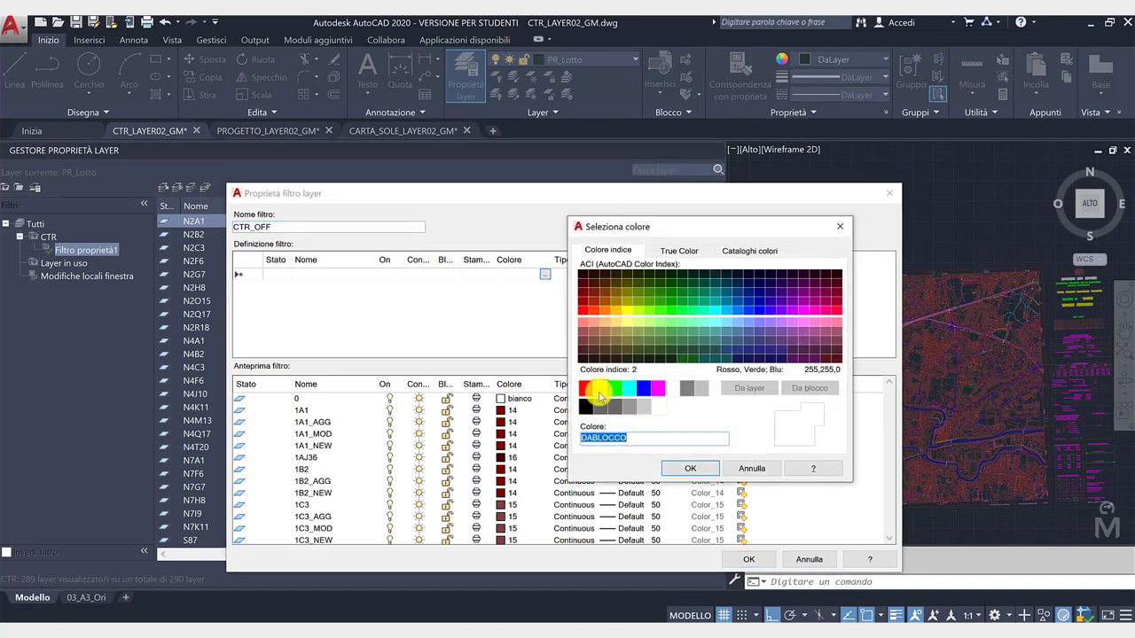
pyautogui.click(597, 387)
pyautogui.click(683, 466)
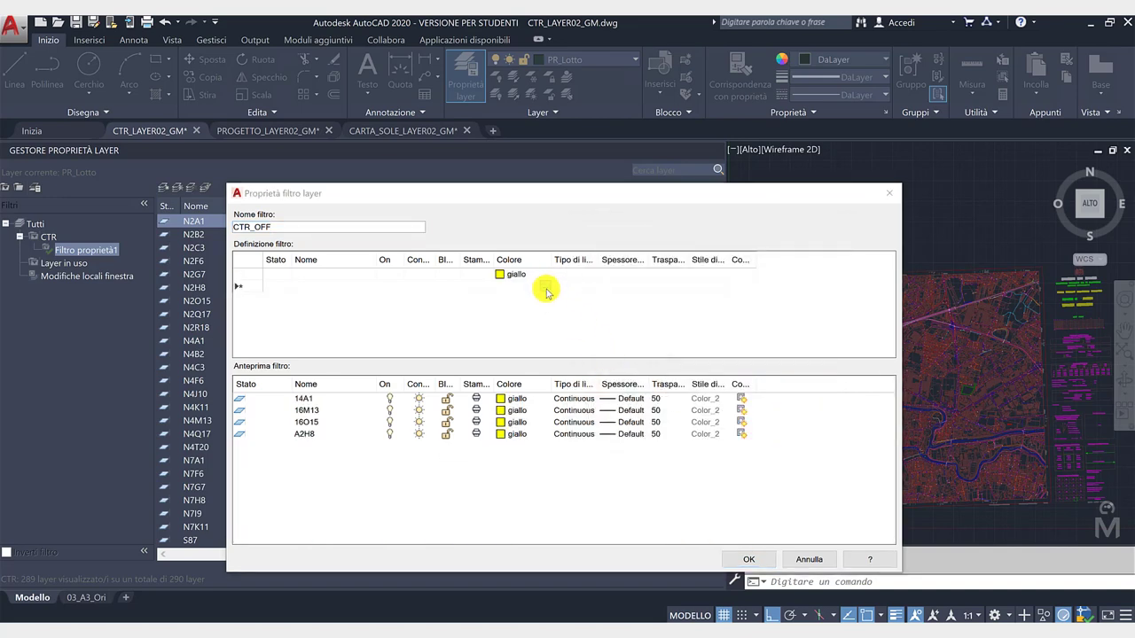
pyautogui.click(544, 285)
pyautogui.click(659, 388)
pyautogui.click(685, 466)
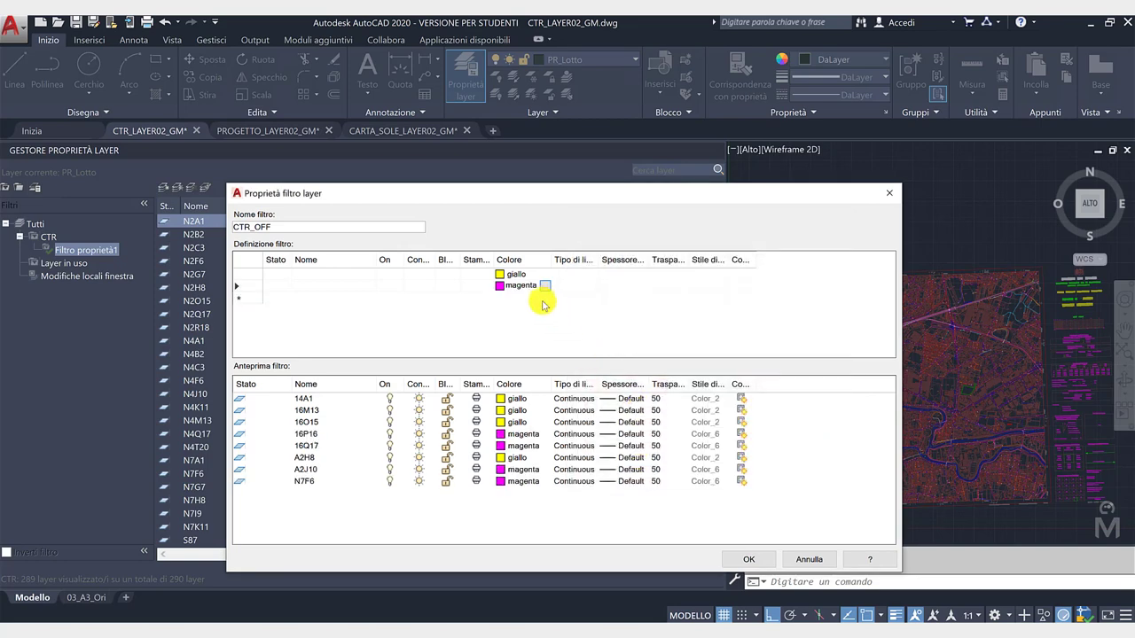
pyautogui.click(545, 298)
pyautogui.click(629, 387)
pyautogui.click(684, 466)
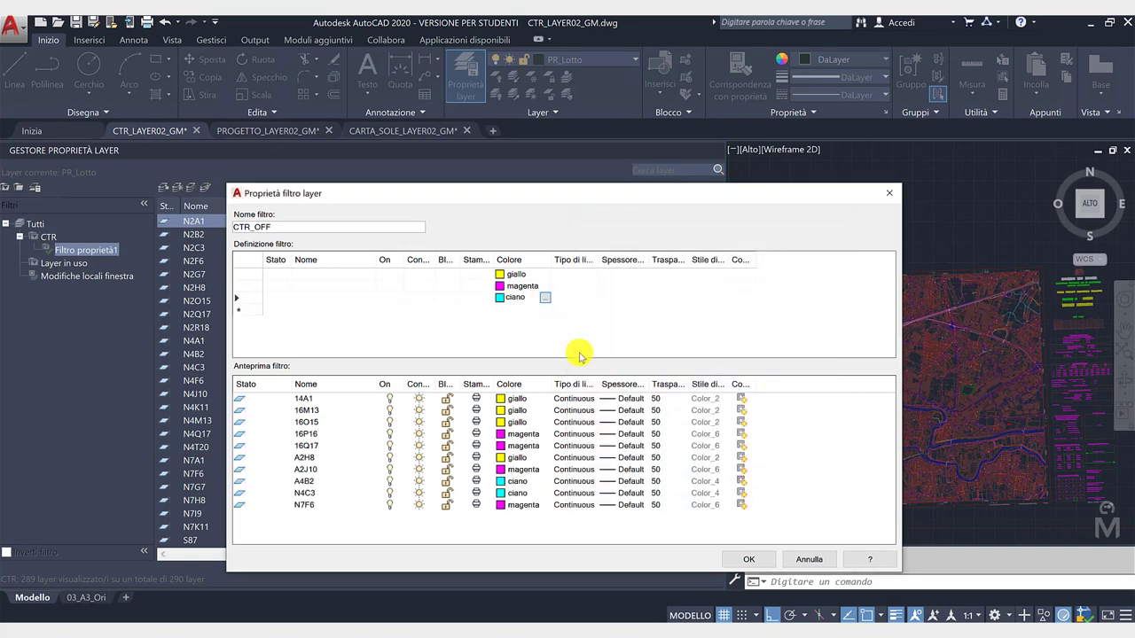
# - Add colour rows for white, 255 and 20 to the filter
pyautogui.click(548, 314)
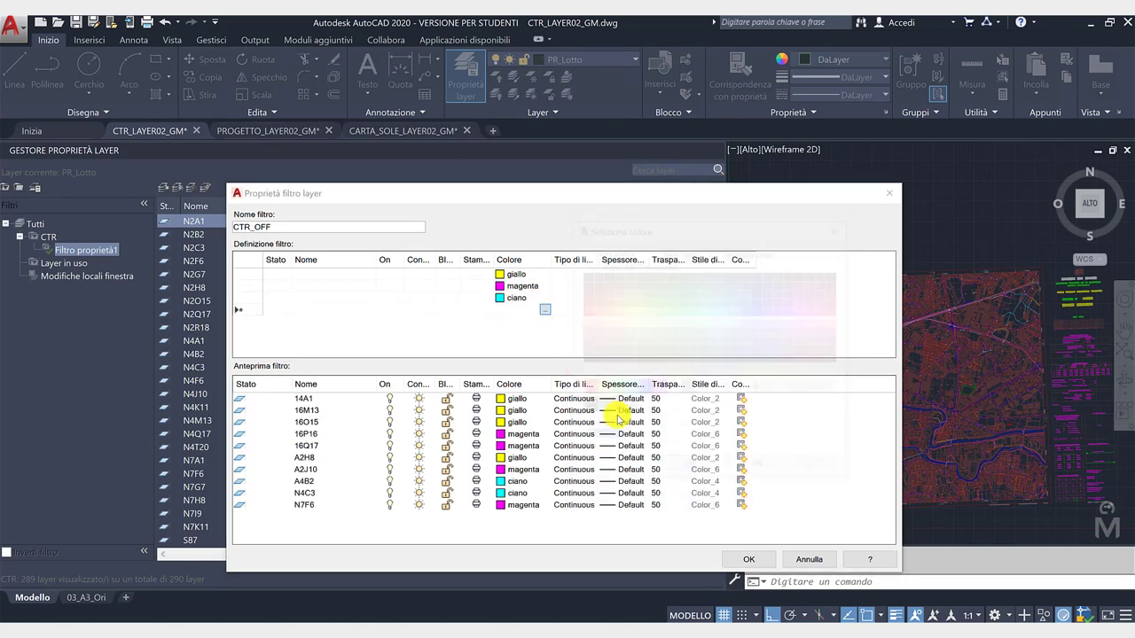
pyautogui.click(673, 387)
pyautogui.click(683, 466)
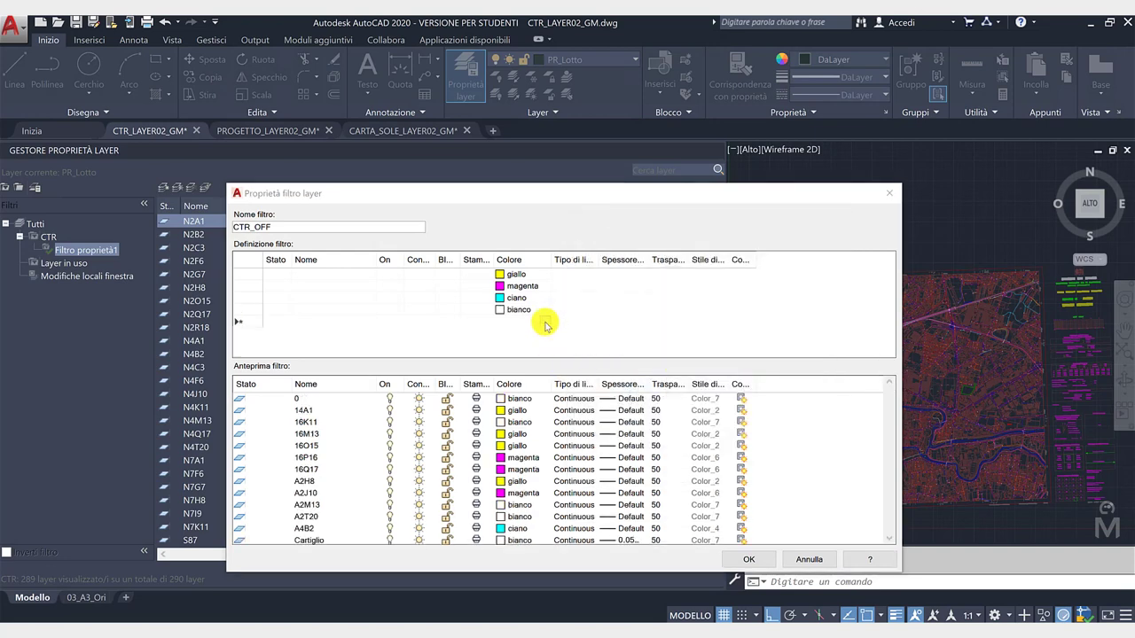
pyautogui.click(544, 308)
pyautogui.click(663, 409)
pyautogui.click(684, 467)
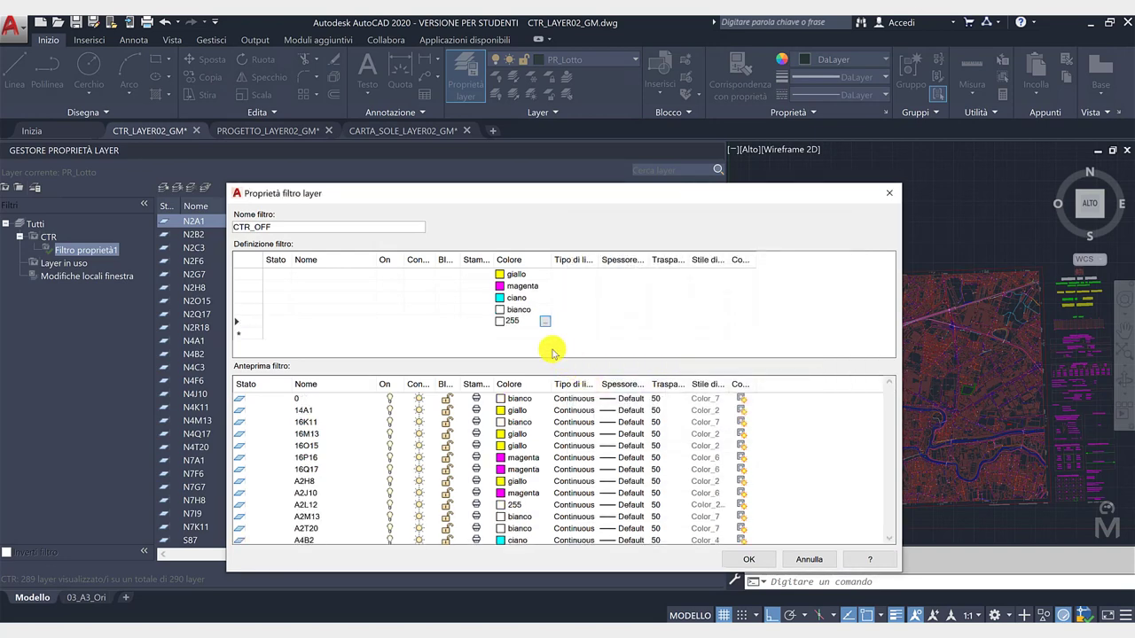
pyautogui.click(547, 336)
pyautogui.click(544, 333)
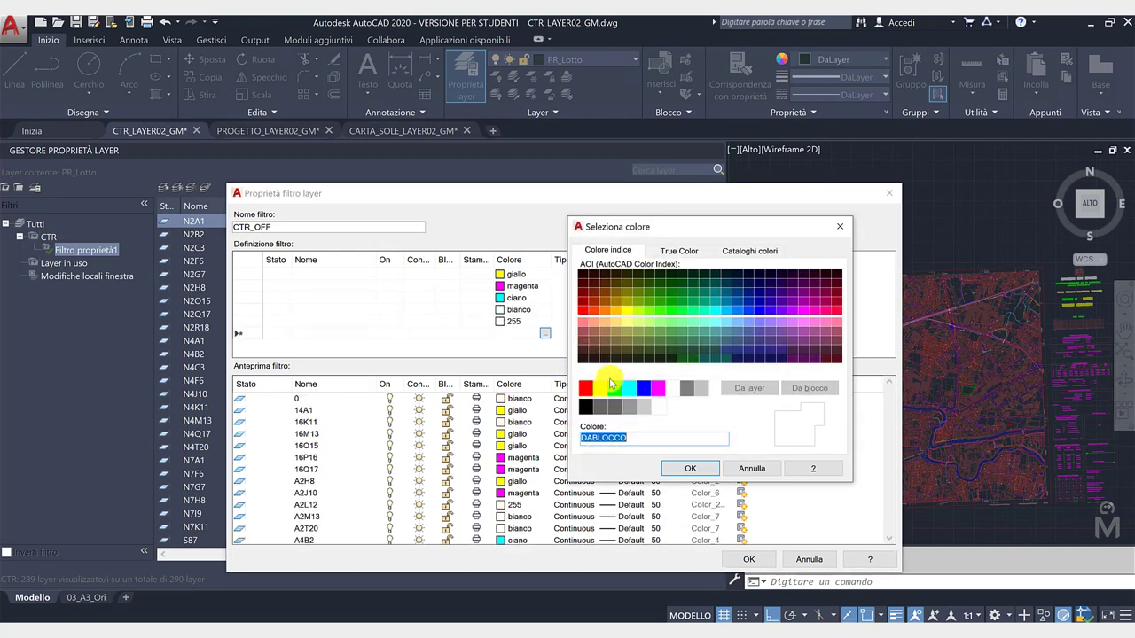
pyautogui.click(596, 314)
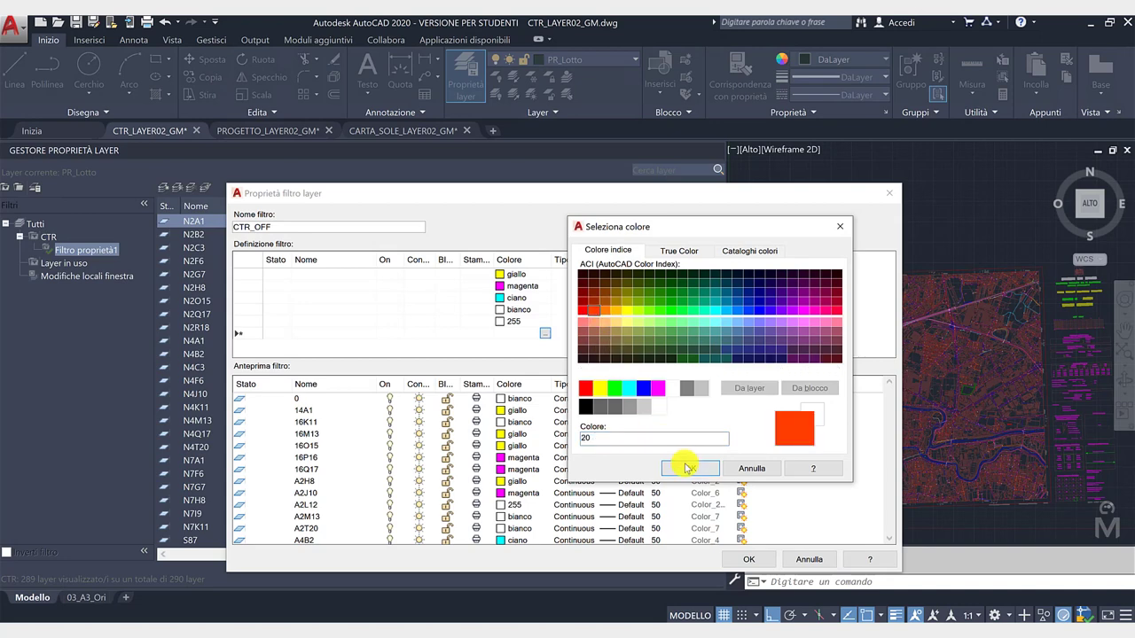
pyautogui.click(683, 467)
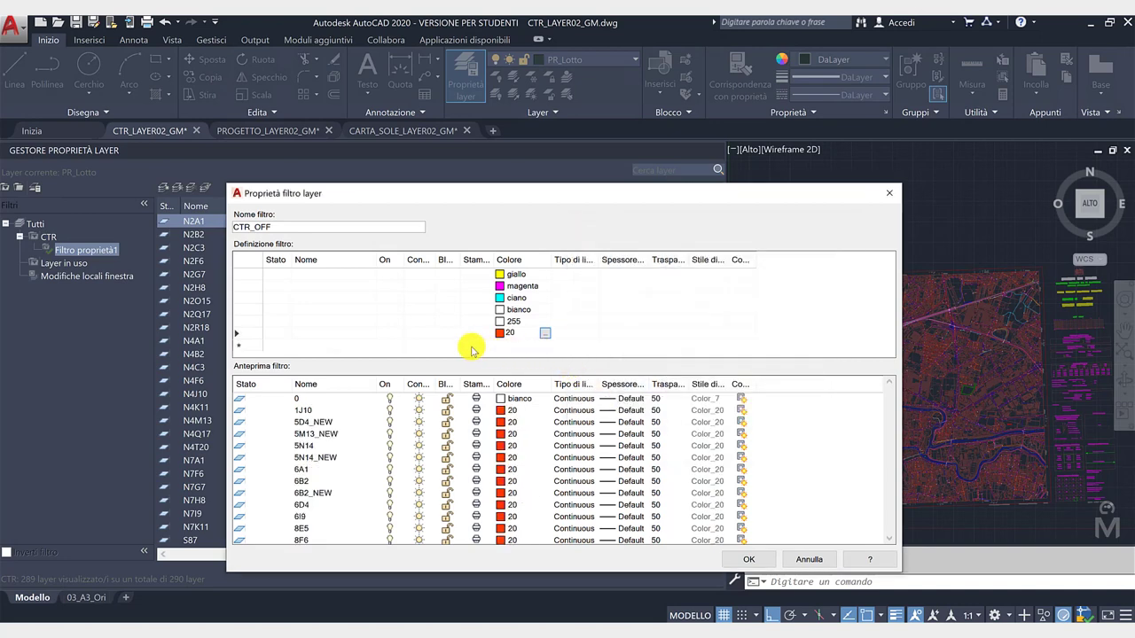
# - Add a name criterion 16* and save the CTR_OFF filter
pyautogui.moveTo(462, 348); pyautogui.dragTo(267, 347)
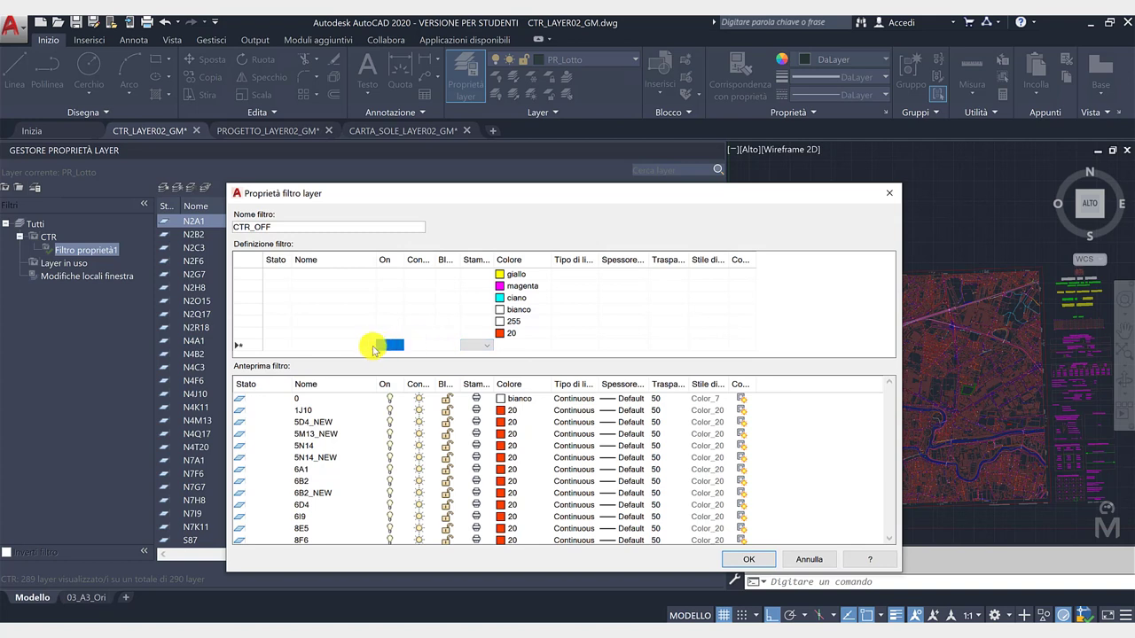
pyautogui.click(267, 347)
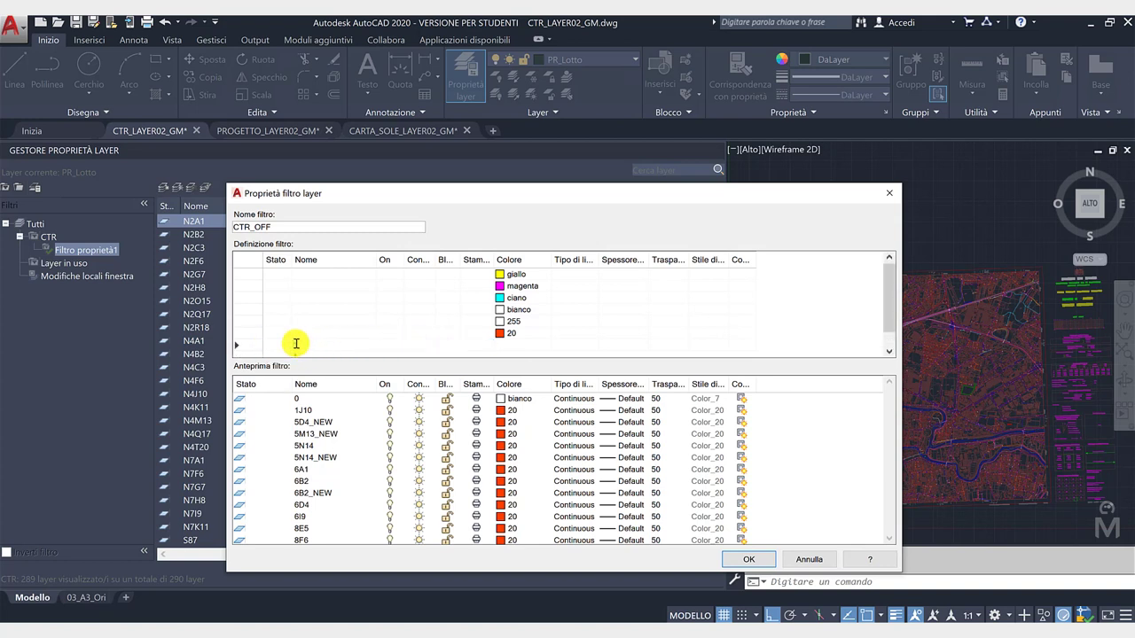
pyautogui.click(296, 344)
pyautogui.write('16*')
pyautogui.press('Return')
pyautogui.write('11B2*')
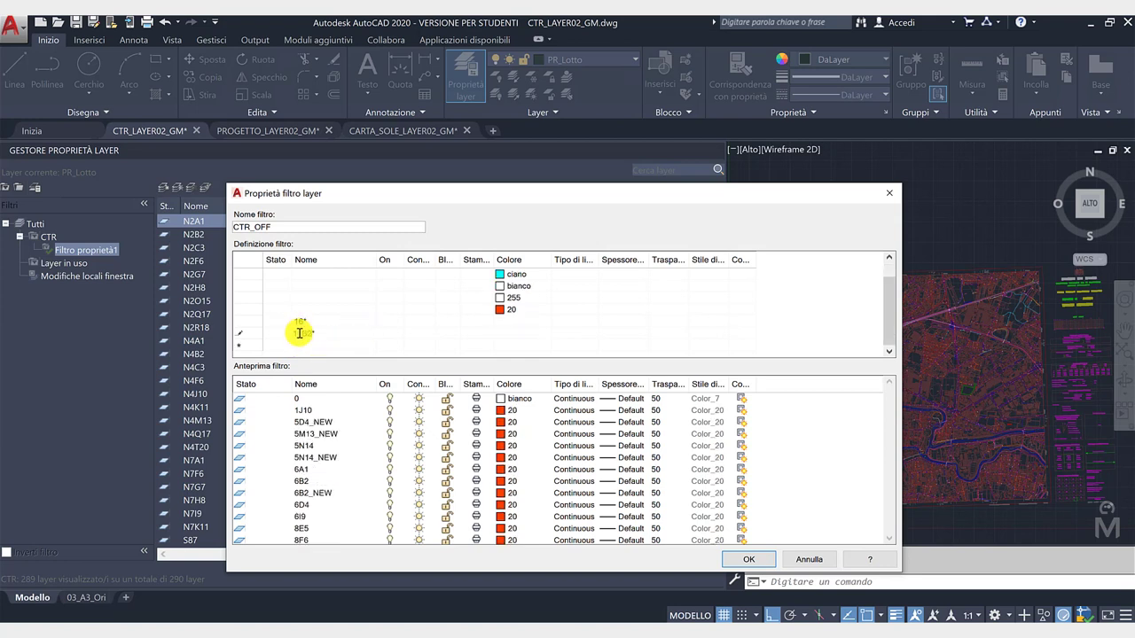
pyautogui.click(749, 561)
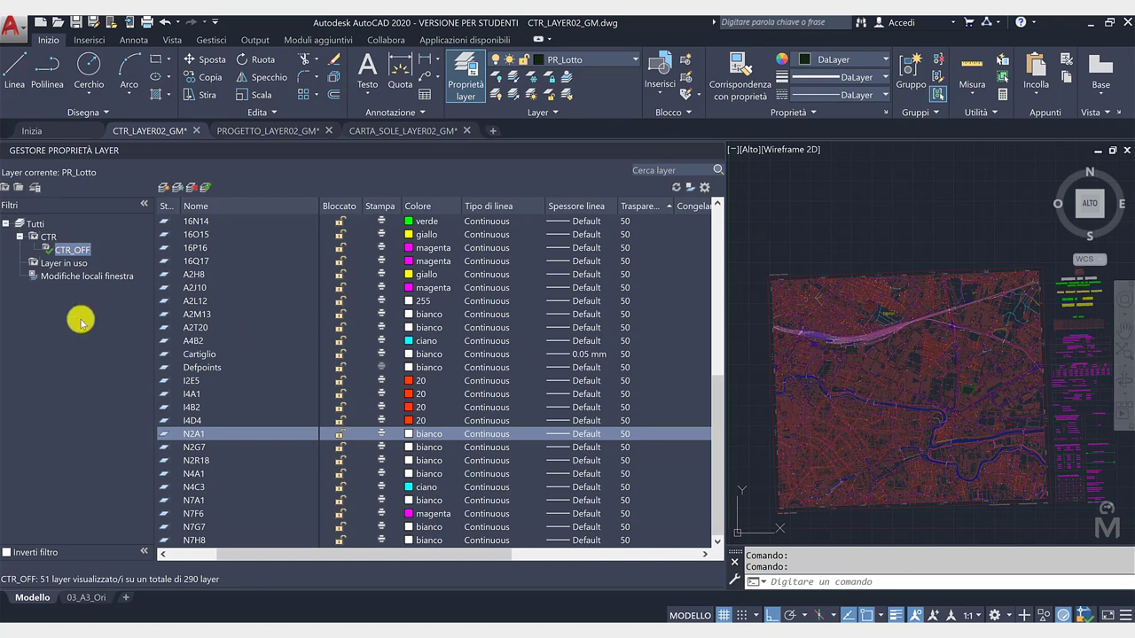
pyautogui.rightClick(74, 252)
pyautogui.moveTo(107, 257)
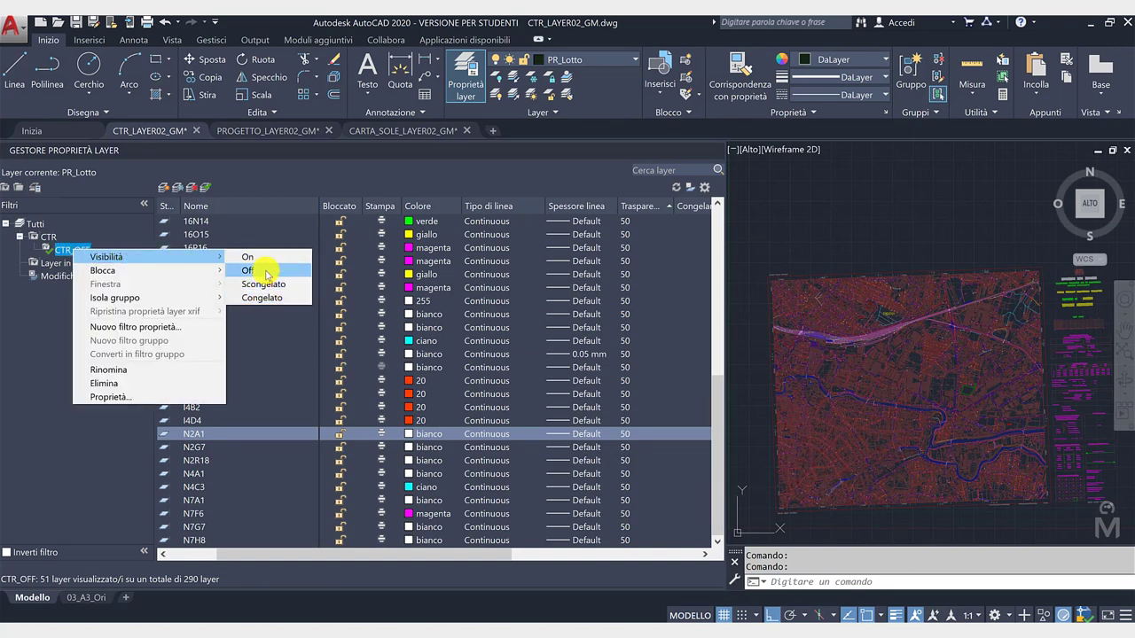
pyautogui.click(266, 275)
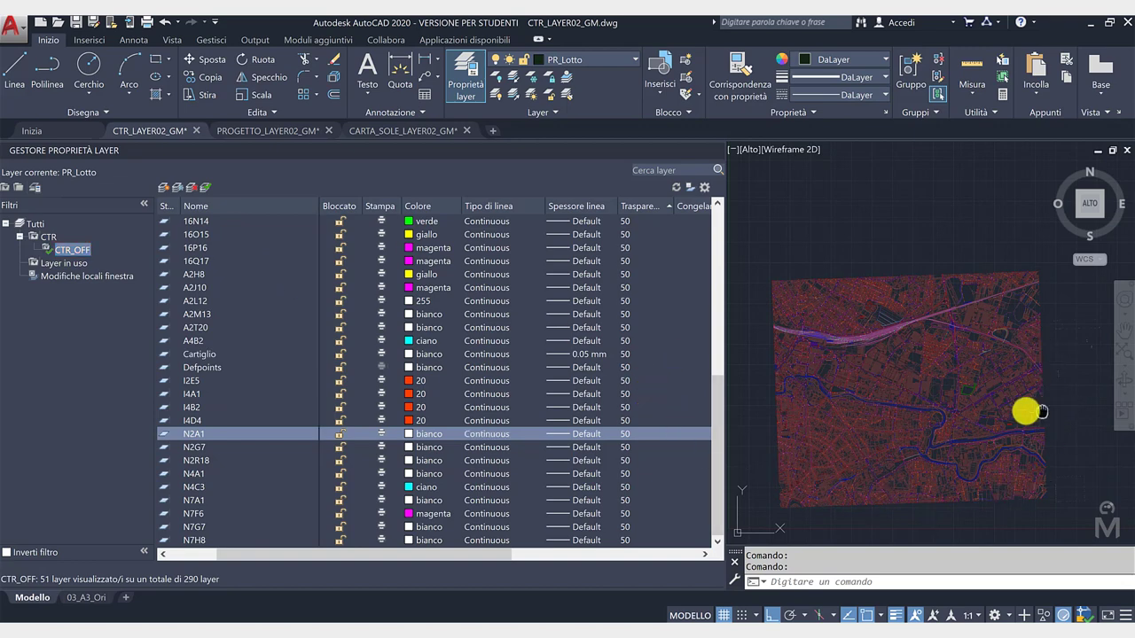
pyautogui.moveTo(1026, 411); pyautogui.dragTo(995, 362, button='middle')
pyautogui.scroll(2, 998, 346)
pyautogui.scroll(2, 967, 377)
pyautogui.scroll(-5, 968, 412)
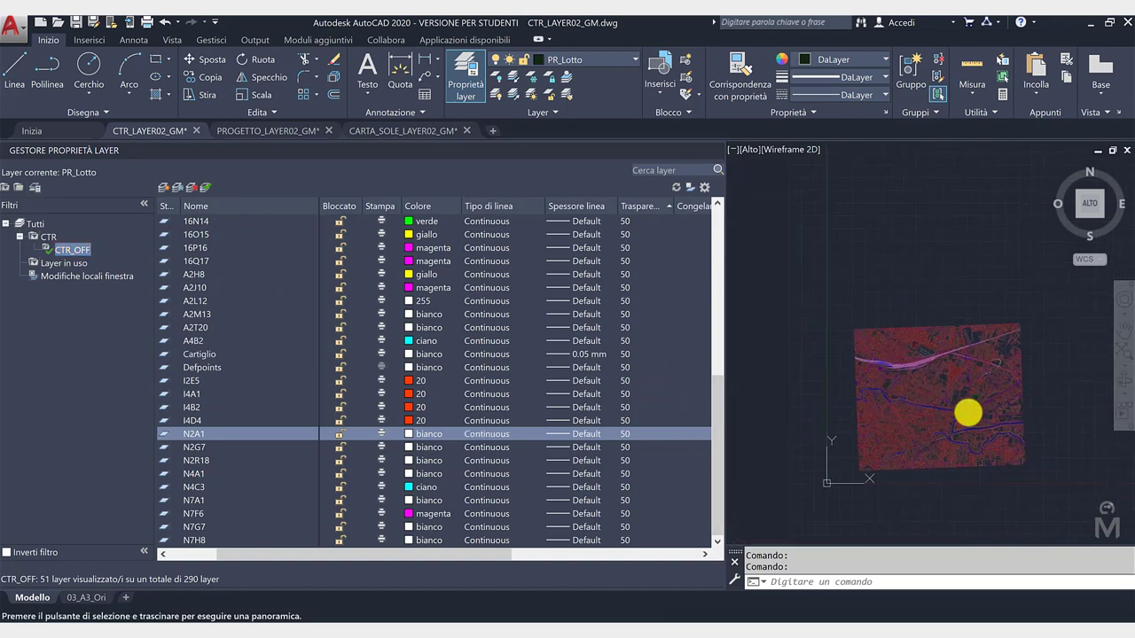
pyautogui.scroll(4, 968, 412)
pyautogui.moveTo(927, 413)
pyautogui.mouseDown(button='middle')
pyautogui.moveTo(954, 392)
pyautogui.moveTo(934, 428)
pyautogui.moveTo(968, 386)
pyautogui.mouseUp(button='middle')
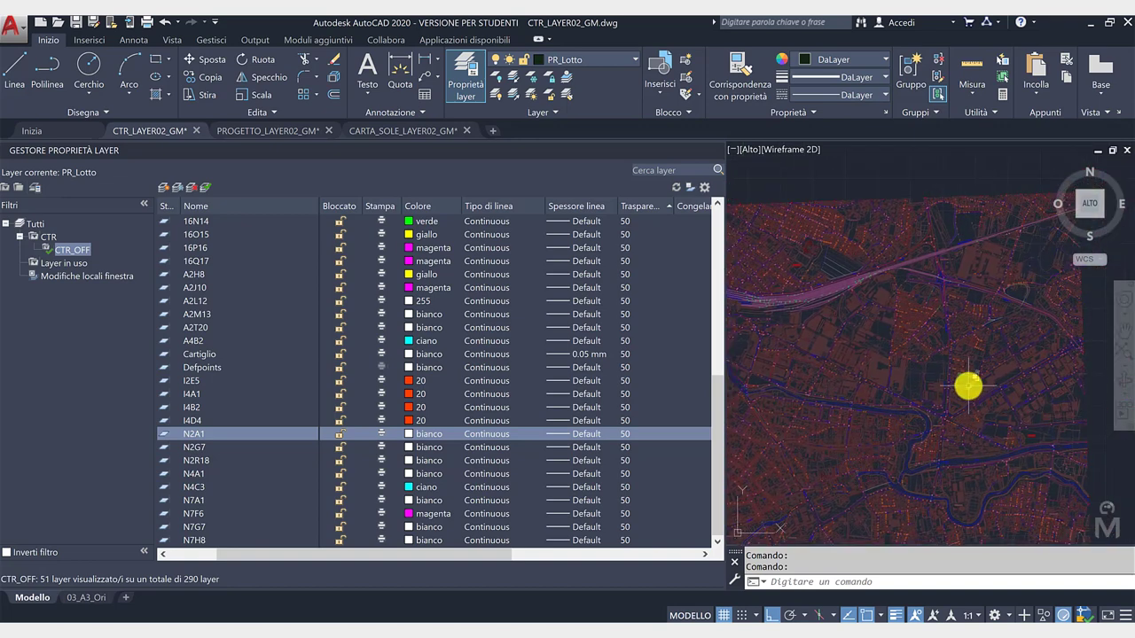
pyautogui.scroll(5, 968, 385)
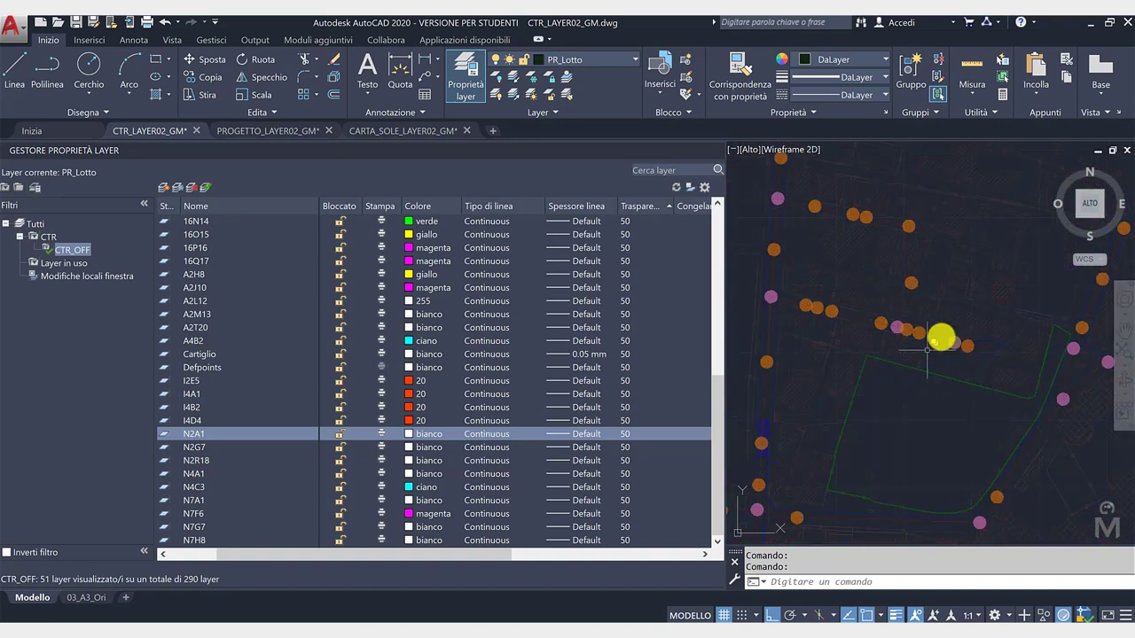
pyautogui.scroll(4, 836, 311)
pyautogui.click(836, 310)
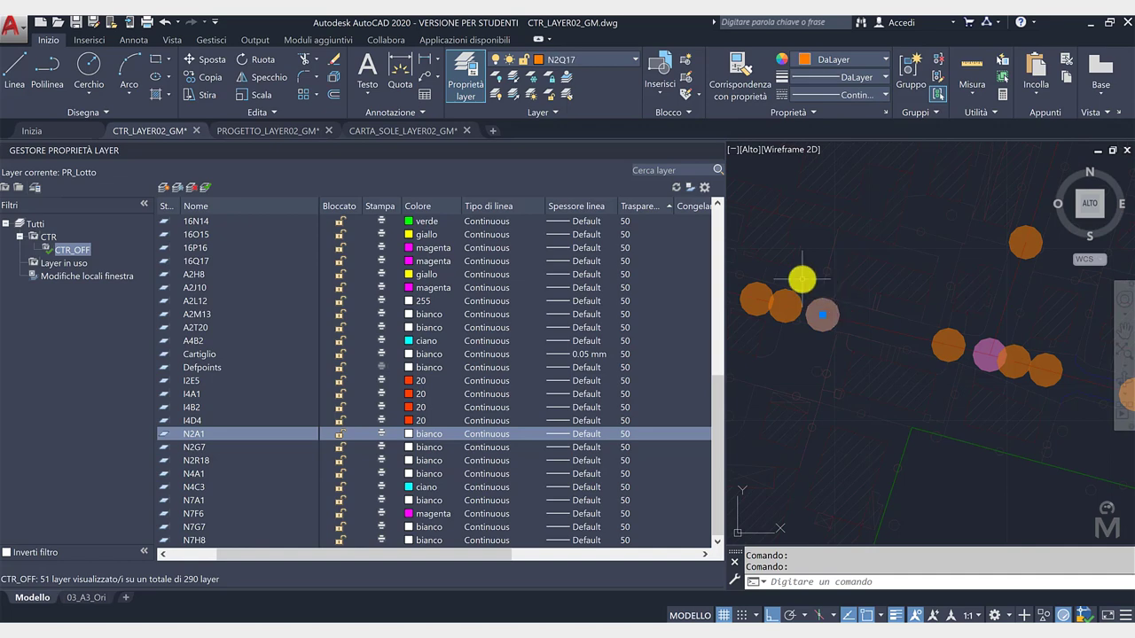
pyautogui.press('Escape')
pyautogui.scroll(-5, 837, 295)
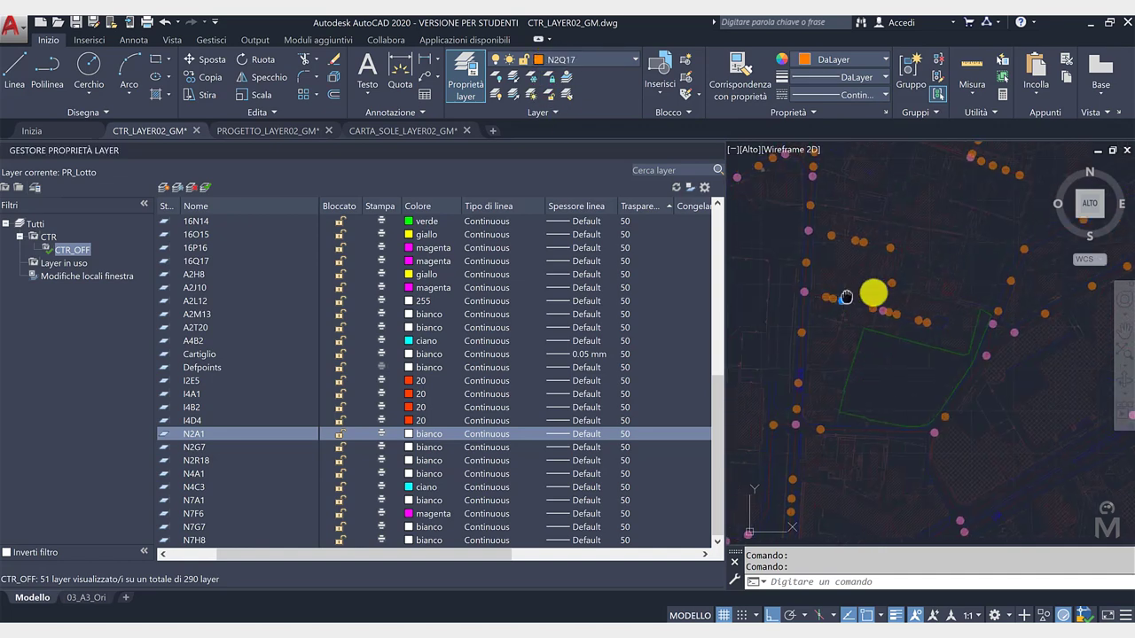
# - Update the CTR_OFF filter definition to include the N* layers and confirm it
pyautogui.rightClick(78, 252)
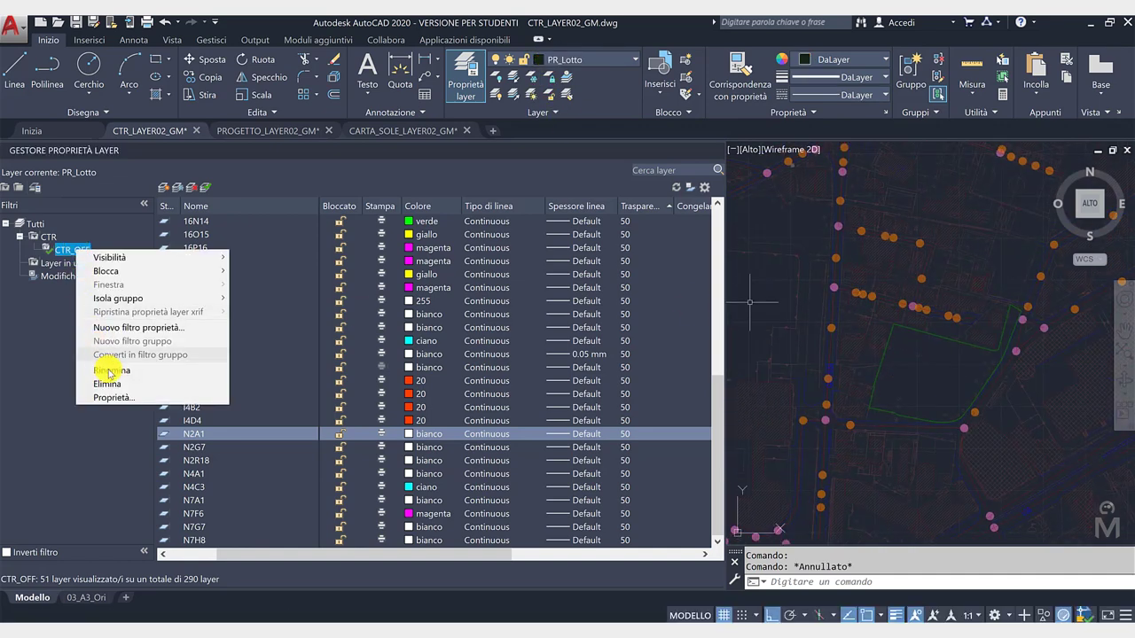
pyautogui.click(119, 398)
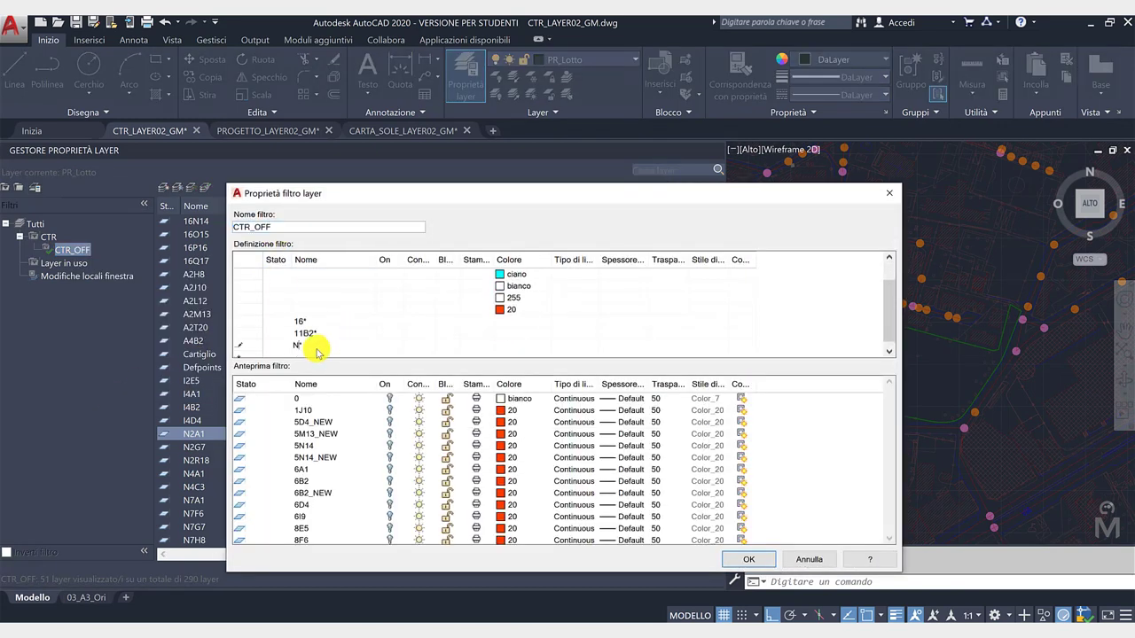
pyautogui.click(743, 560)
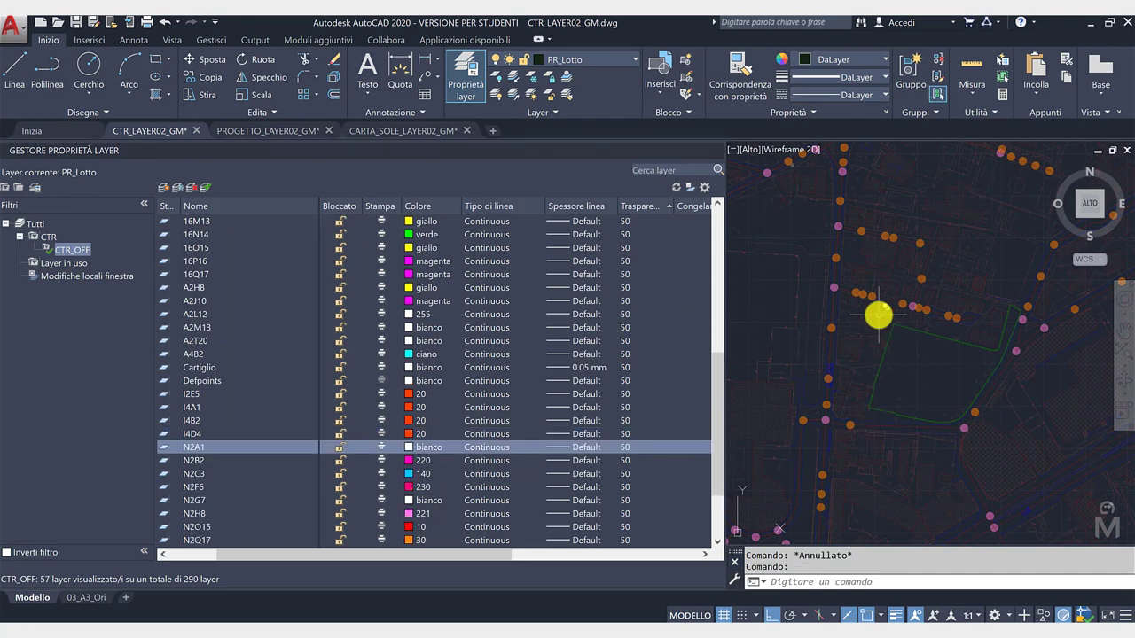
# - Switch off all CTR_OFF layers, removing the point symbols from the map
pyautogui.rightClick(82, 251)
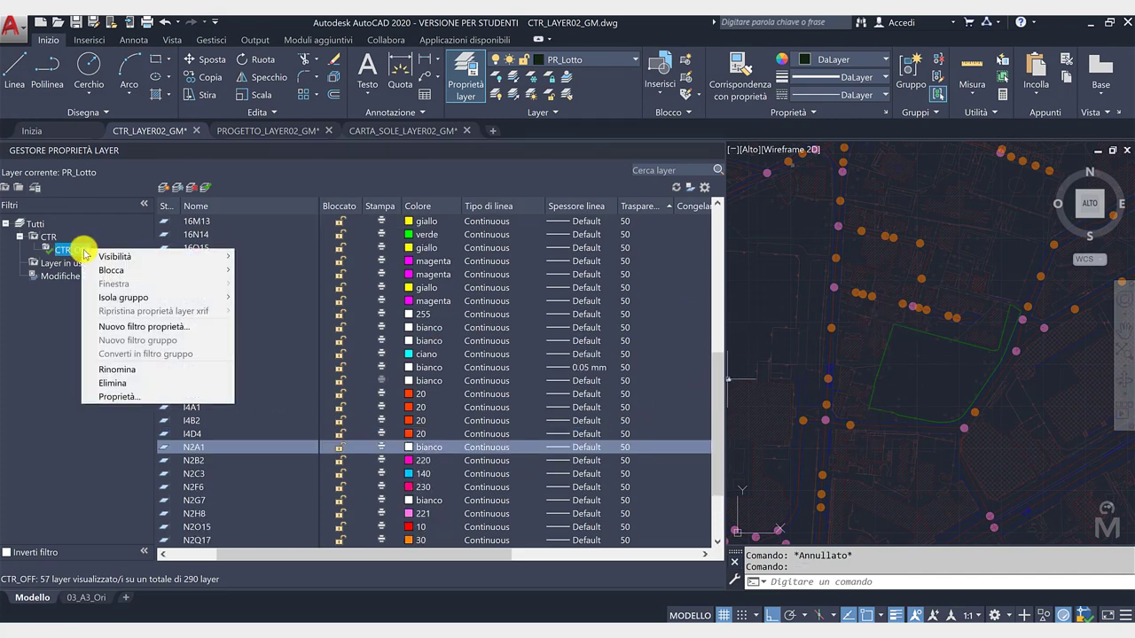
pyautogui.click(251, 266)
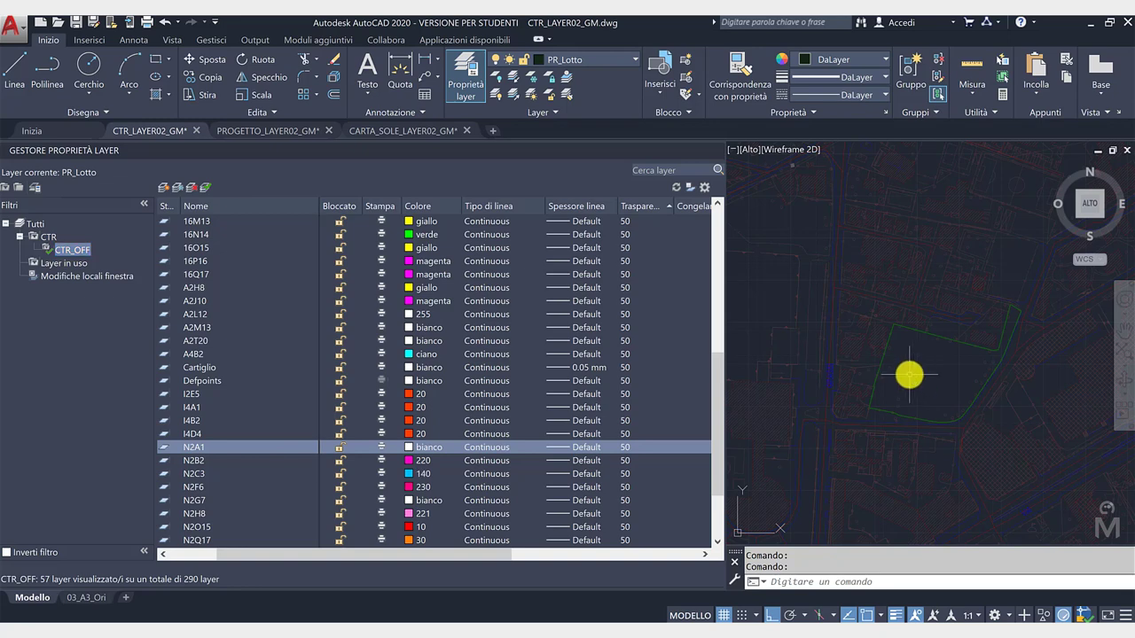
pyautogui.scroll(-5, 912, 375)
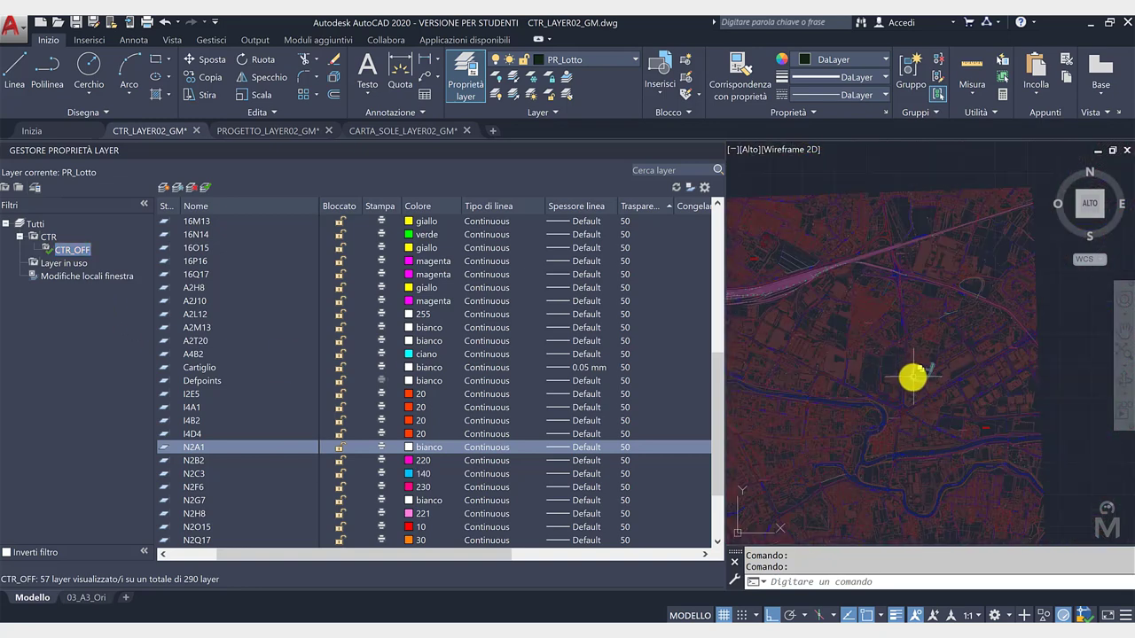
pyautogui.moveTo(912, 375)
pyautogui.mouseDown(button='middle')
pyautogui.moveTo(970, 364)
pyautogui.moveTo(936, 373)
pyautogui.mouseUp(button='middle')
pyautogui.scroll(3, 945, 366)
pyautogui.scroll(-3, 946, 370)
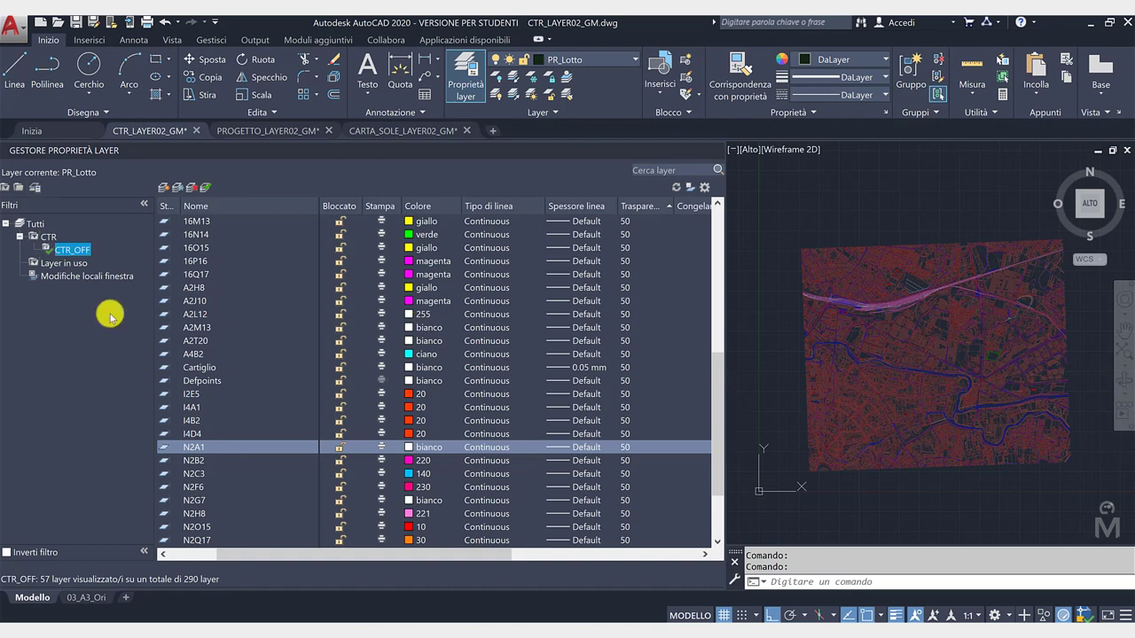
# - Window-select and copy all the project drawings in PROGETTO_LAYER02_GM
pyautogui.click(301, 131)
pyautogui.scroll(-2, 838, 379)
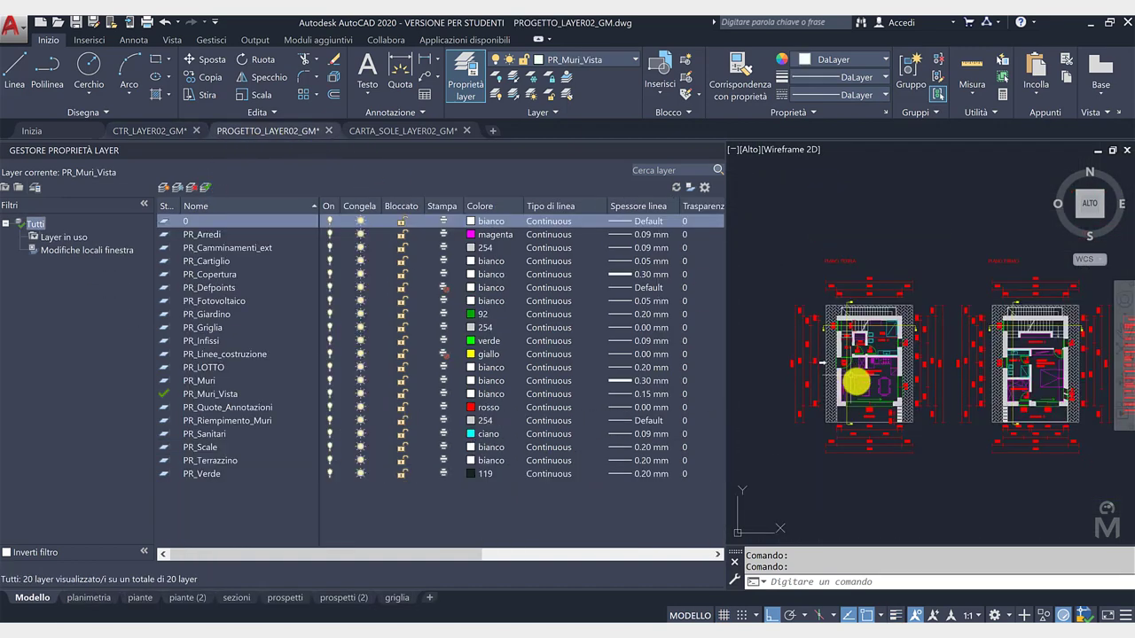
pyautogui.click(952, 478)
pyautogui.click(773, 272)
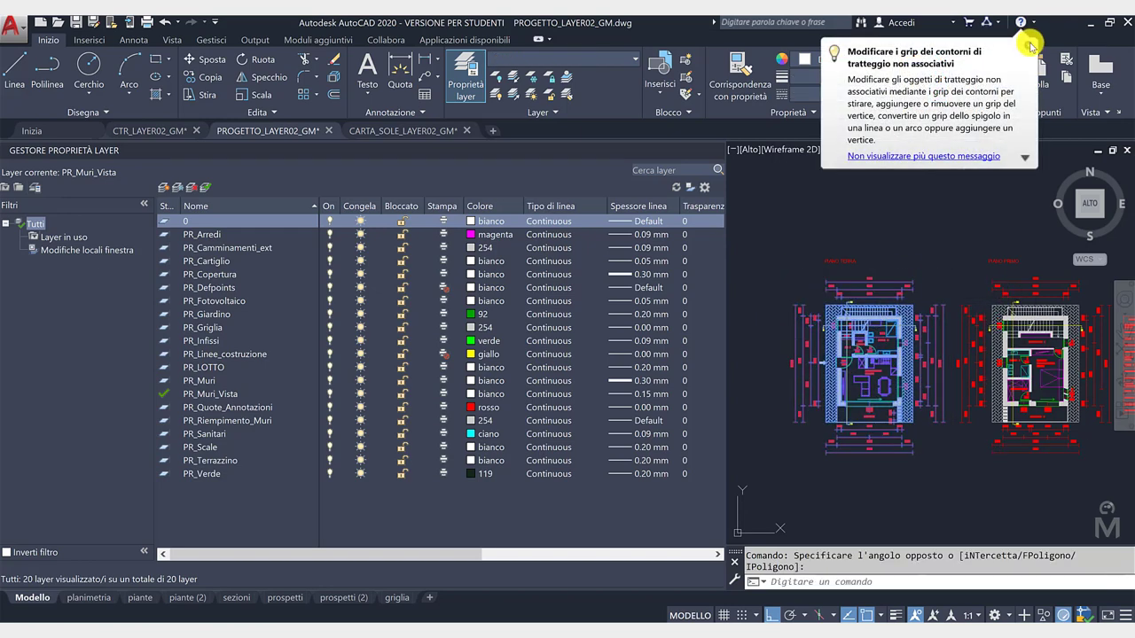
pyautogui.hotkey('ctrl', 'c')
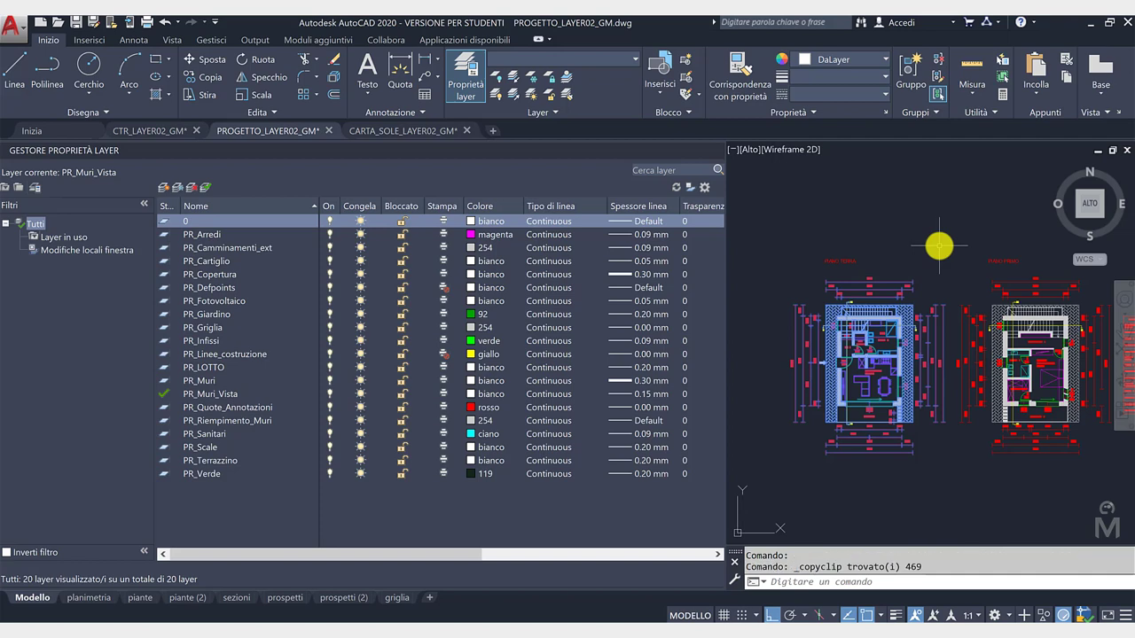
# - Paste the project into CTR_LAYER02_GM beside the green parcel
pyautogui.click(155, 130)
pyautogui.scroll(5, 876, 354)
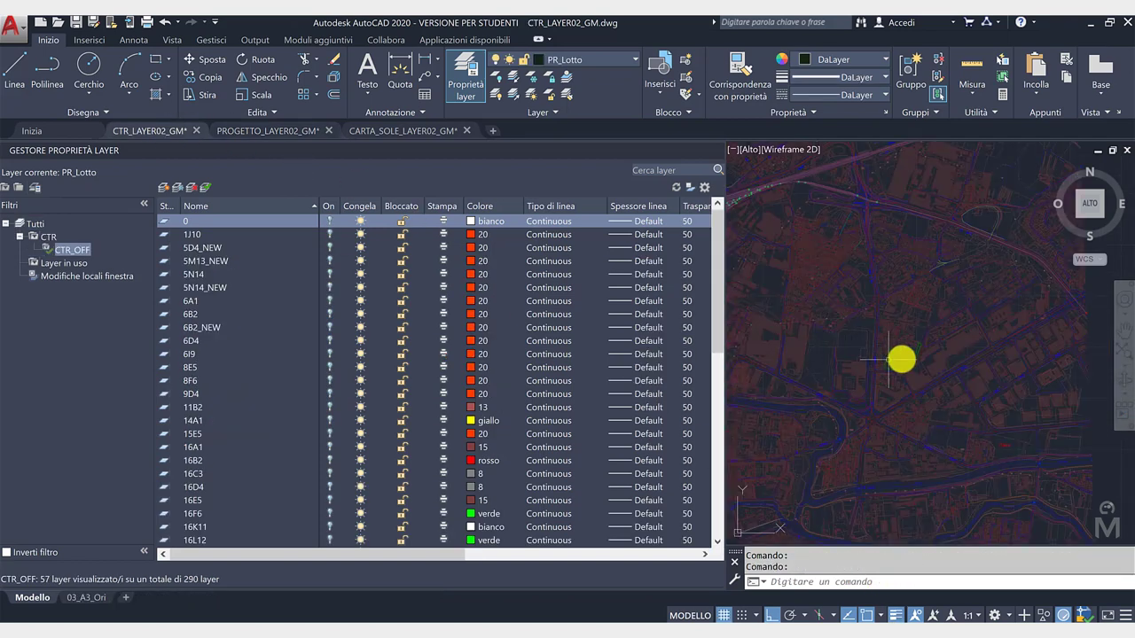
pyautogui.scroll(-3, 887, 372)
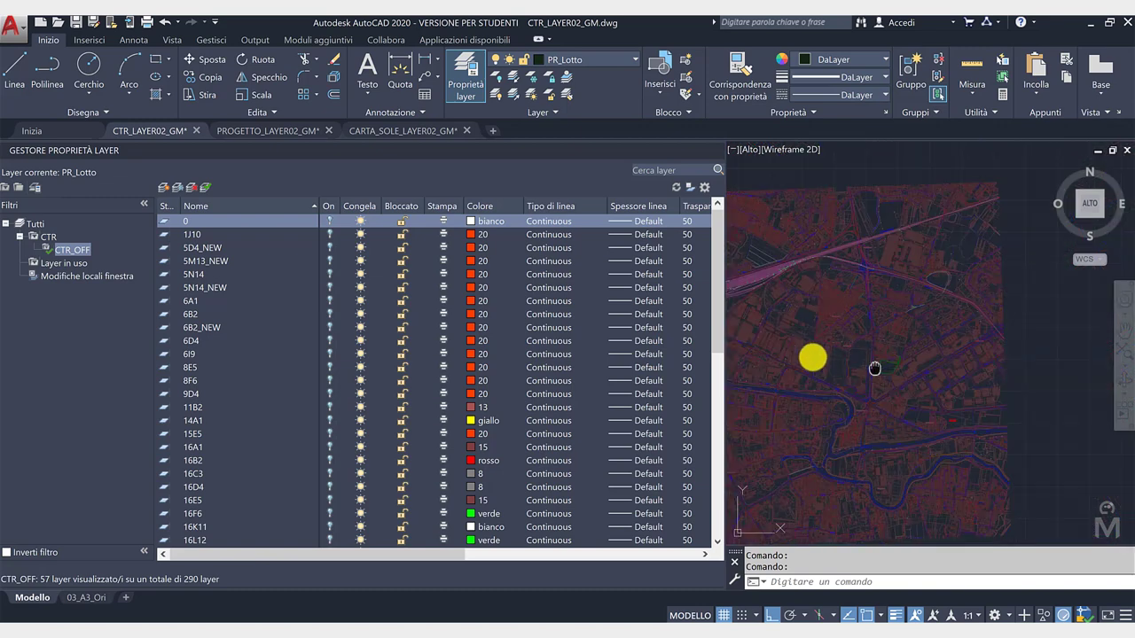
pyautogui.scroll(-3, 967, 361)
pyautogui.hotkey('ctrl', 'v')
pyautogui.scroll(3, 806, 359)
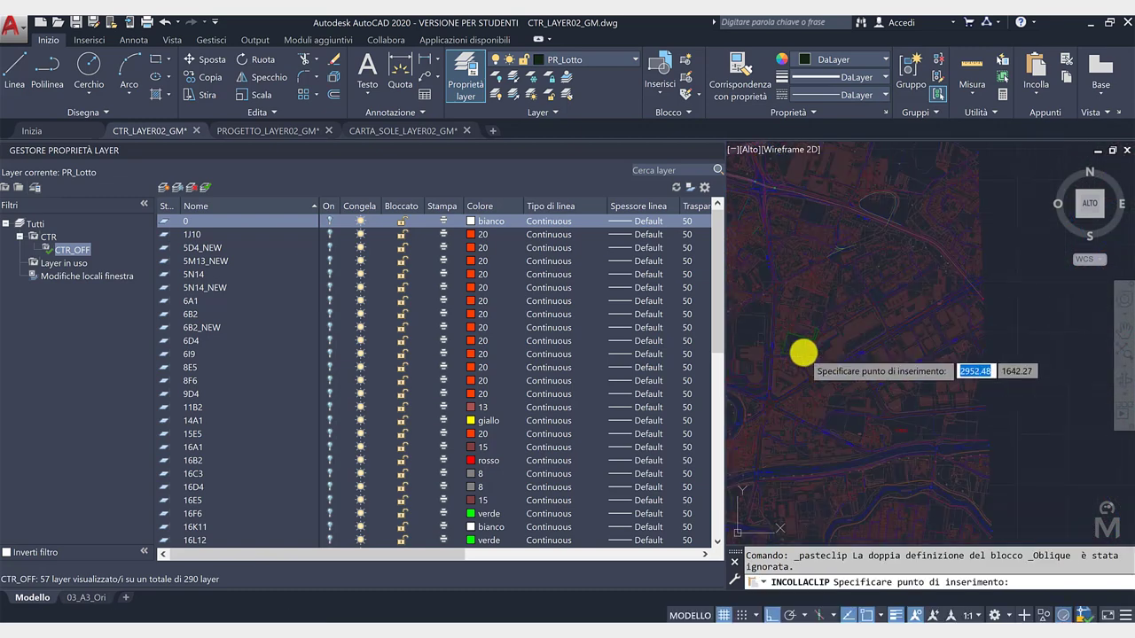
pyautogui.scroll(3, 793, 342)
pyautogui.scroll(2, 833, 346)
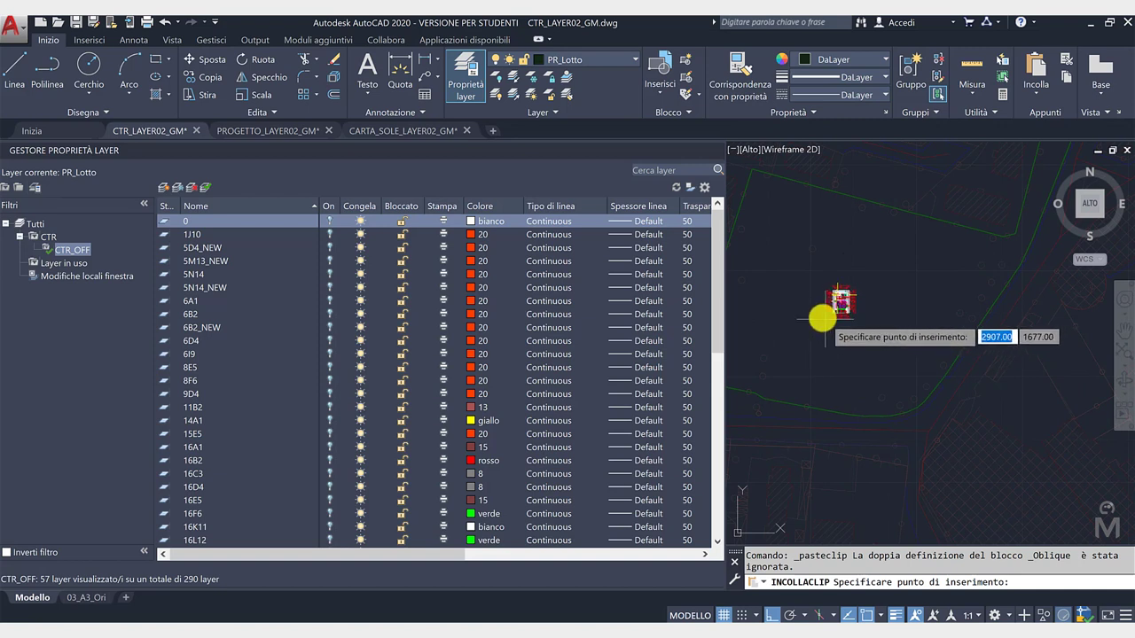
pyautogui.click(866, 380)
pyautogui.scroll(2, 873, 359)
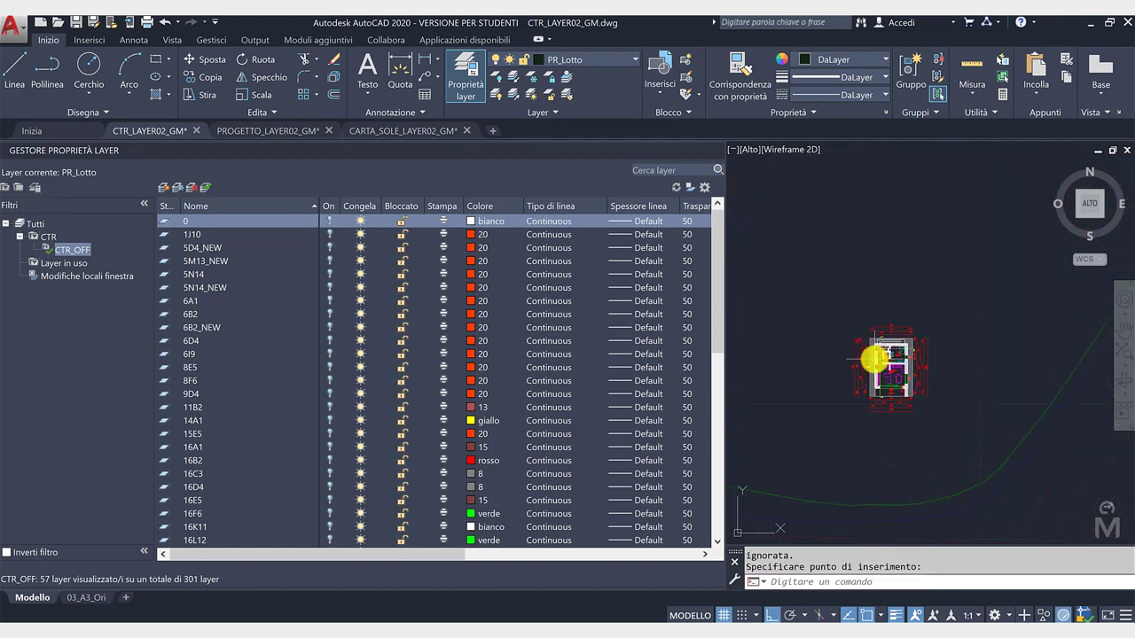
pyautogui.scroll(-3, 869, 364)
pyautogui.scroll(-2, 867, 364)
pyautogui.click(721, 225)
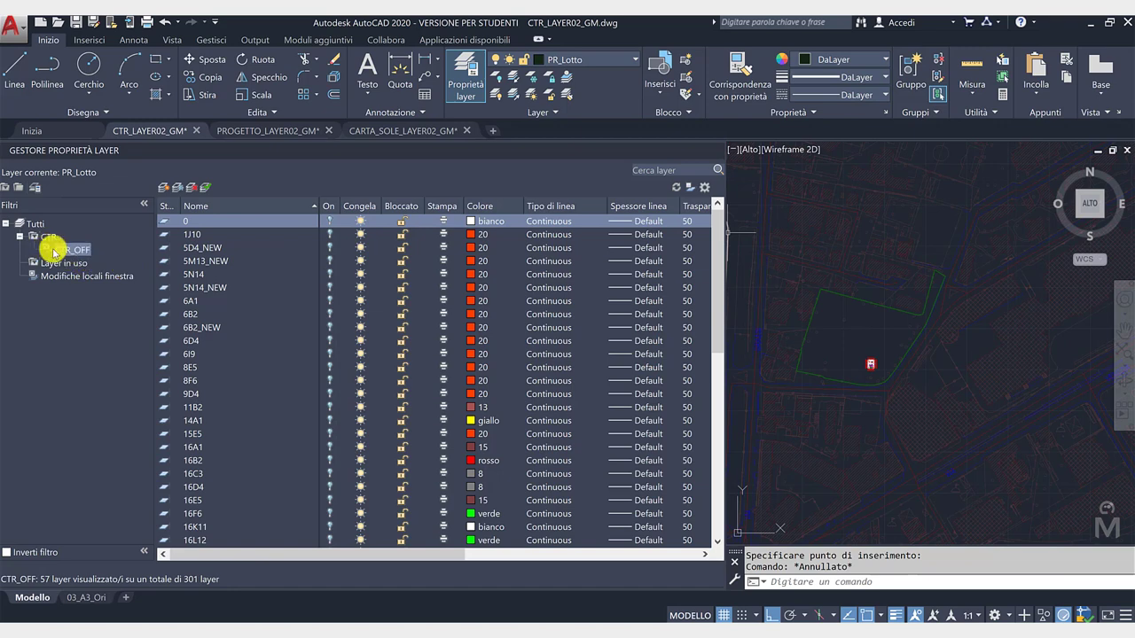
# - Browse the Layer dropdown and switch the layer manager to the CTR filter's 289 layers
pyautogui.click(618, 64)
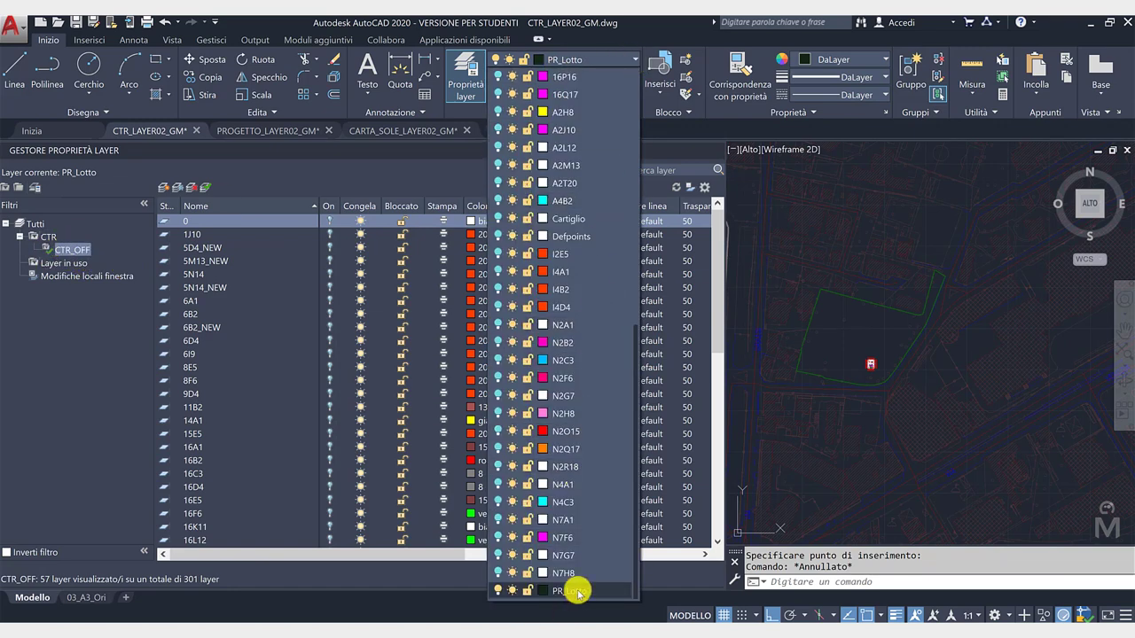
pyautogui.scroll(10, 553, 372)
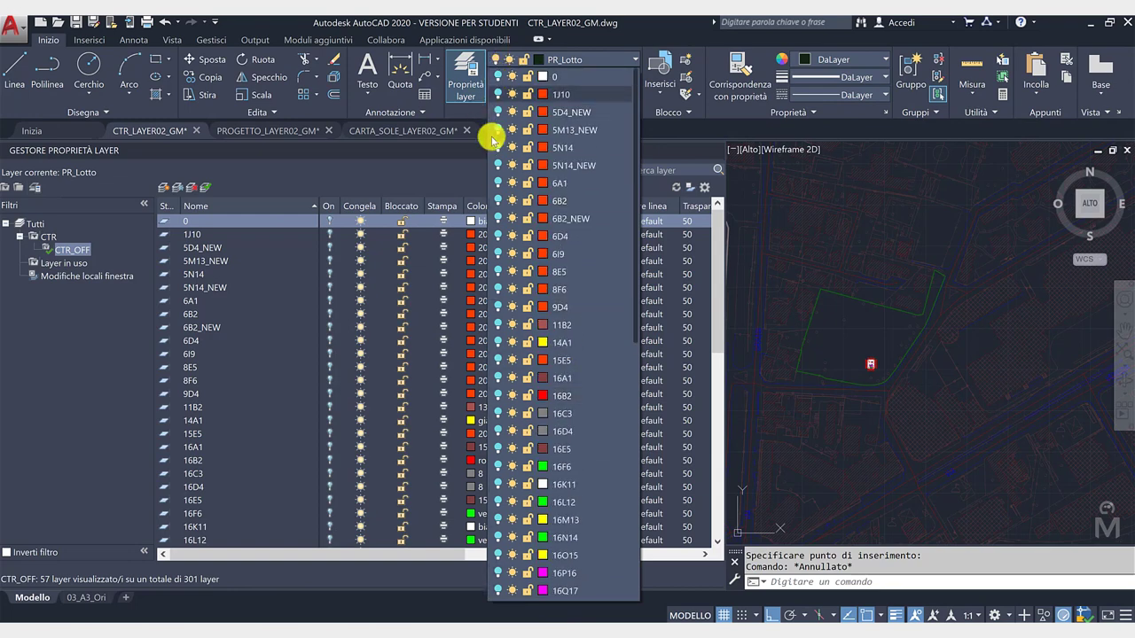
pyautogui.click(49, 238)
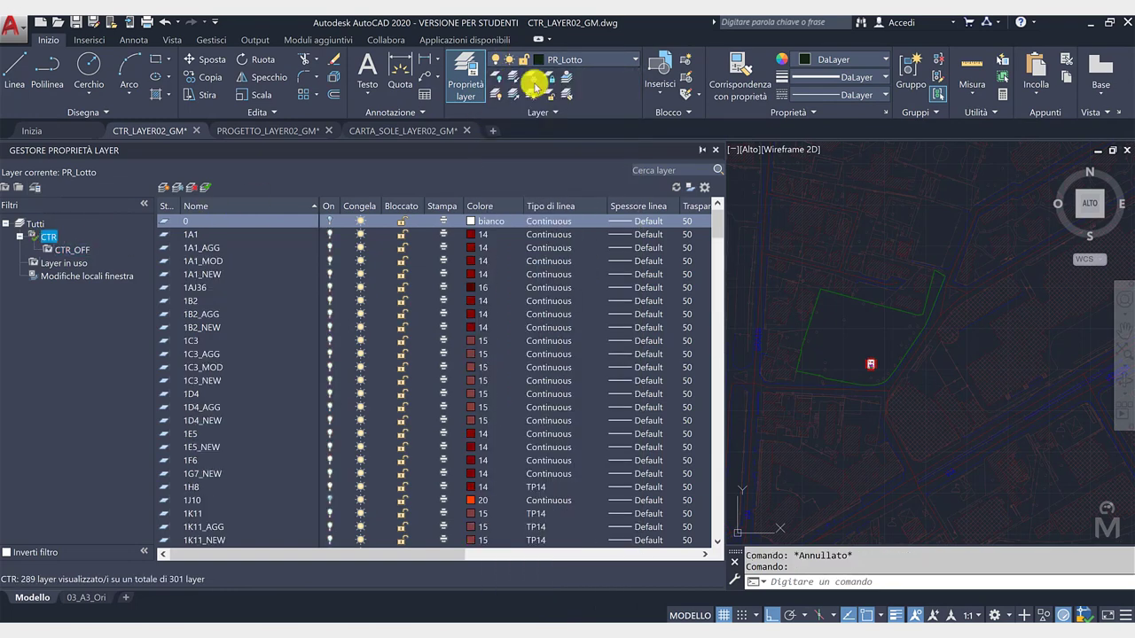
pyautogui.click(626, 64)
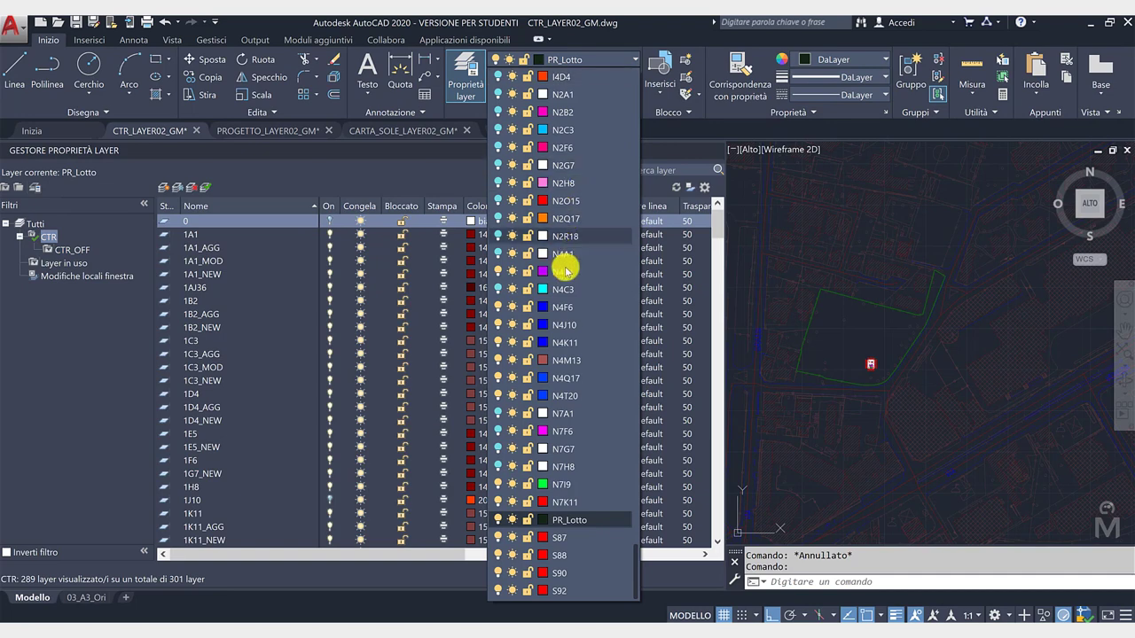
pyautogui.scroll(5, 562, 415)
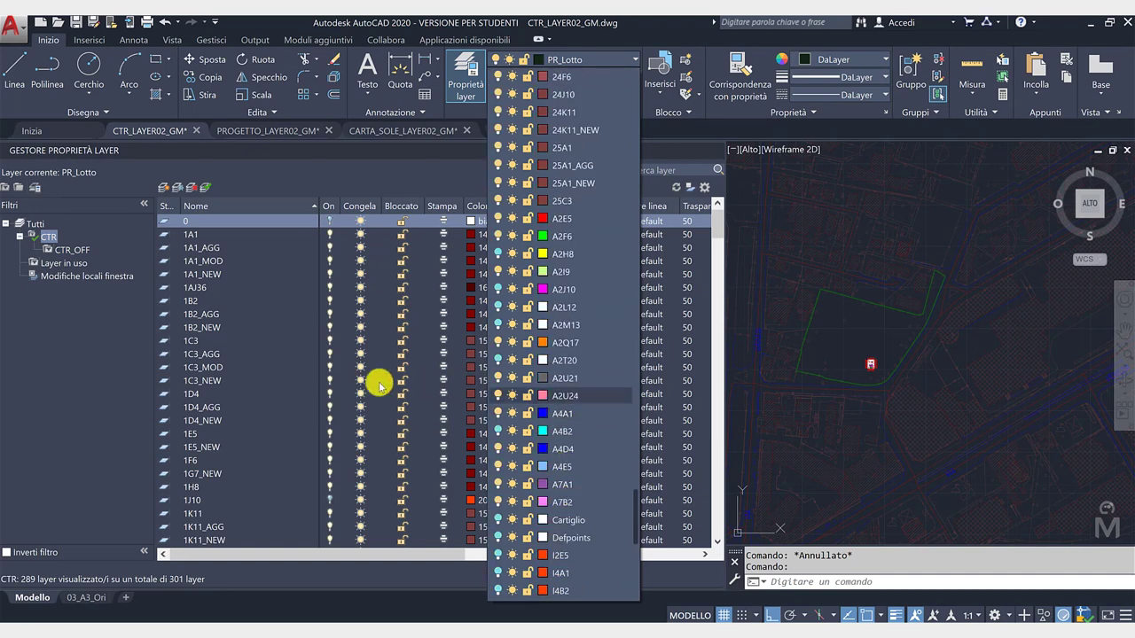
pyautogui.click(68, 314)
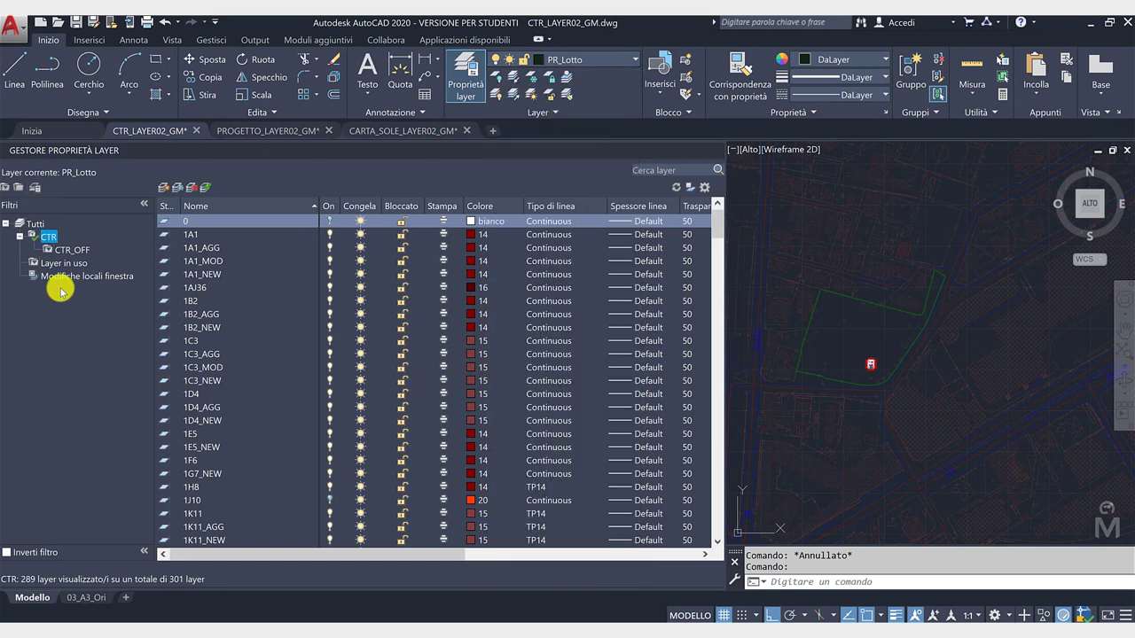
# - Create a PROGETTO filter matching layer names PR* and confirm it
pyautogui.click(6, 188)
pyautogui.write('PROGETTO')
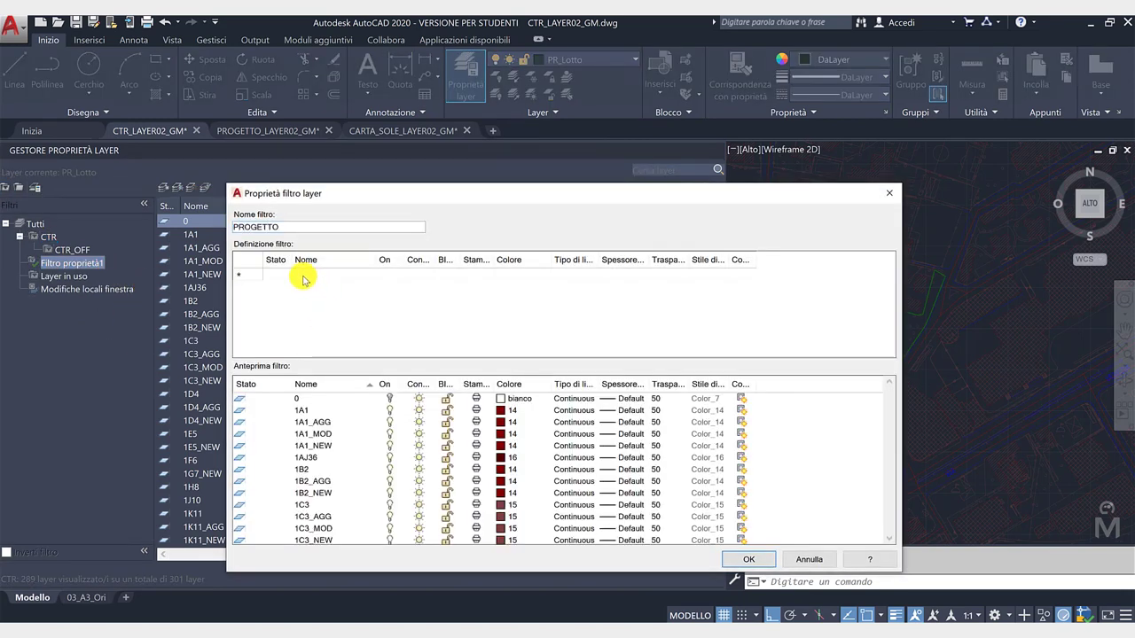
pyautogui.write('PR*')
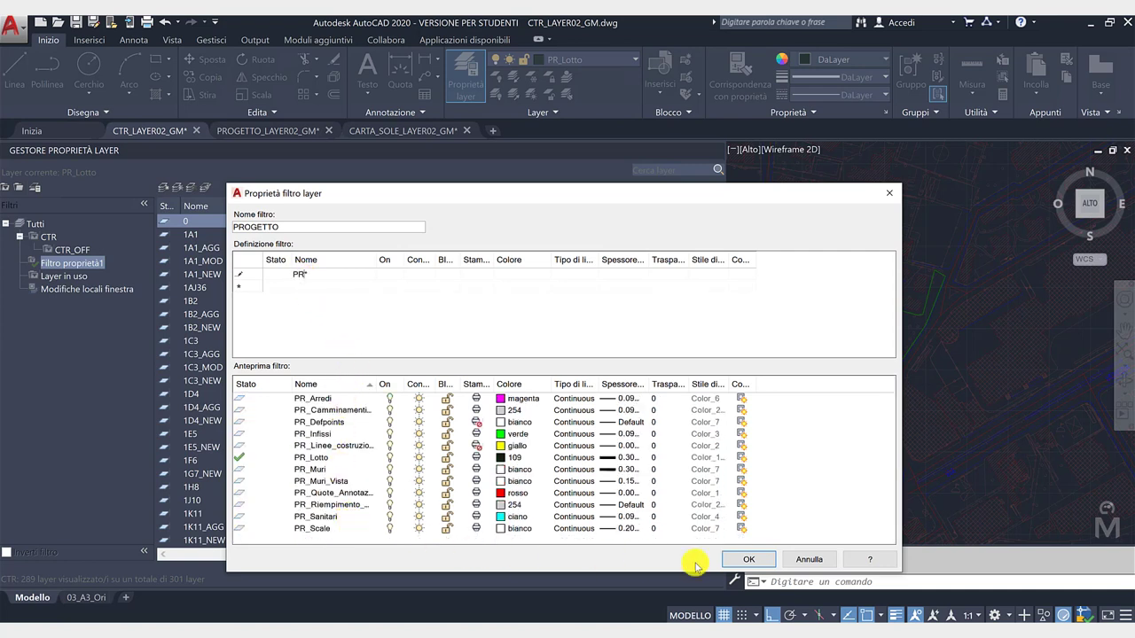
pyautogui.click(745, 559)
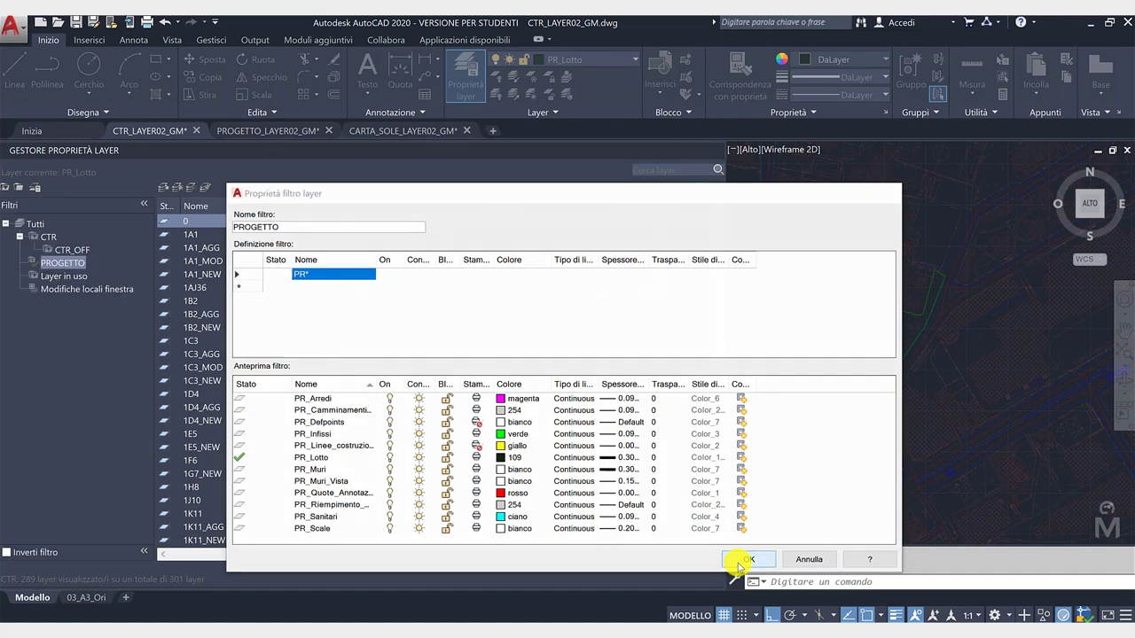
pyautogui.scroll(2, 827, 380)
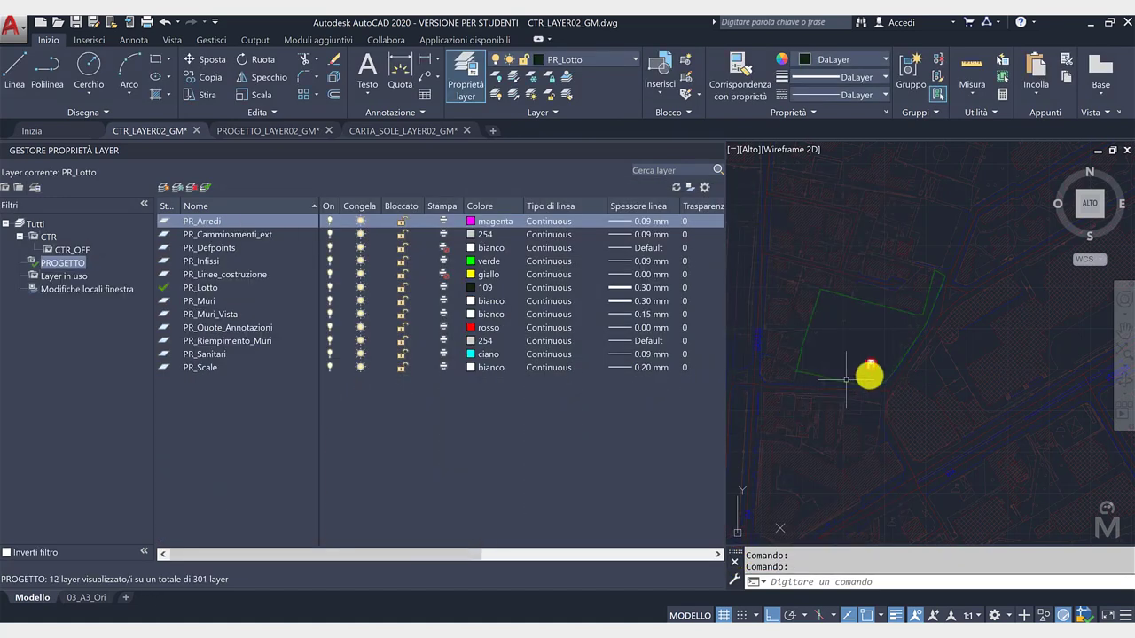
pyautogui.scroll(2, 873, 371)
pyautogui.scroll(2, 851, 373)
pyautogui.scroll(2, 825, 374)
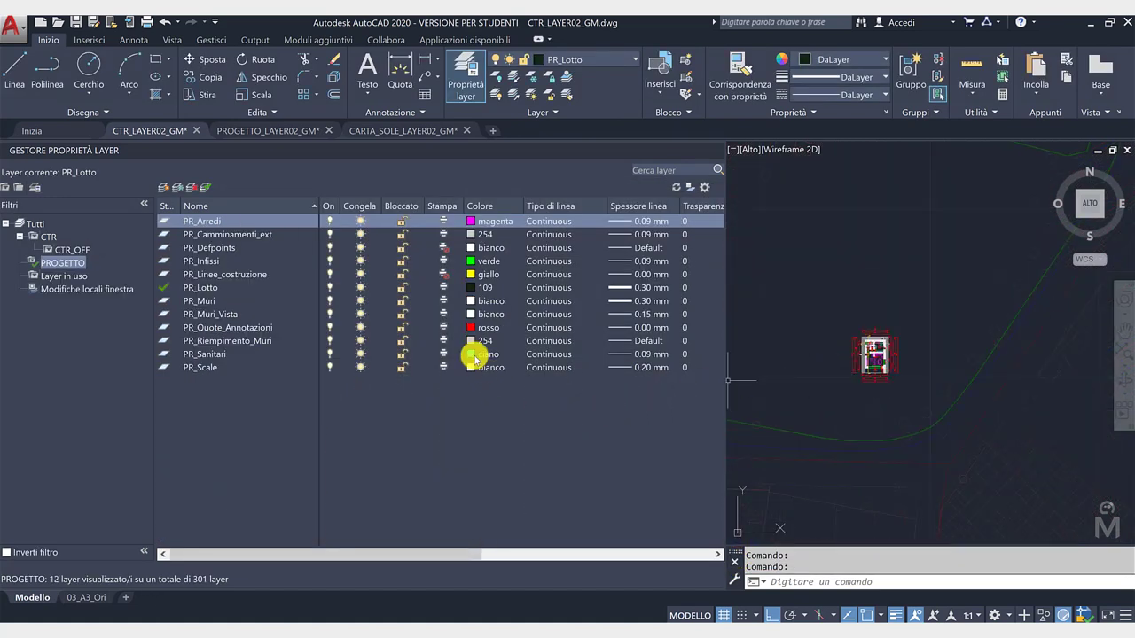
pyautogui.rightClick(73, 254)
# - Select the PROGETTO filter and review its definition
pyautogui.click(266, 270)
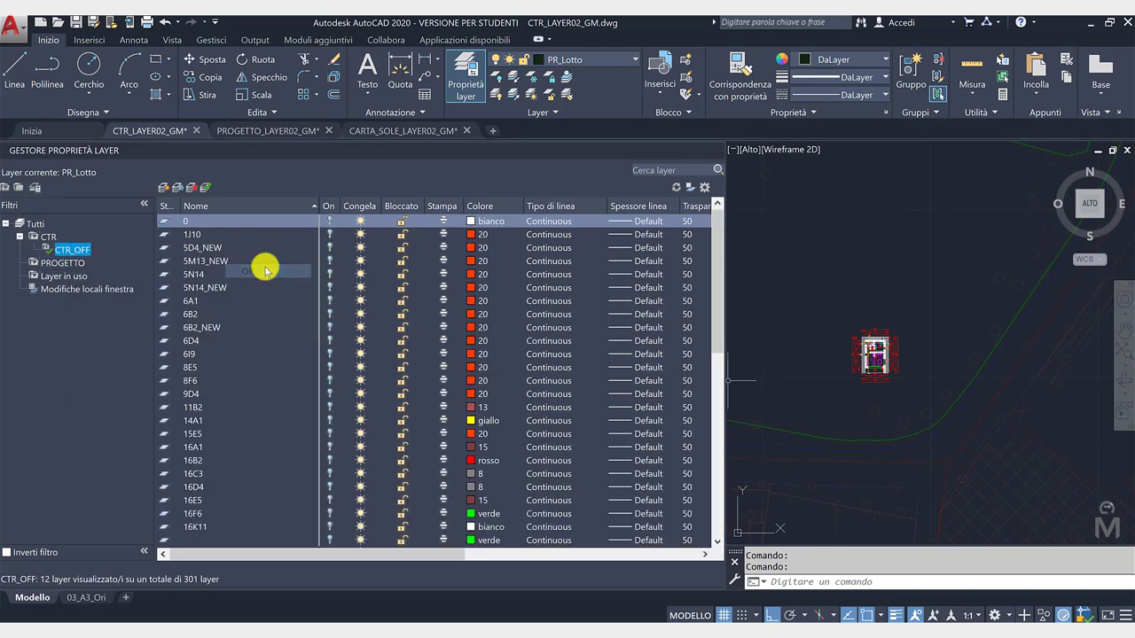
pyautogui.click(60, 263)
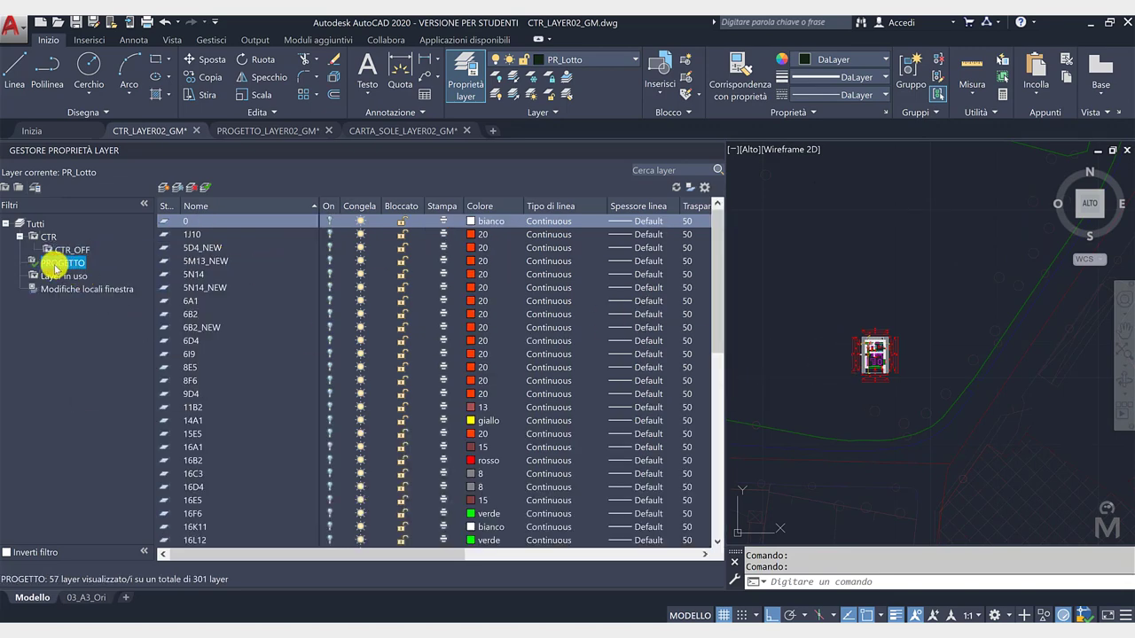
pyautogui.doubleClick(56, 264)
pyautogui.click(811, 559)
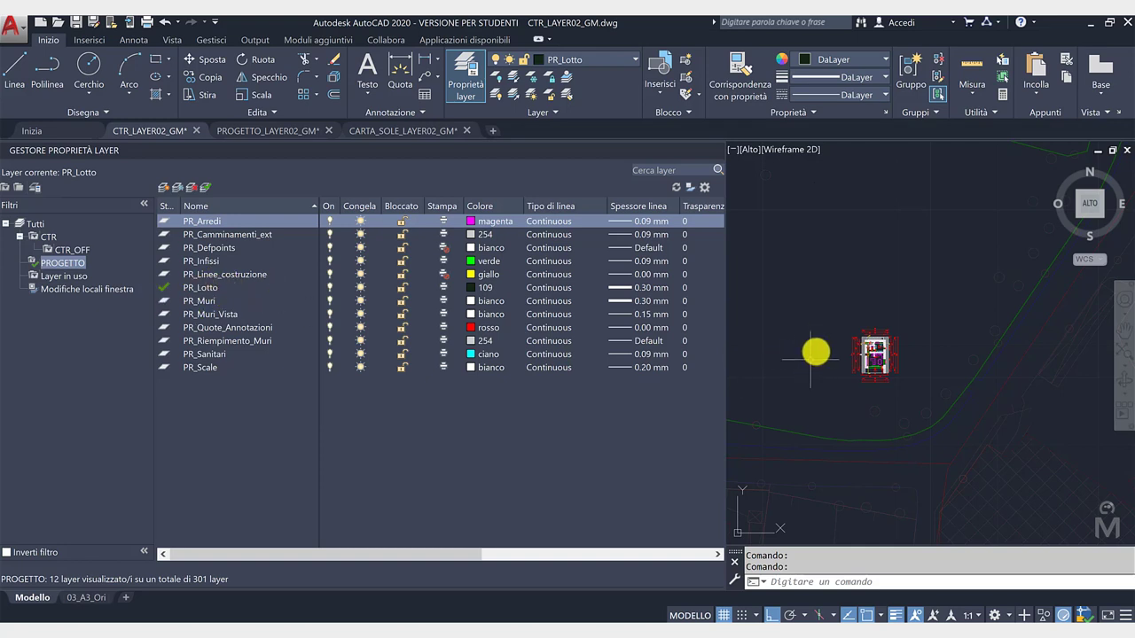
# - Switch off the PR_Quote_Annotazioni and PR_Arredi layers from the layer list
pyautogui.click(631, 60)
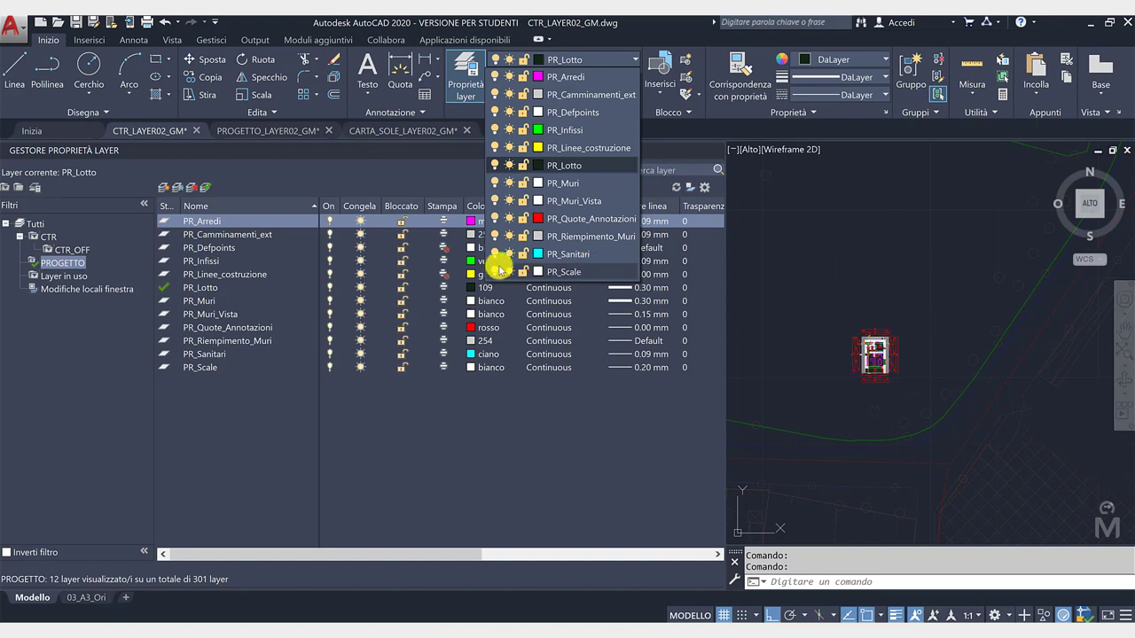
pyautogui.click(331, 355)
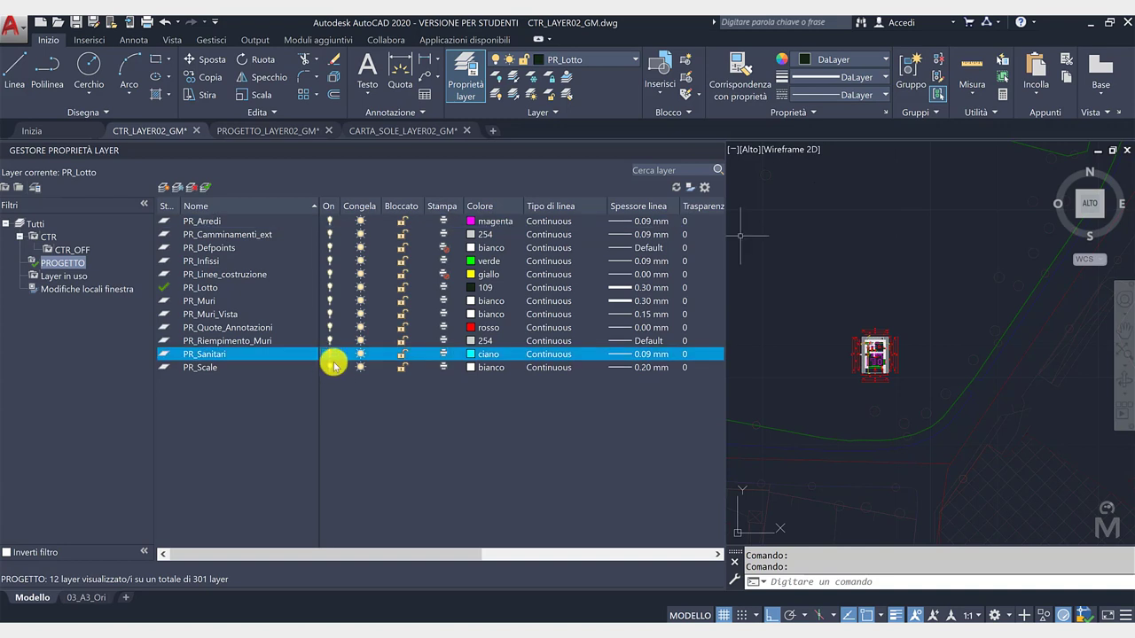
pyautogui.click(330, 328)
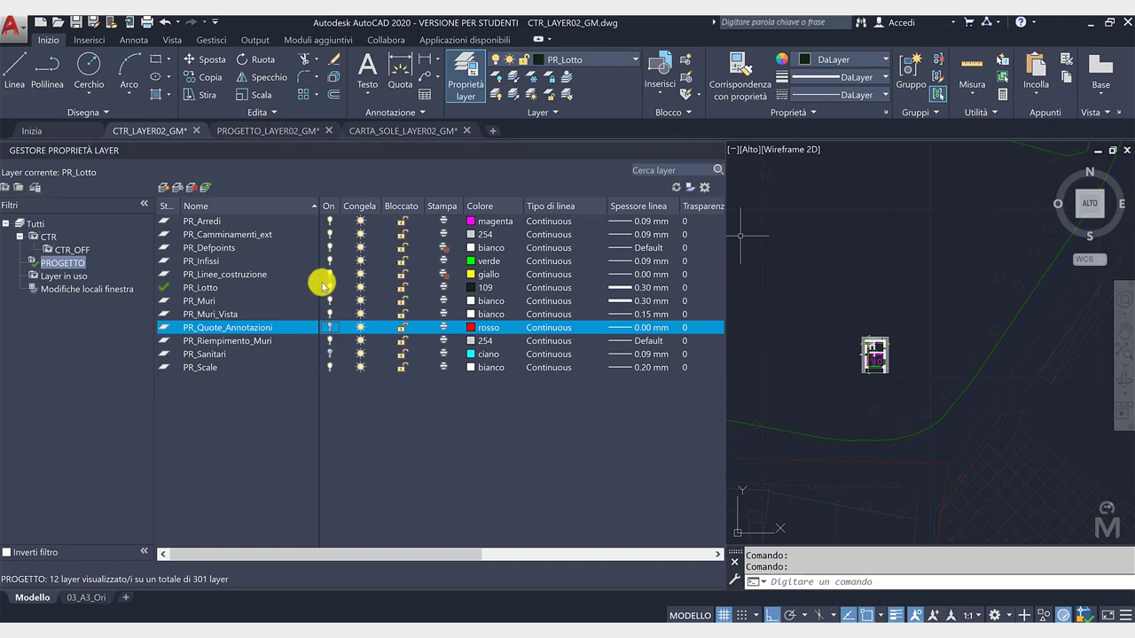
pyautogui.click(329, 223)
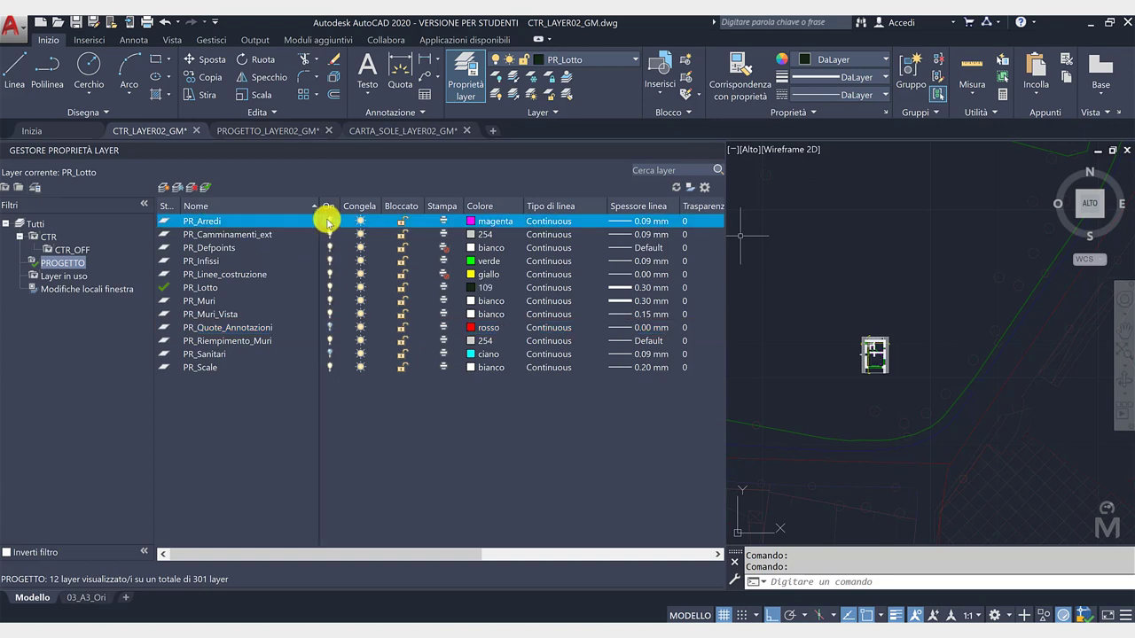
# - Rotate the house plan about its lower-right corner to a free tilted angle, with Ortho off
pyautogui.click(919, 399)
pyautogui.click(861, 324)
pyautogui.scroll(5, 892, 374)
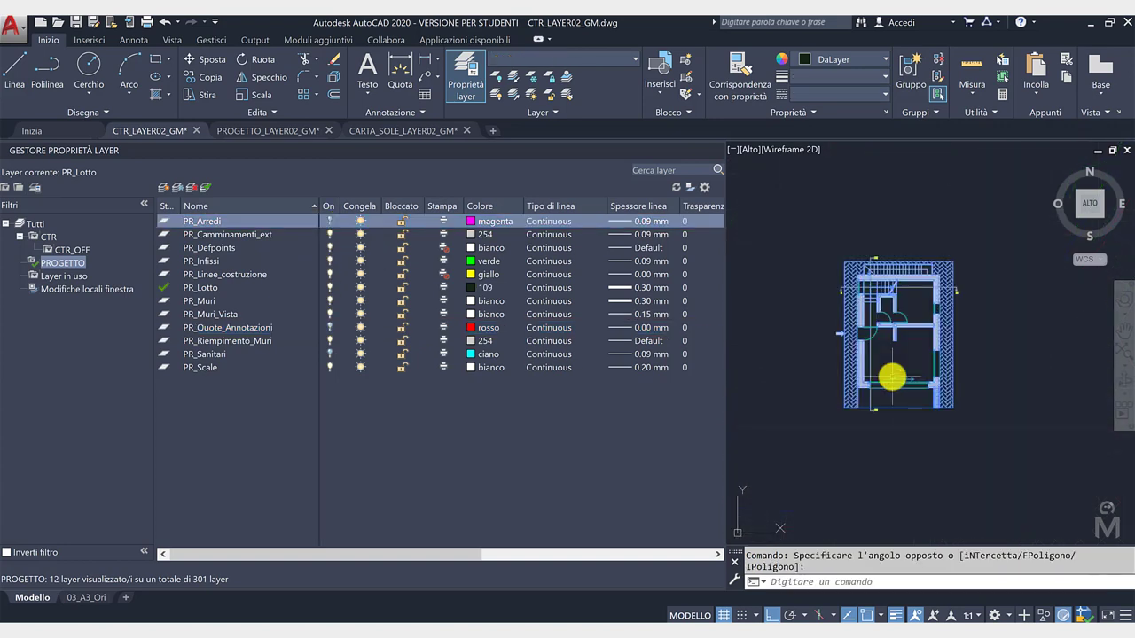
pyautogui.click(256, 59)
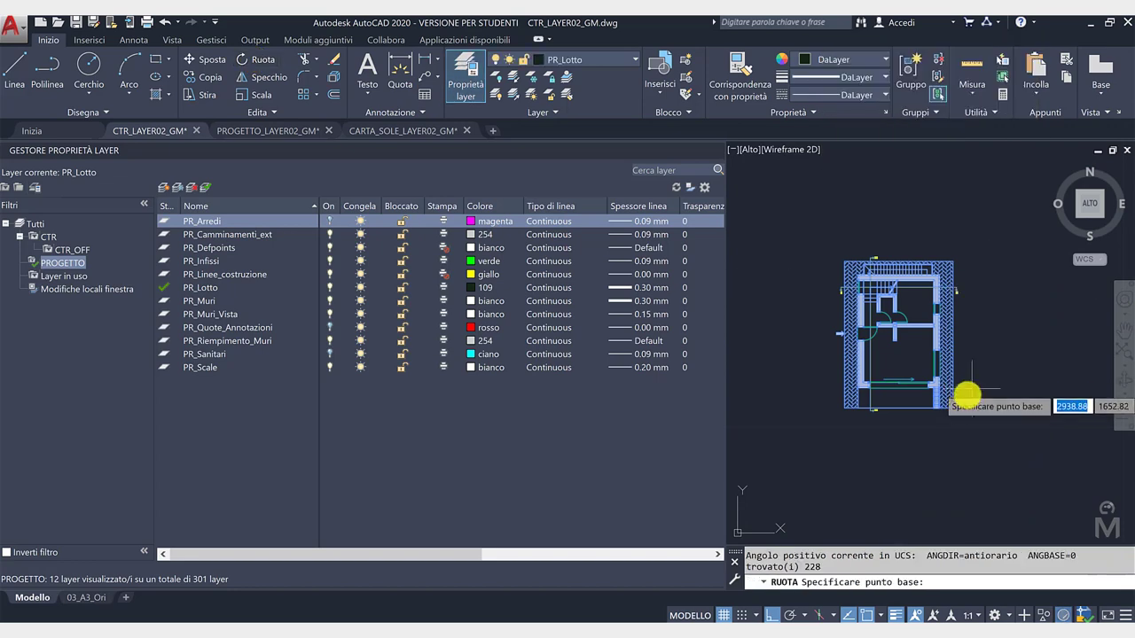
pyautogui.click(953, 407)
pyautogui.click(771, 615)
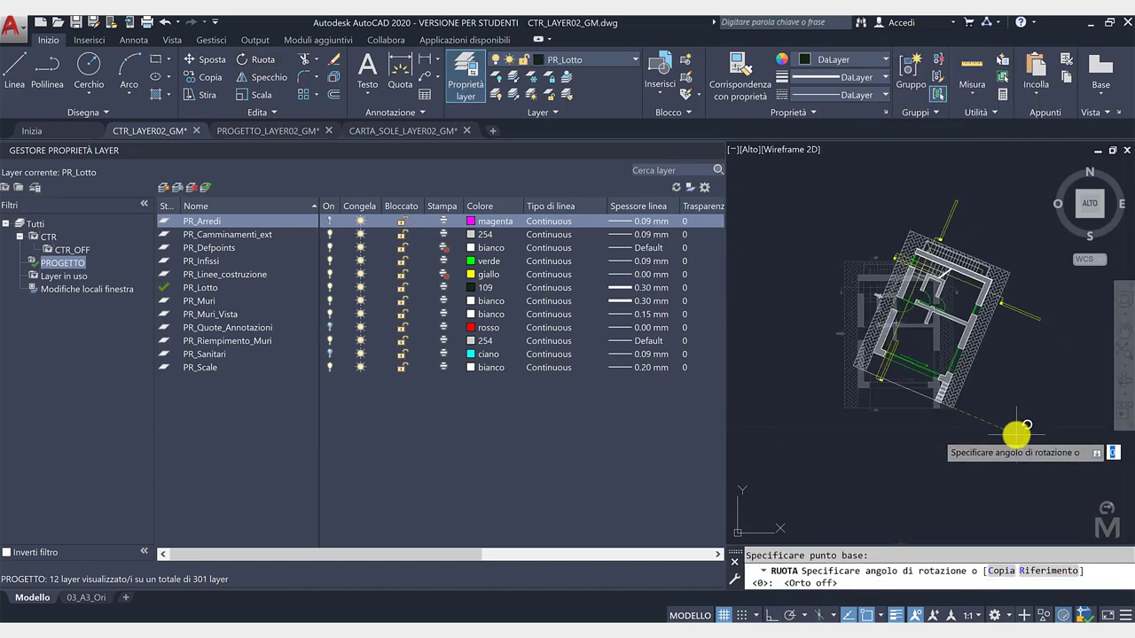
pyautogui.scroll(-5, 1028, 422)
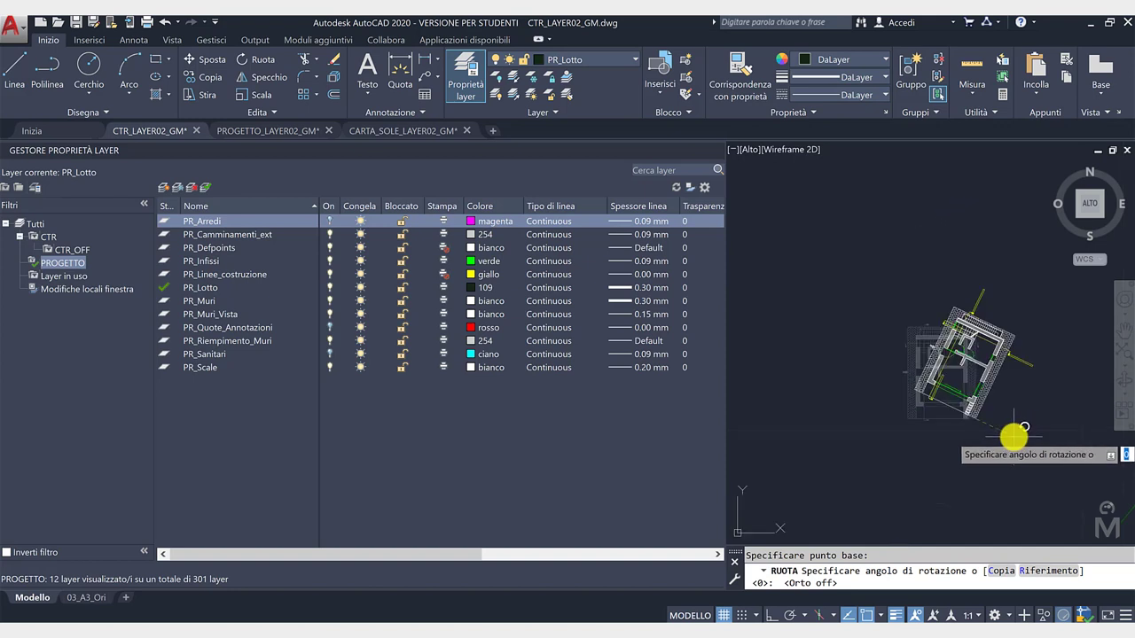
pyautogui.click(979, 379)
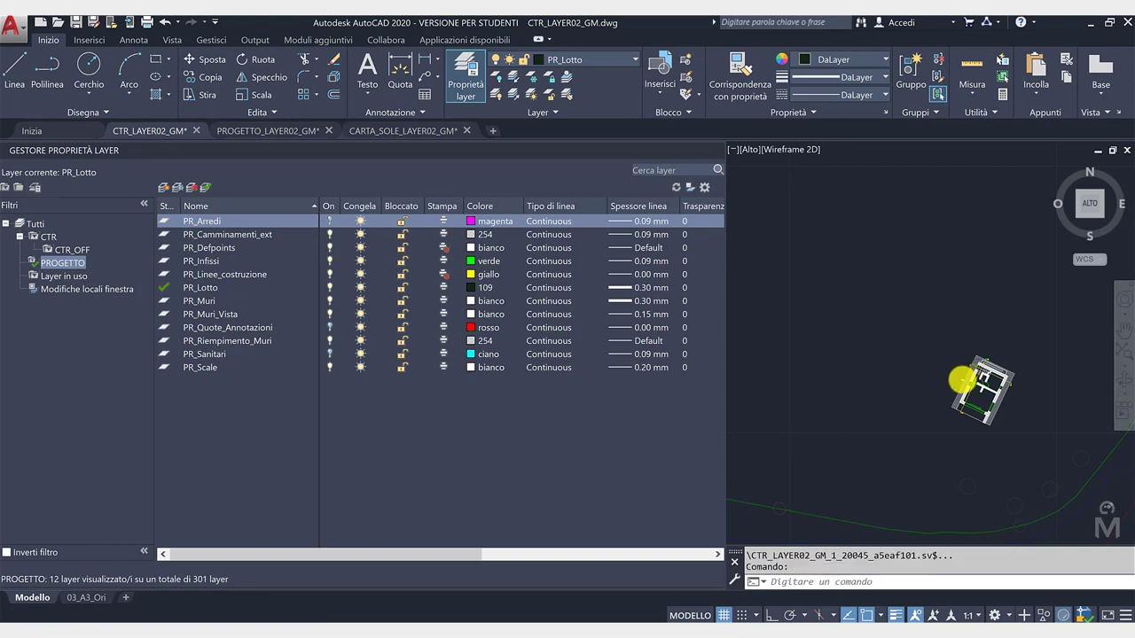
# - Crossing-select the rotated house plan
pyautogui.scroll(-3, 1028, 416)
pyautogui.click(1033, 418)
pyautogui.click(971, 355)
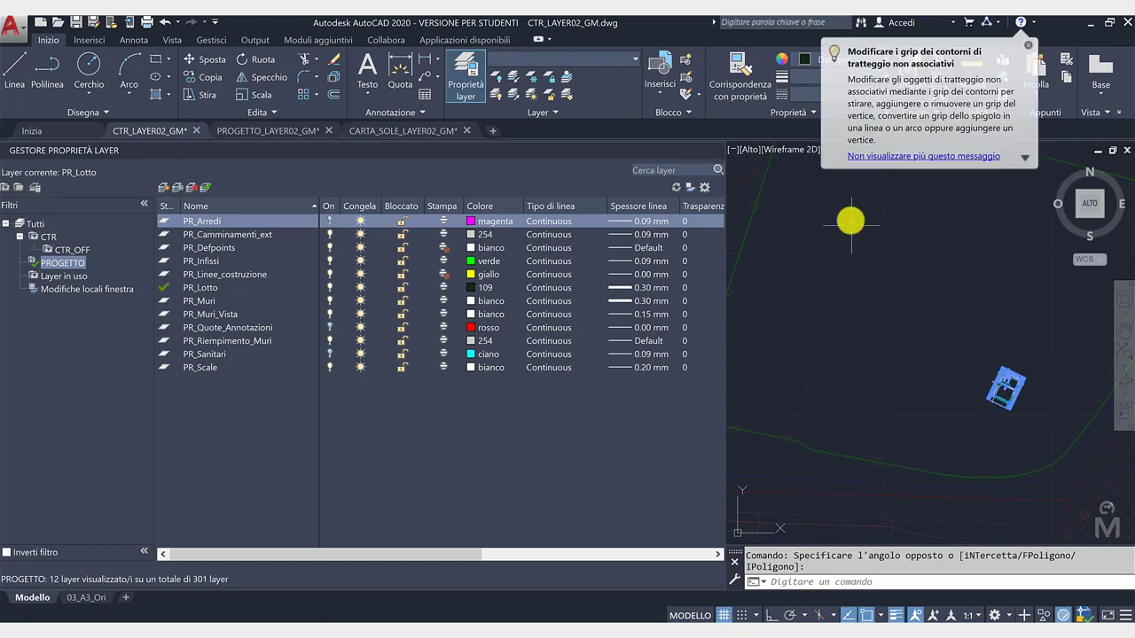
# - Copy the tilted plan to five points stepping up-left, making two slanted rows of three houses
pyautogui.click(1027, 49)
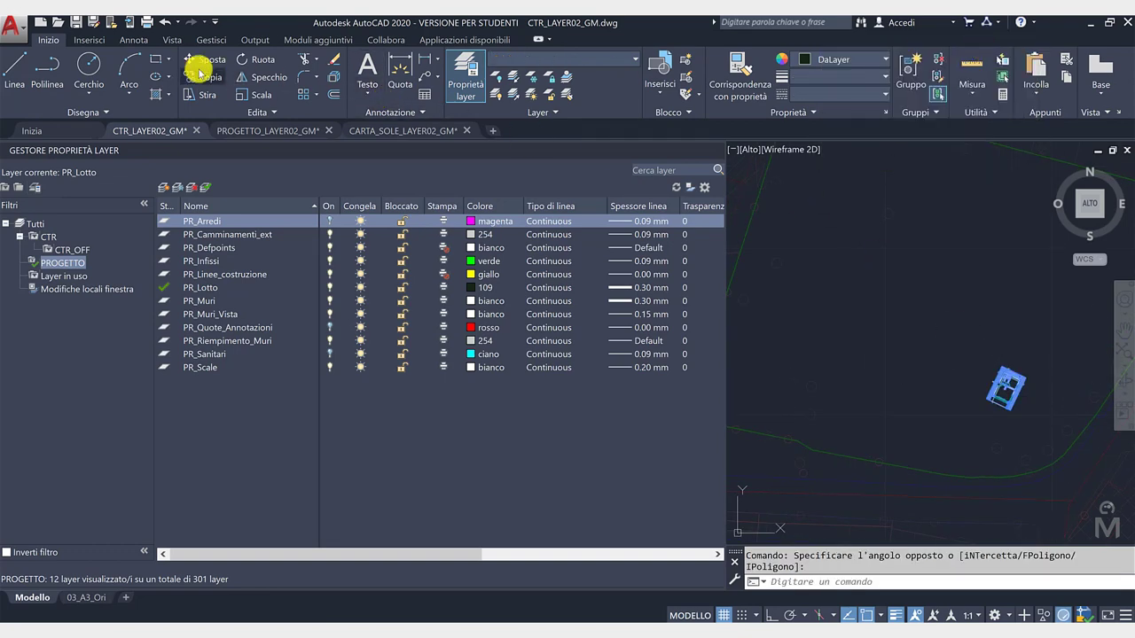
pyautogui.click(203, 78)
pyautogui.click(966, 421)
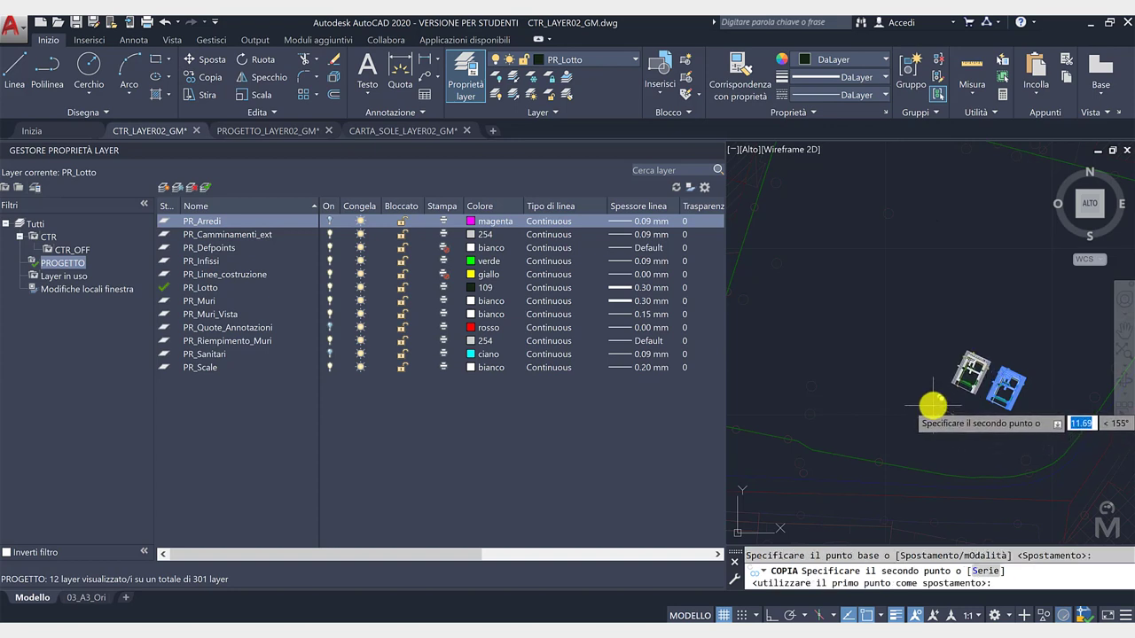
pyautogui.click(928, 401)
pyautogui.click(898, 387)
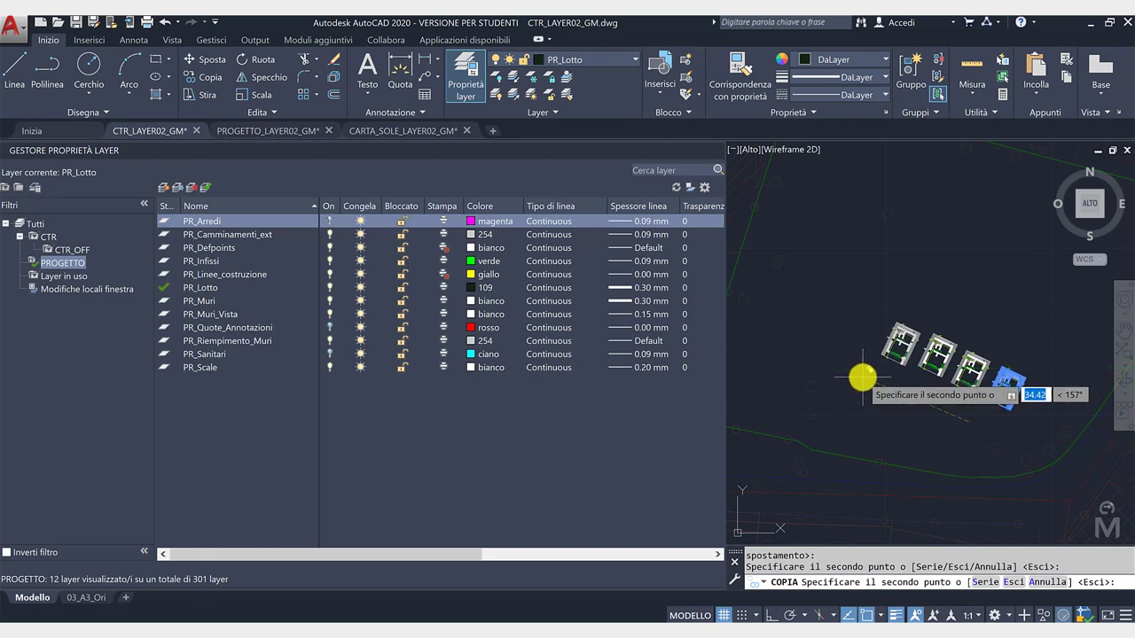
pyautogui.click(855, 342)
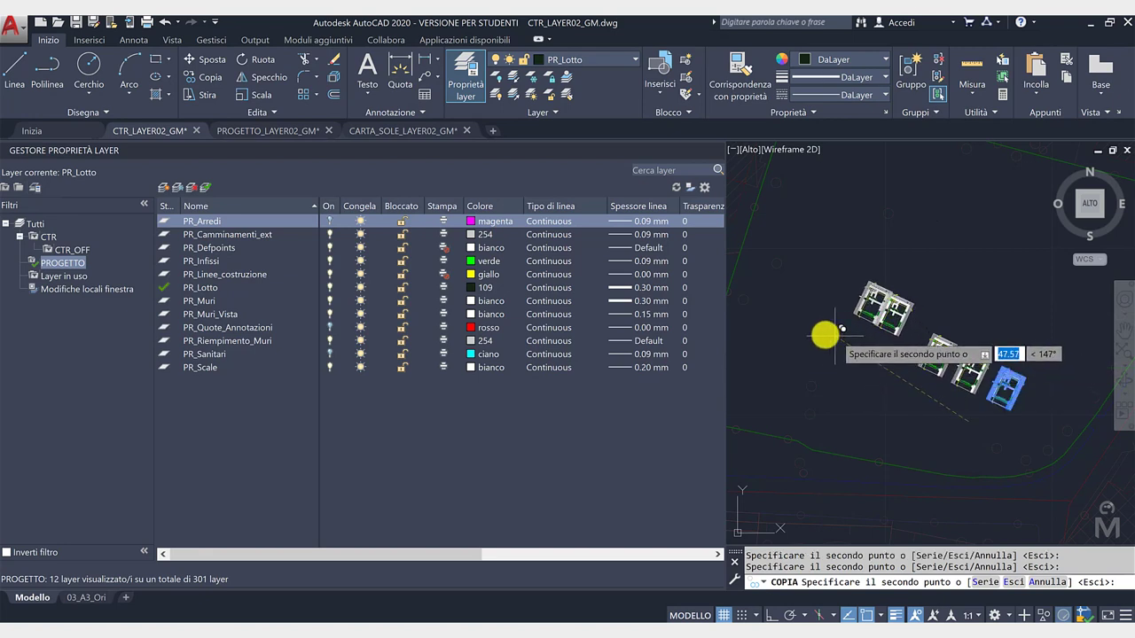
pyautogui.click(822, 330)
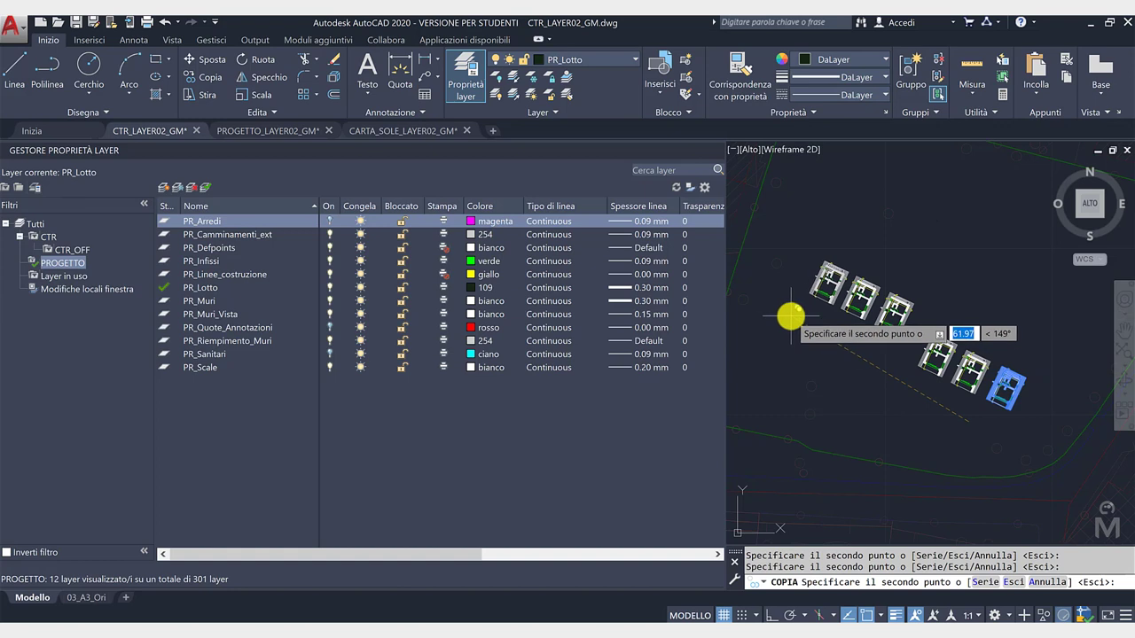
pyautogui.click(787, 315)
pyautogui.press('Return')
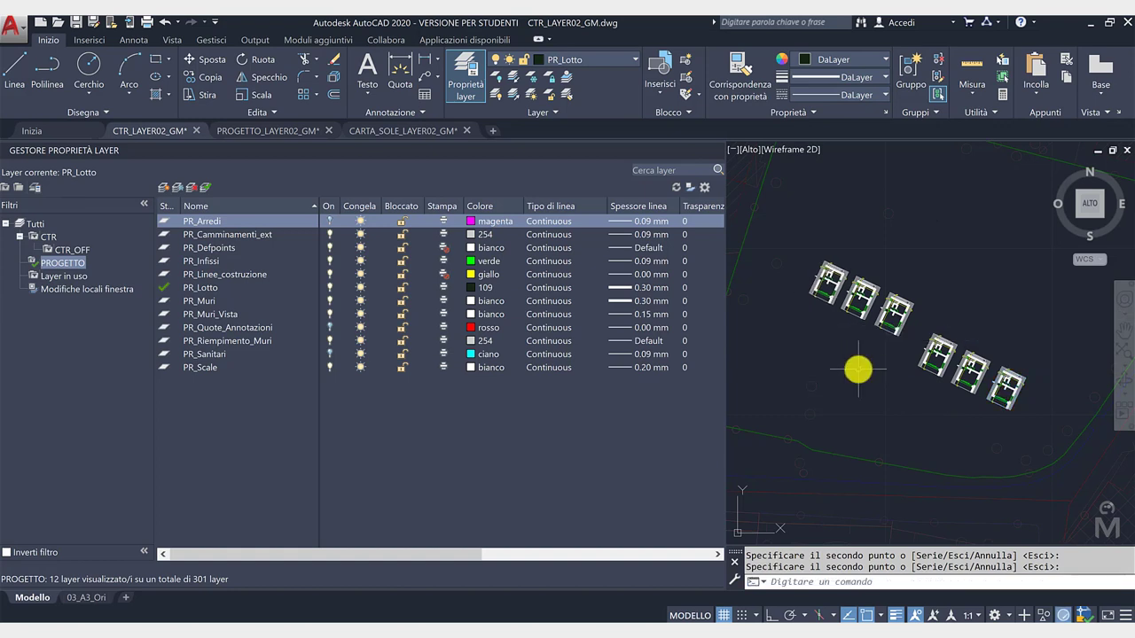
pyautogui.scroll(-2, 869, 377)
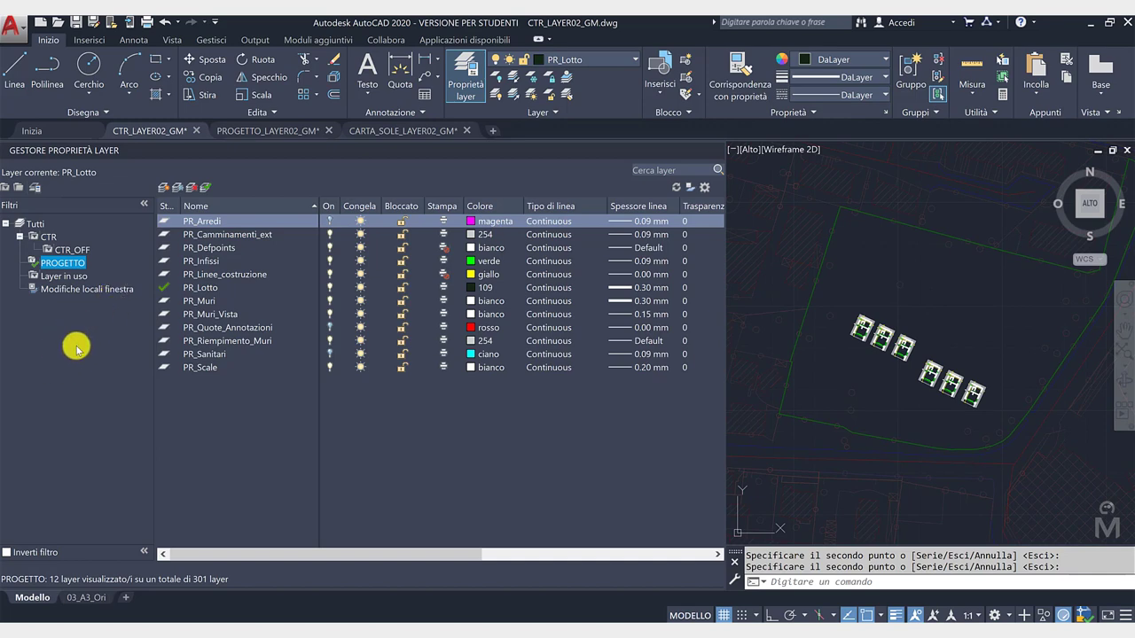
# - Copy the polar sun chart from CARTA_SOLE_LAYER02_GM and paste it over the six houses in CTR_LAYER02_GM
pyautogui.click(412, 133)
pyautogui.scroll(-2, 851, 390)
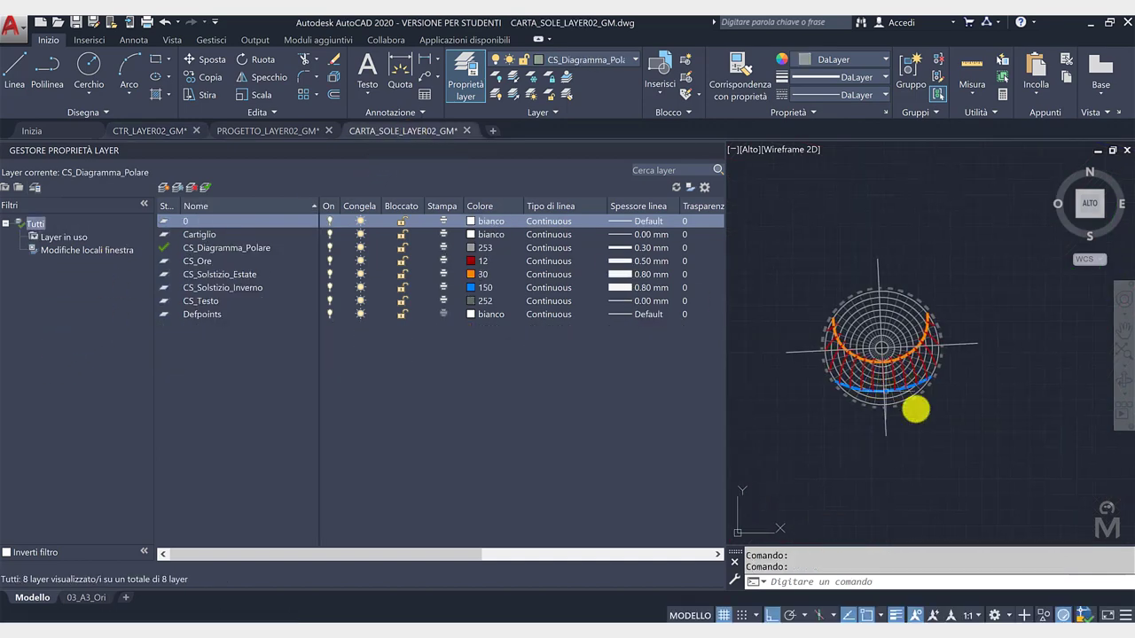
pyautogui.click(994, 458)
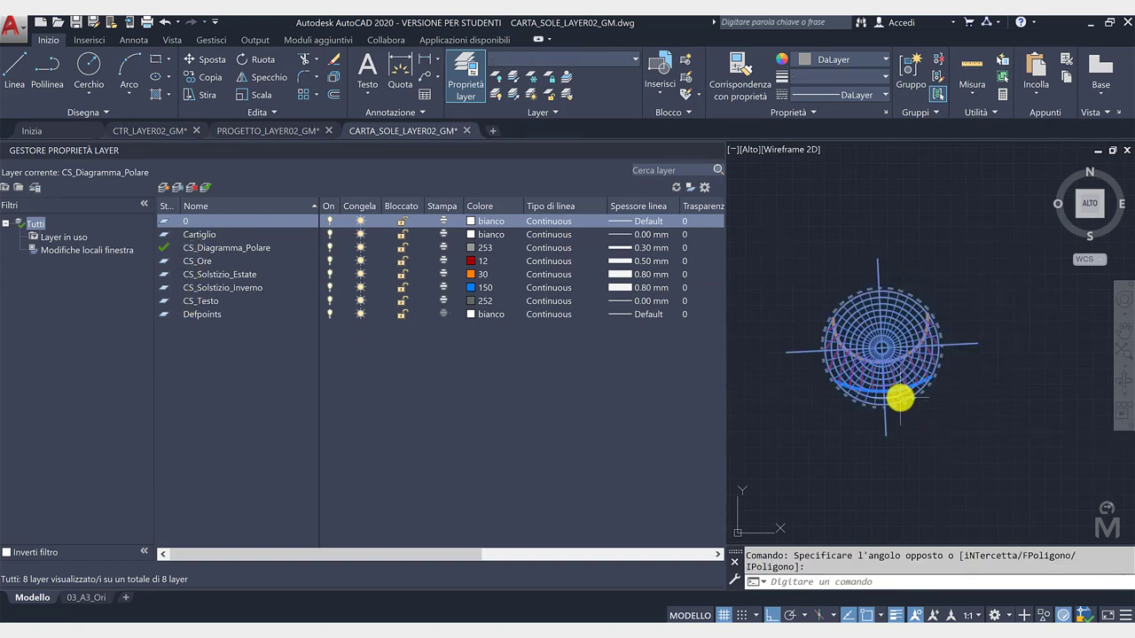
pyautogui.click(165, 131)
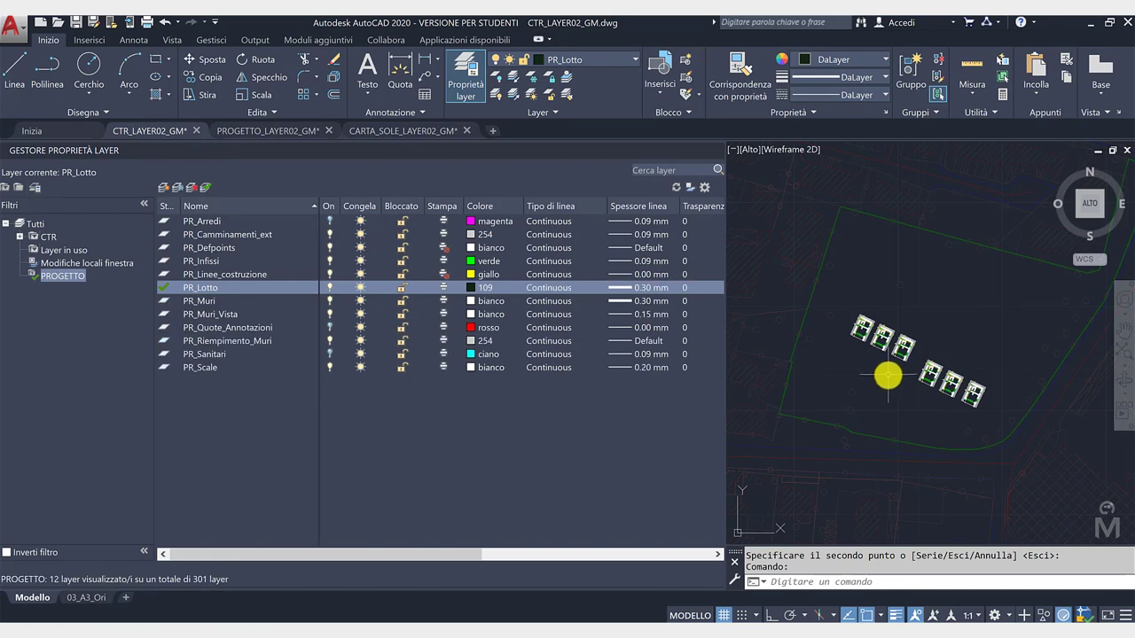
pyautogui.hotkey('ctrl', 'v')
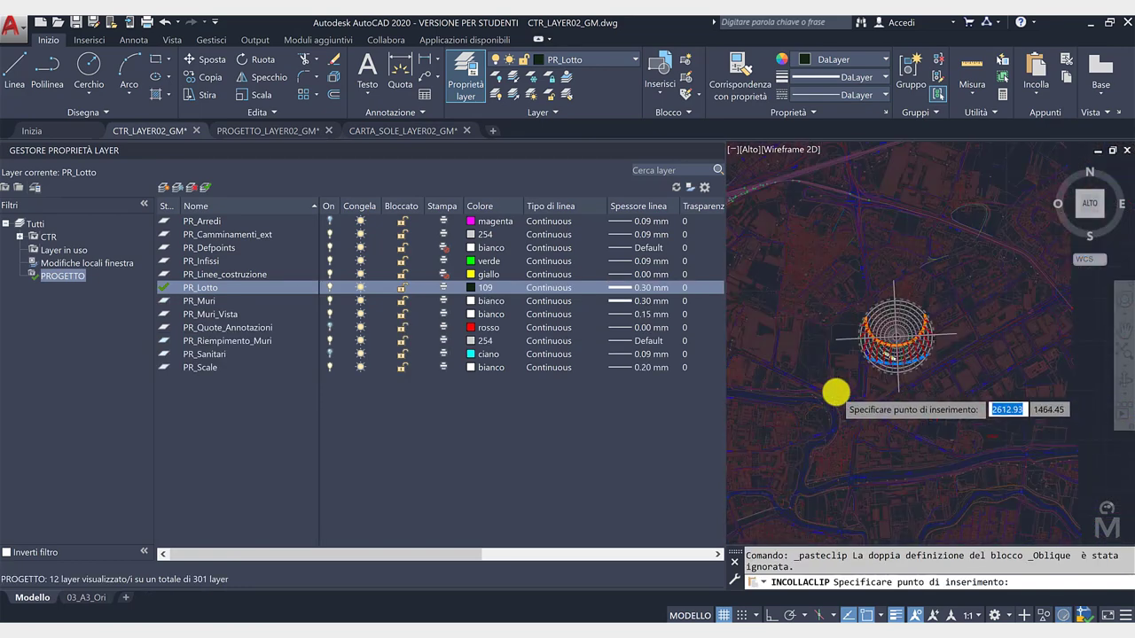
pyautogui.scroll(4, 835, 392)
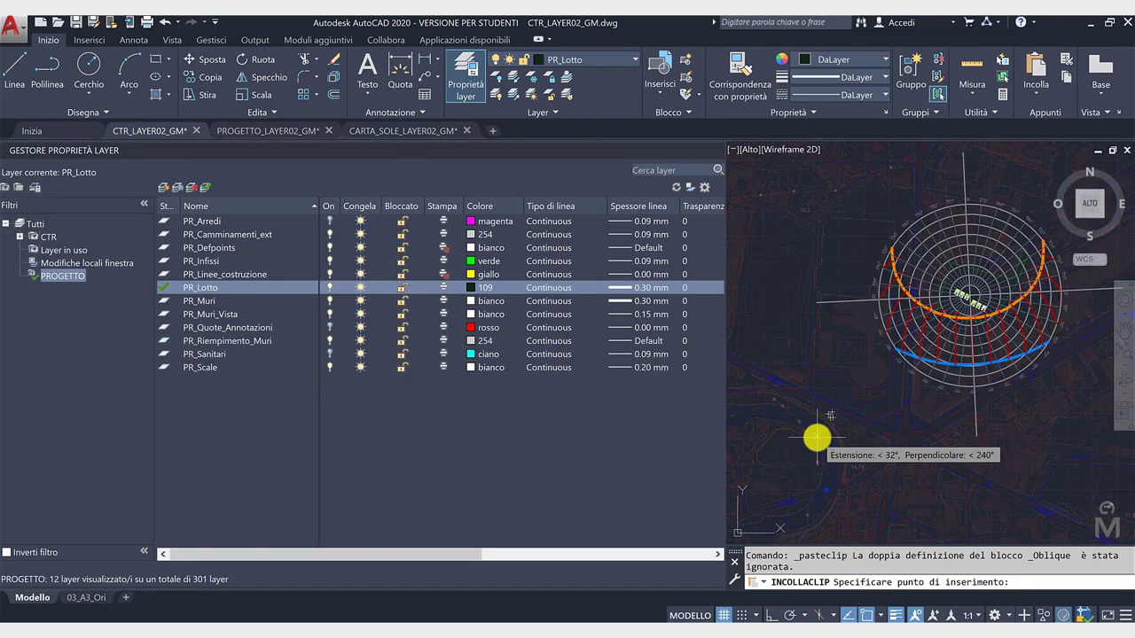
pyautogui.click(816, 436)
pyautogui.scroll(-2, 860, 355)
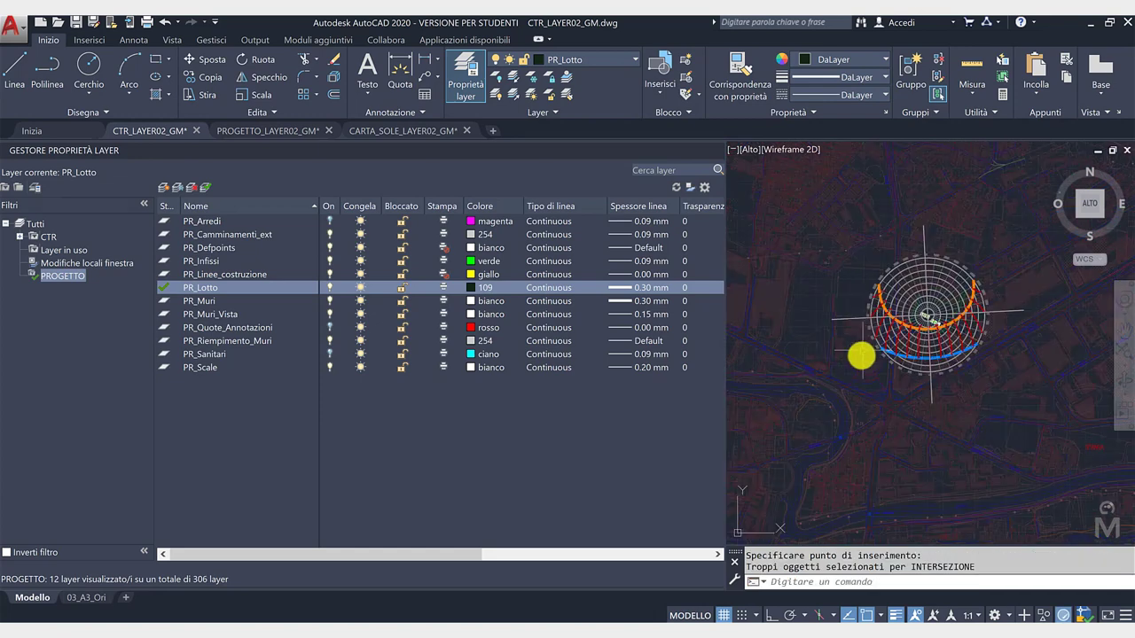
pyautogui.press('Escape')
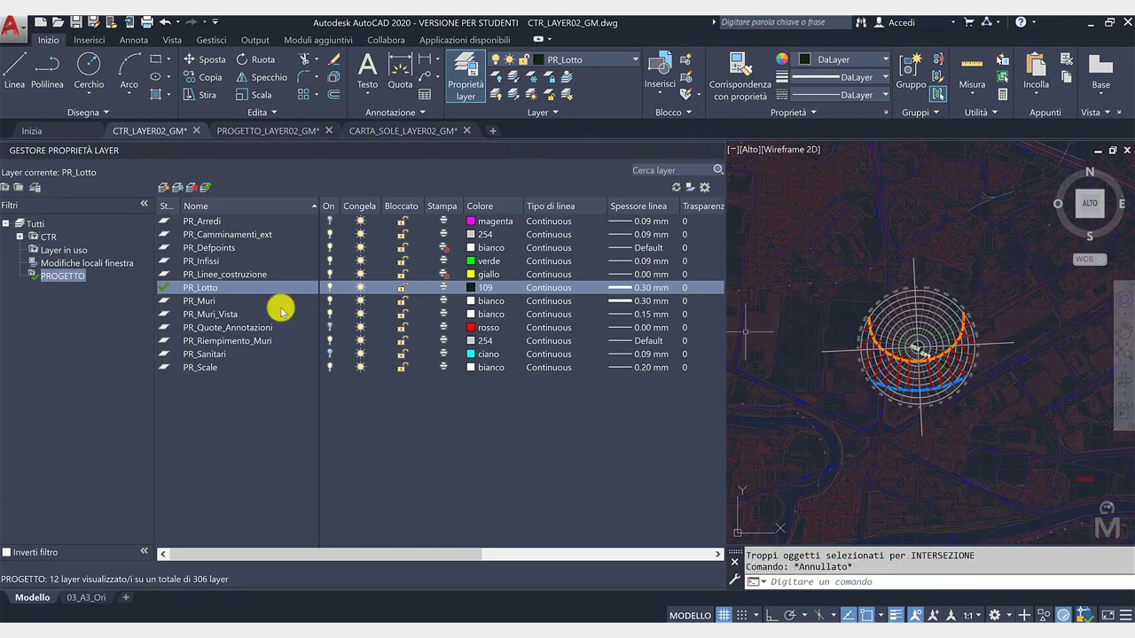
pyautogui.scroll(5, 902, 375)
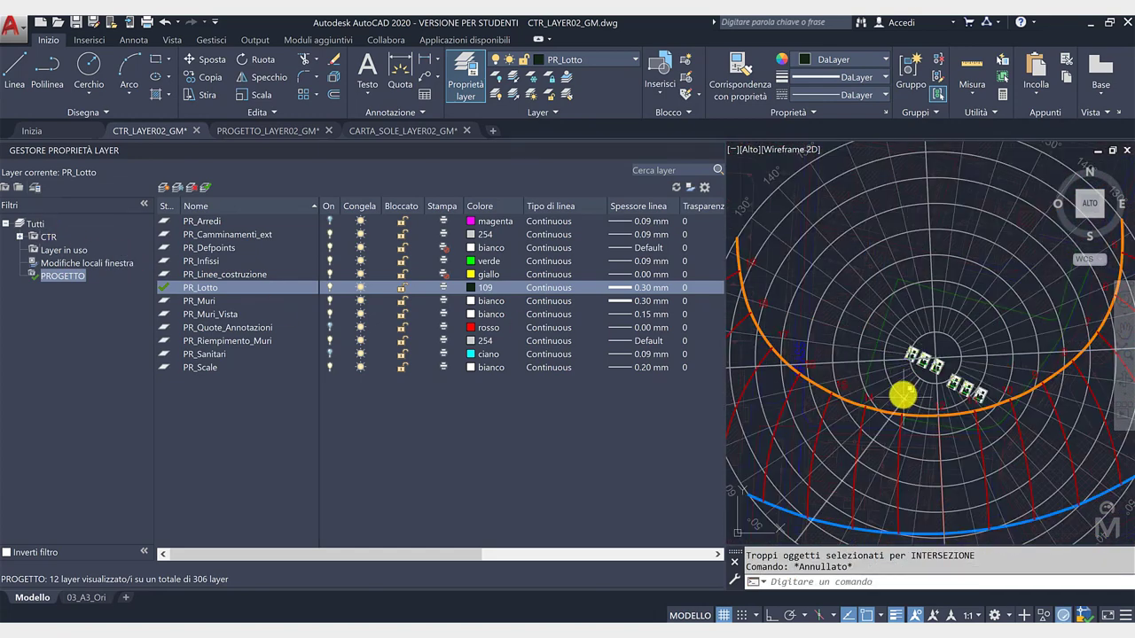
# - Check the current layer and list all layers of the drawing
pyautogui.click(623, 64)
pyautogui.click(626, 62)
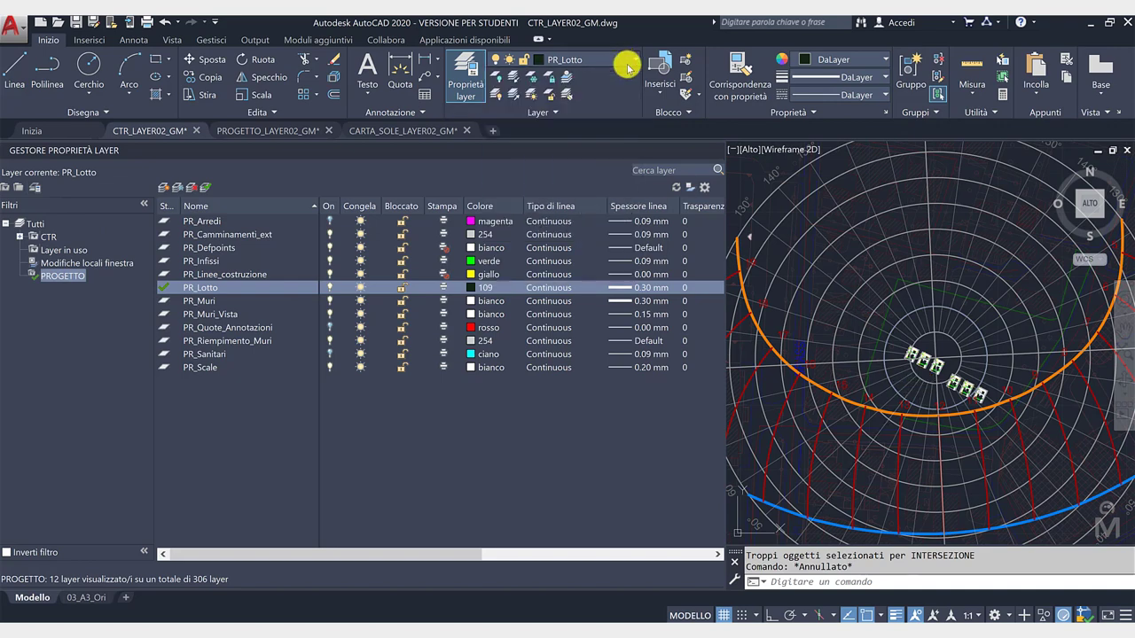
pyautogui.click(35, 223)
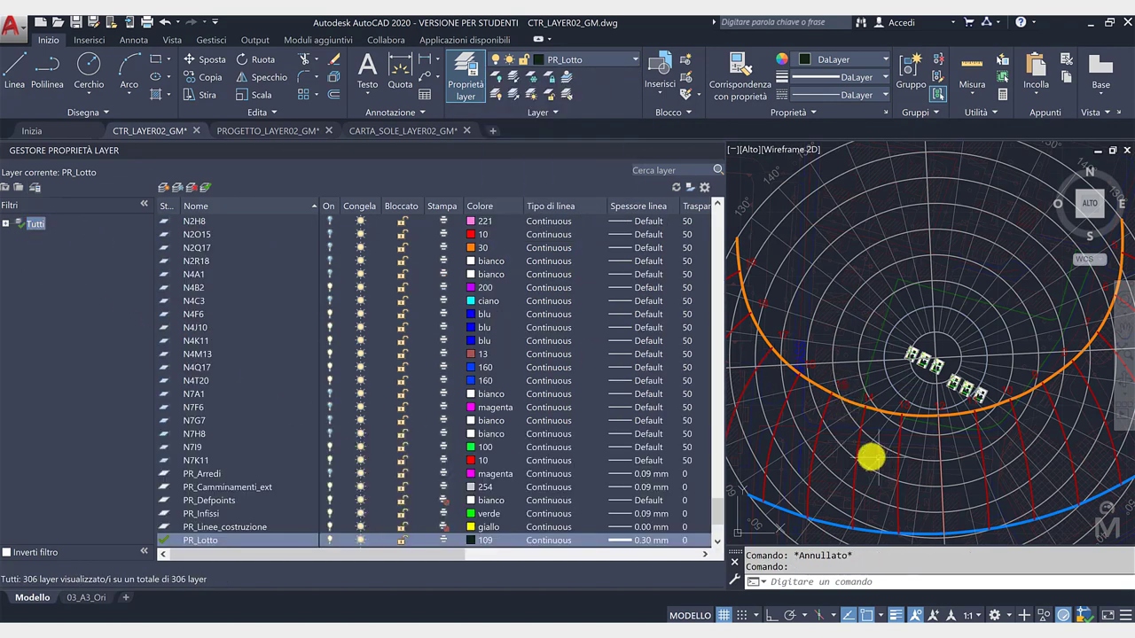
pyautogui.click(865, 404)
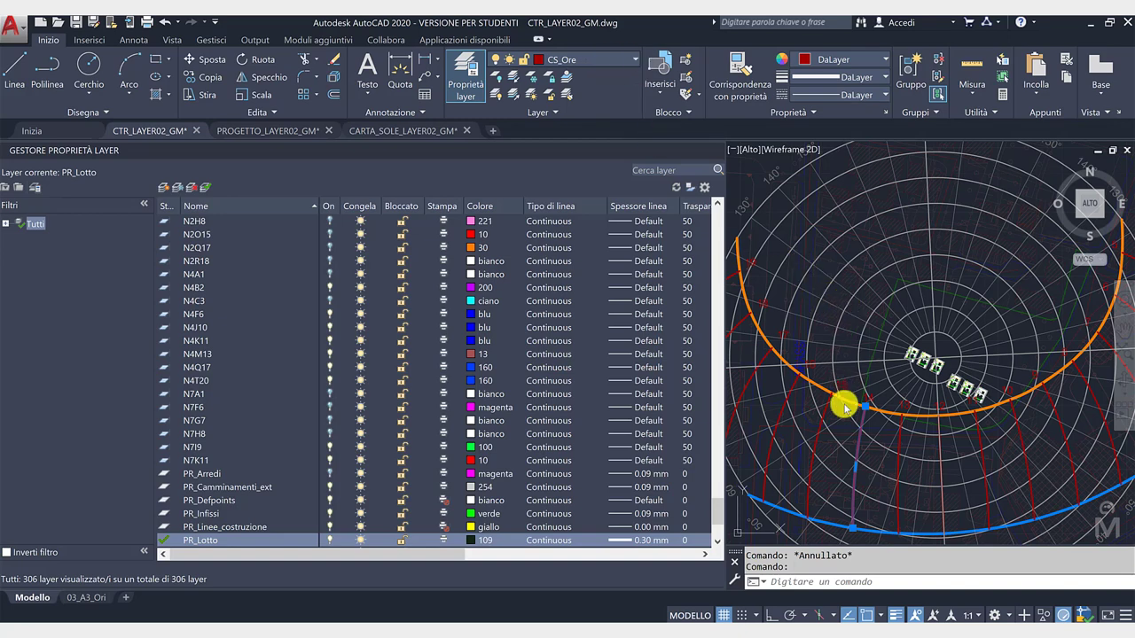
pyautogui.click(851, 527)
pyautogui.press('Escape')
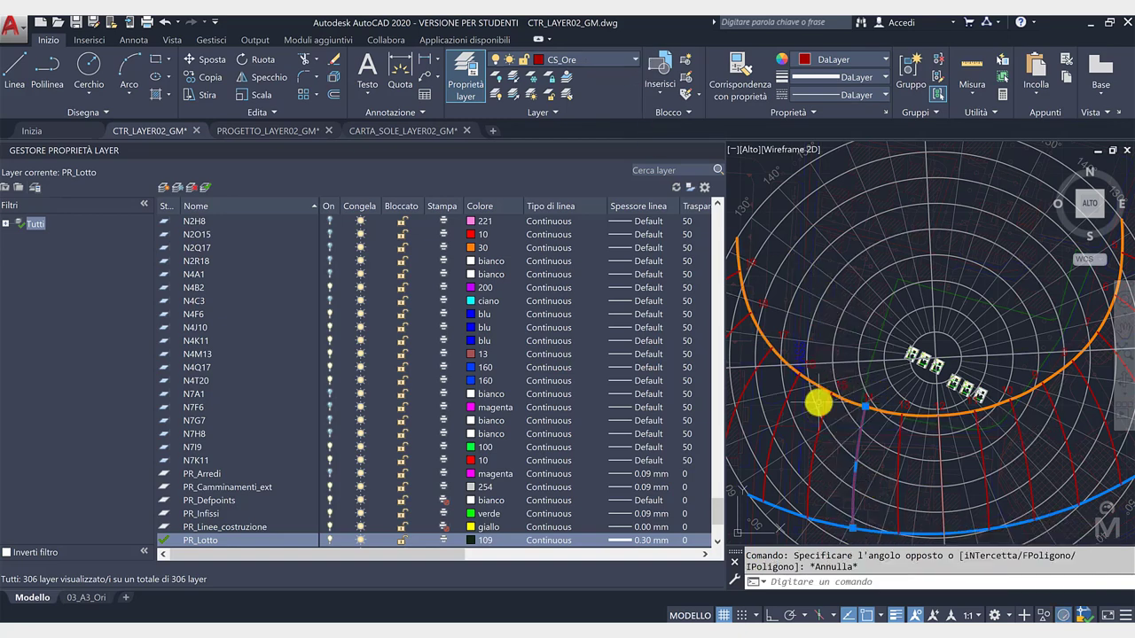
# - Expand the Tutti and CTR filter branches so CTR_OFF appears under CTR
pyautogui.click(617, 68)
pyautogui.click(122, 242)
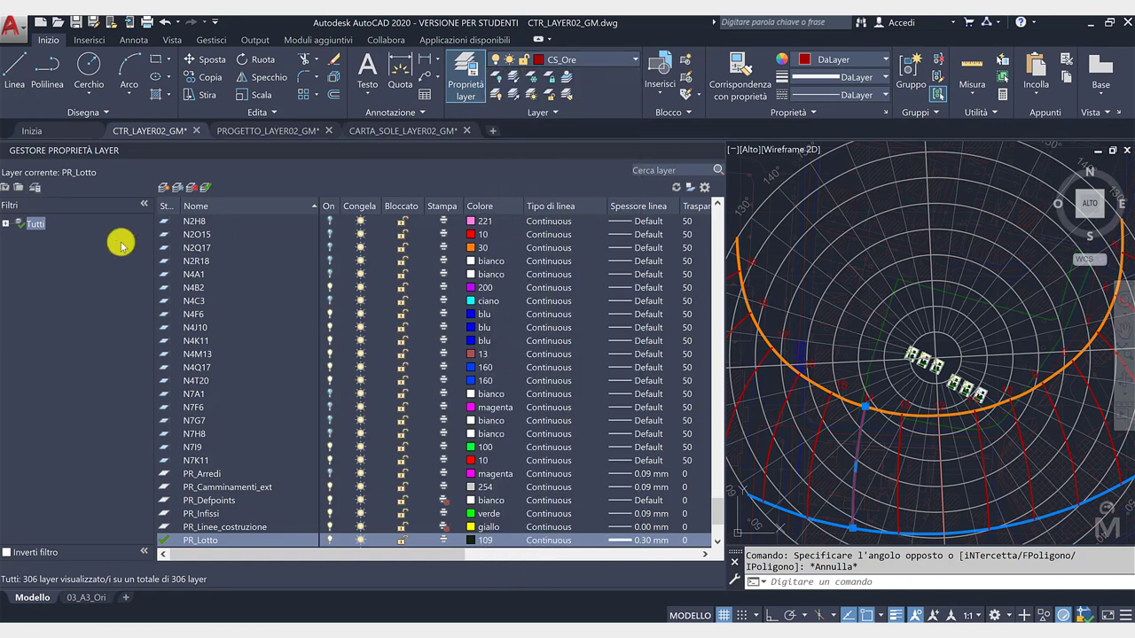
pyautogui.click(7, 225)
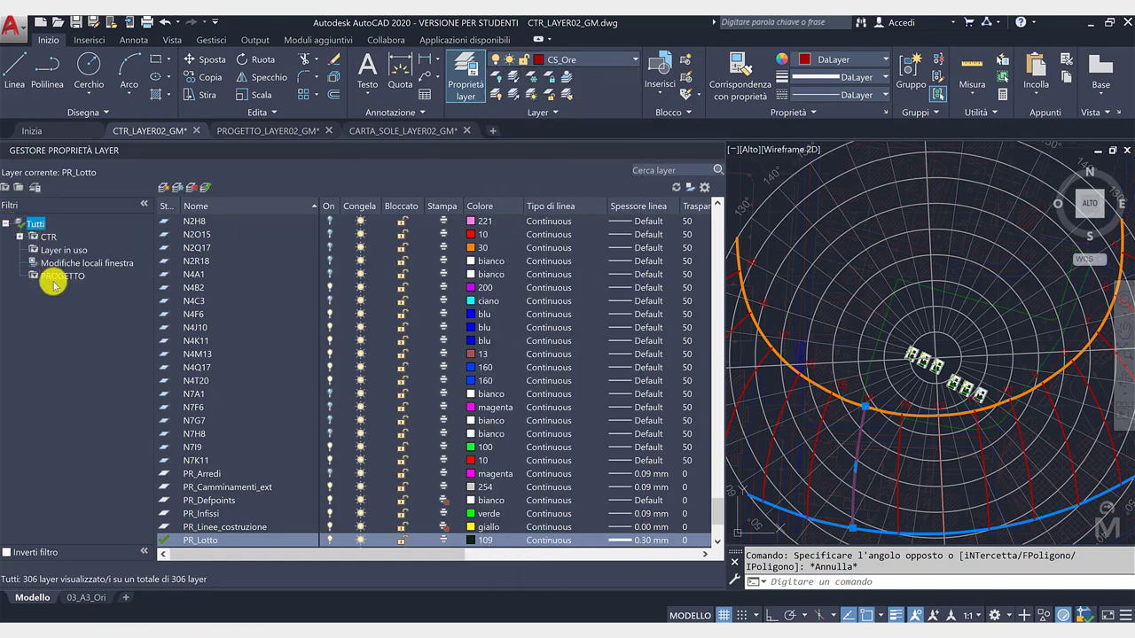
pyautogui.click(20, 236)
# - Create a property layer filter CARTA_SOLE with name rule CS*, listing the five sun-chart layers
pyautogui.click(6, 189)
pyautogui.write('CARTA_SOLE')
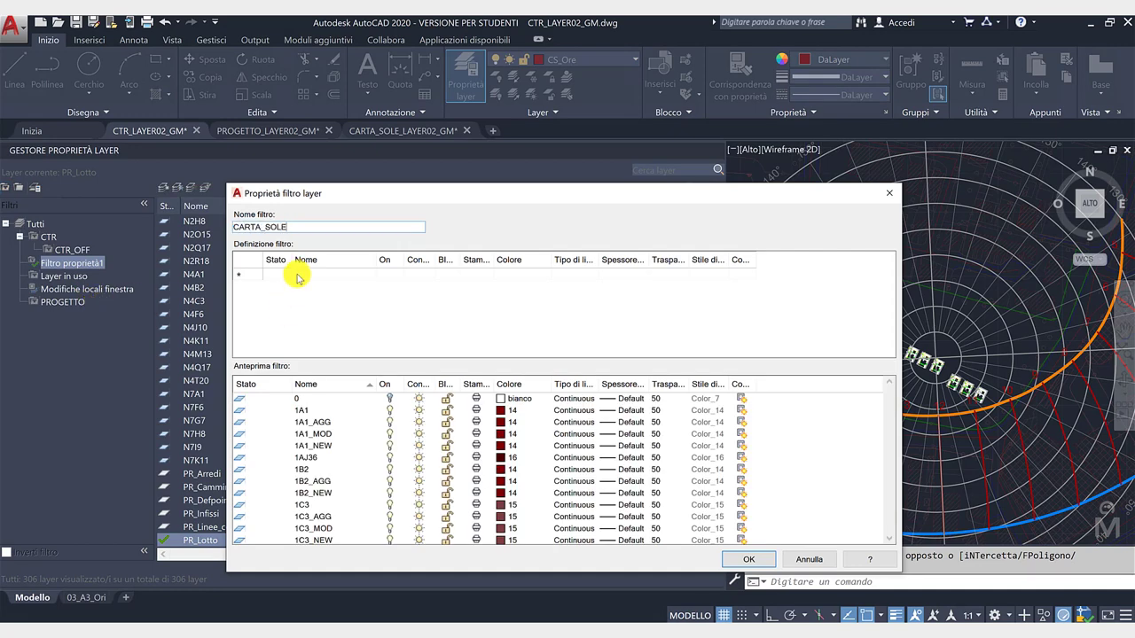
pyautogui.write('CS*')
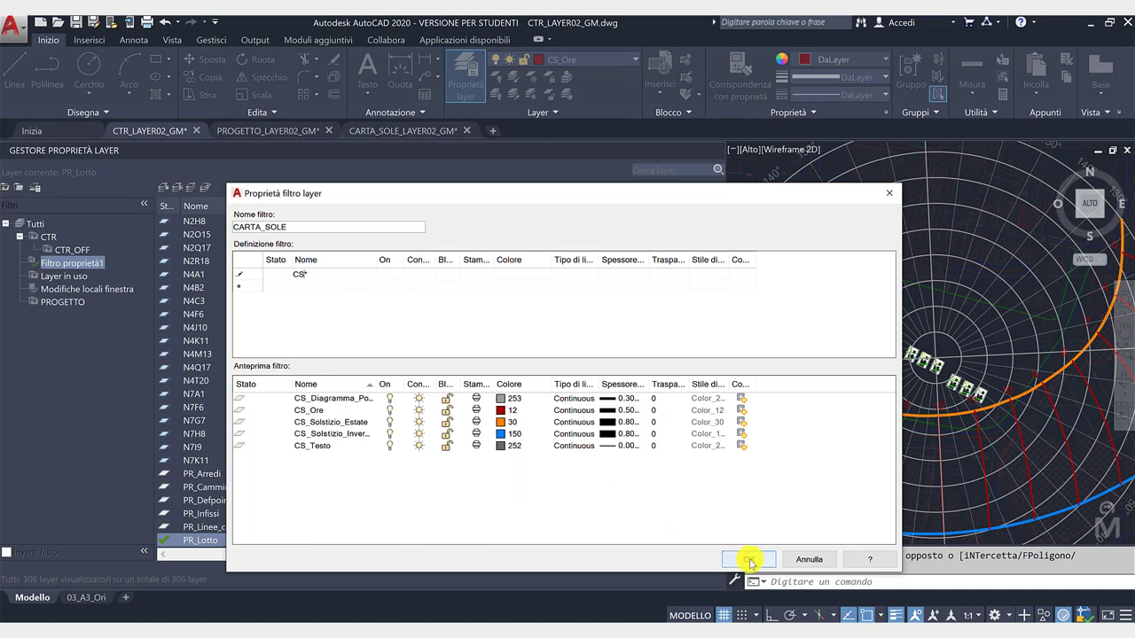
pyautogui.click(749, 560)
pyautogui.click(71, 262)
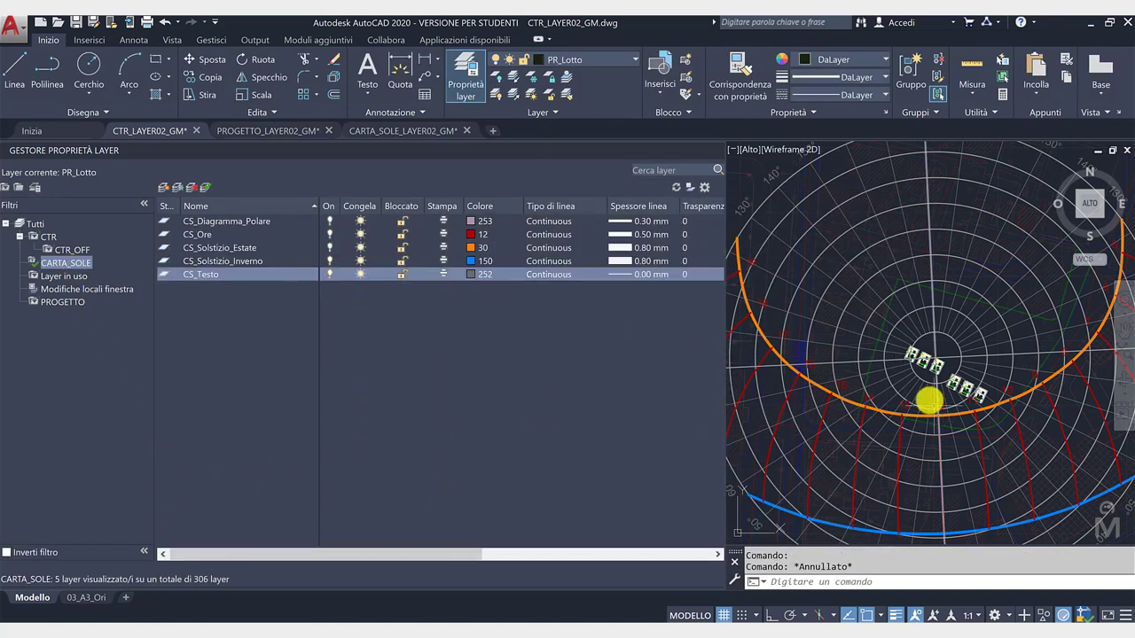
# - Make CS_Diagramma_Polare the current layer and verify it in the layer list
pyautogui.doubleClick(241, 223)
pyautogui.click(634, 60)
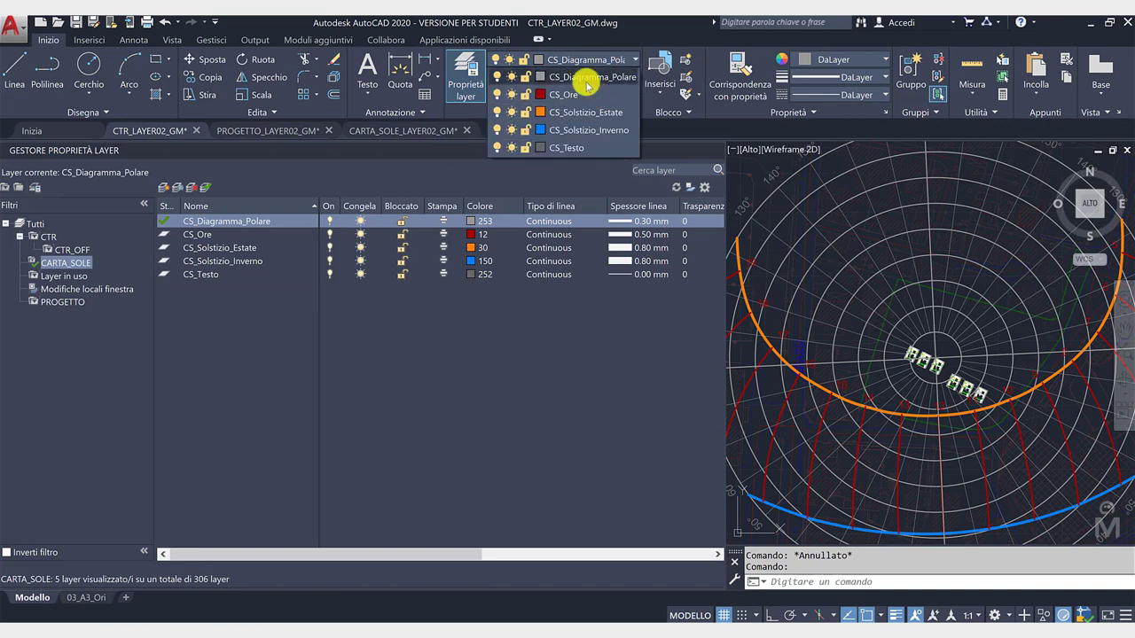
pyautogui.click(482, 347)
pyautogui.scroll(-5, 904, 354)
pyautogui.scroll(-3, 926, 335)
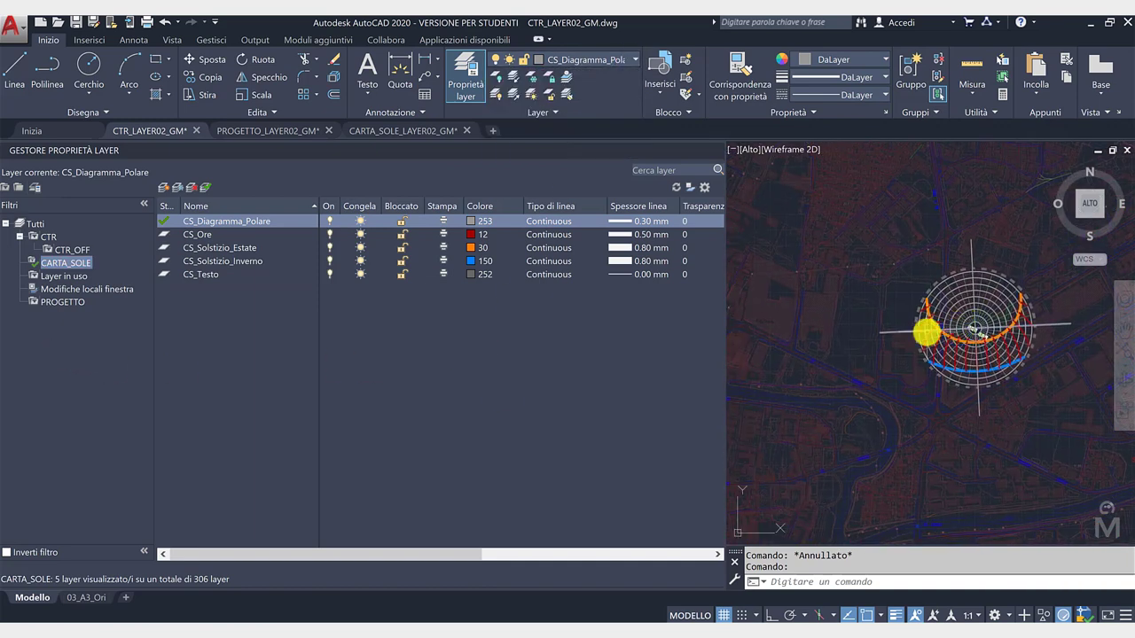
pyautogui.scroll(-2, 927, 333)
pyautogui.scroll(-1, 975, 337)
pyautogui.scroll(-1, 980, 341)
pyautogui.scroll(-1, 967, 354)
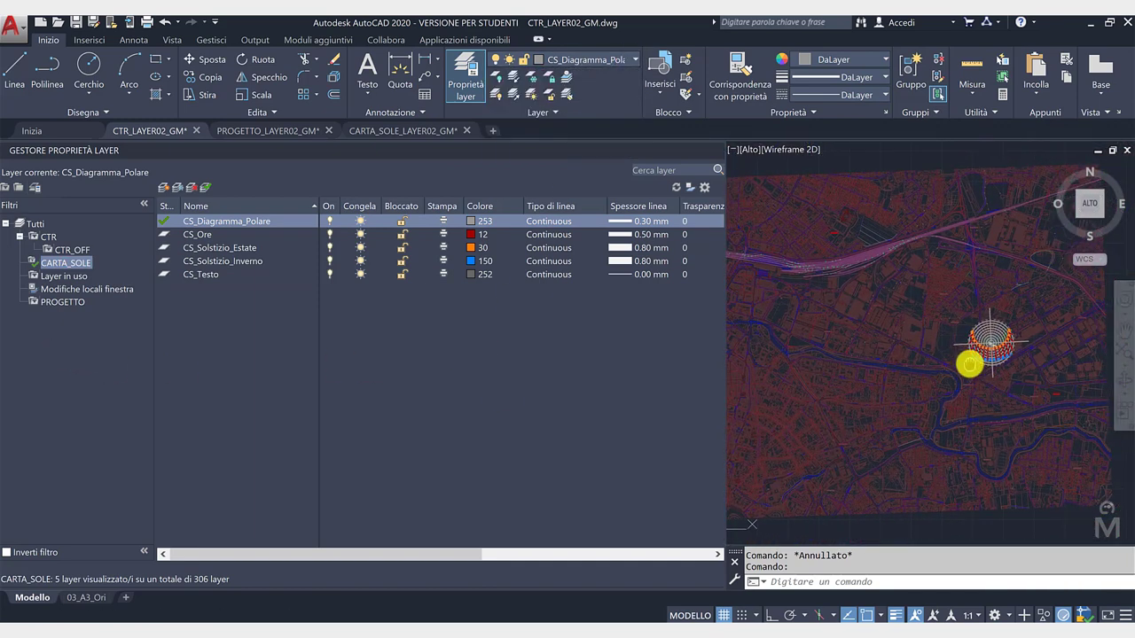
pyautogui.scroll(2, 975, 359)
pyautogui.scroll(3, 921, 355)
pyautogui.scroll(1, 895, 353)
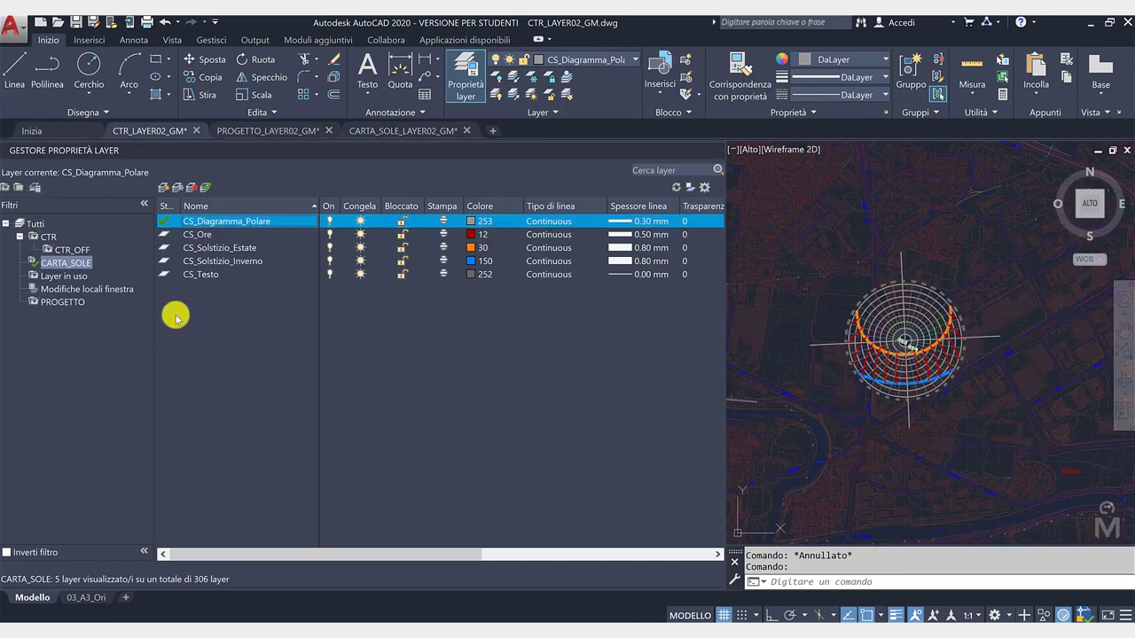
# - Create group filter GRUPPO_01 and drag CTR layers 1A1_NEW, 1AJ36, 1B2 and 1B2_AGG into it
pyautogui.click(19, 189)
pyautogui.write('GRUPPO_01')
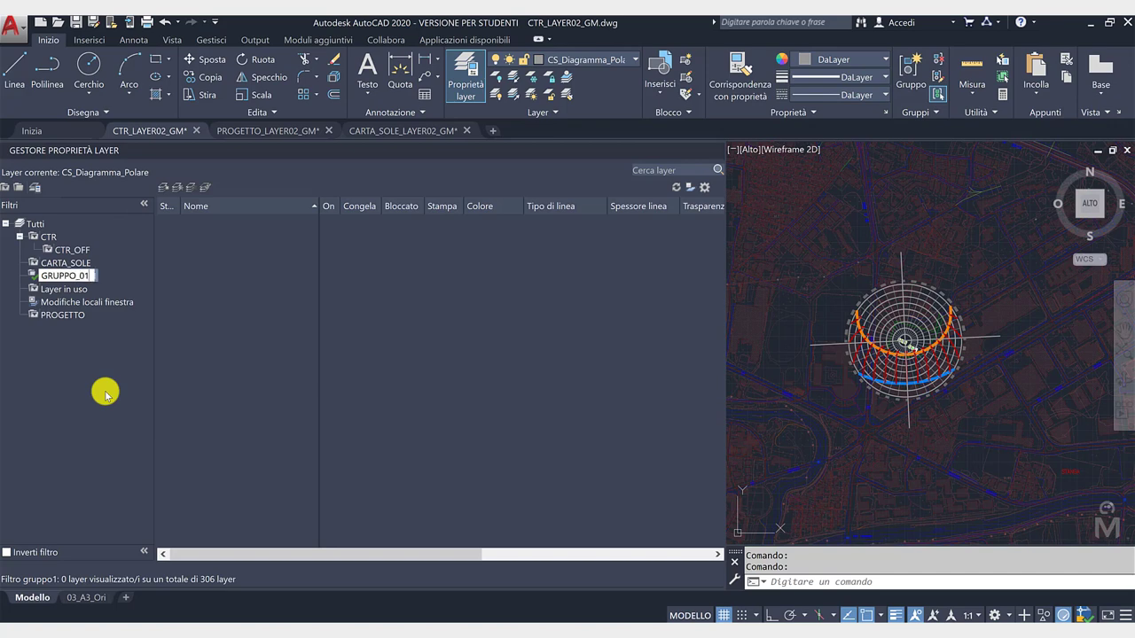
pyautogui.press('Return')
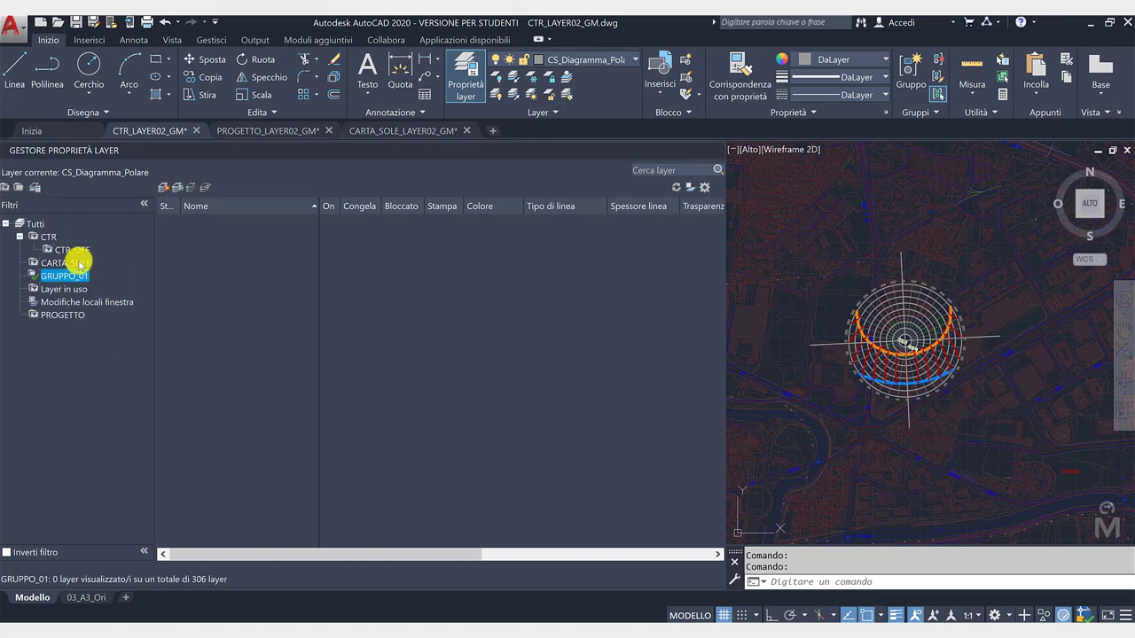
pyautogui.click(46, 238)
pyautogui.click(203, 274)
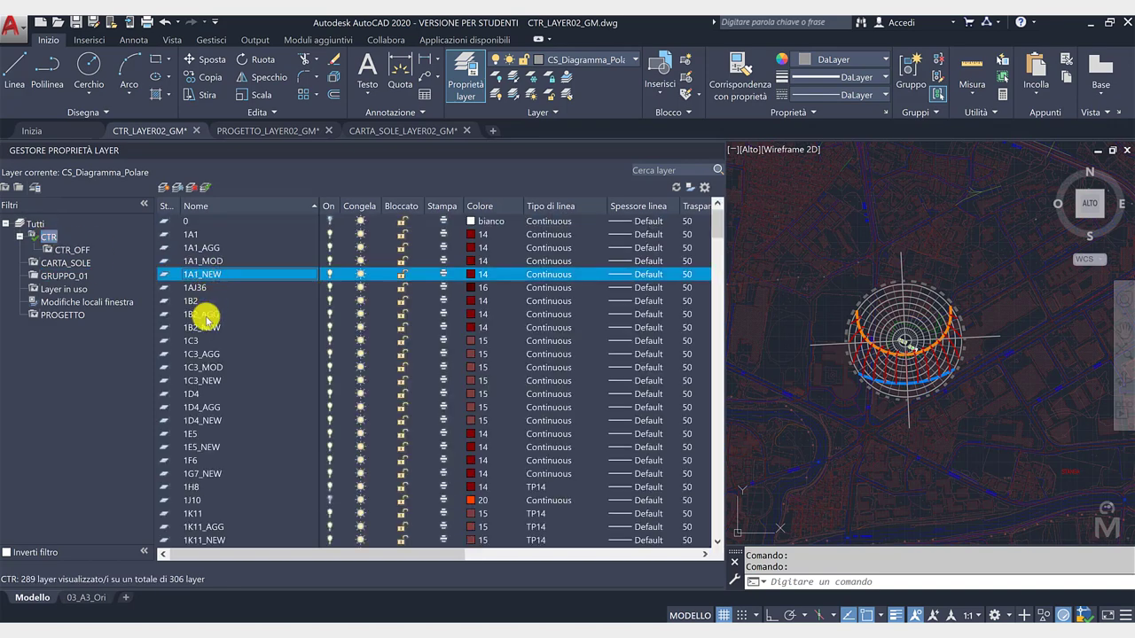
pyautogui.keyDown('shift'); pyautogui.click(203, 314); pyautogui.keyUp('shift')
pyautogui.moveTo(217, 289); pyautogui.dragTo(67, 278)
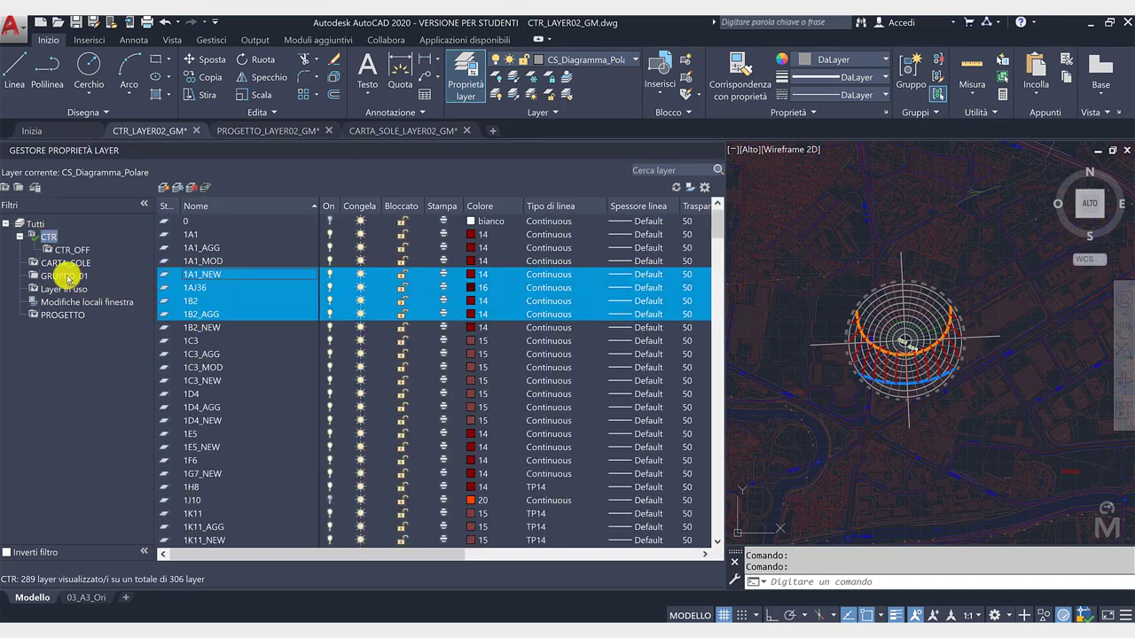
pyautogui.click(66, 276)
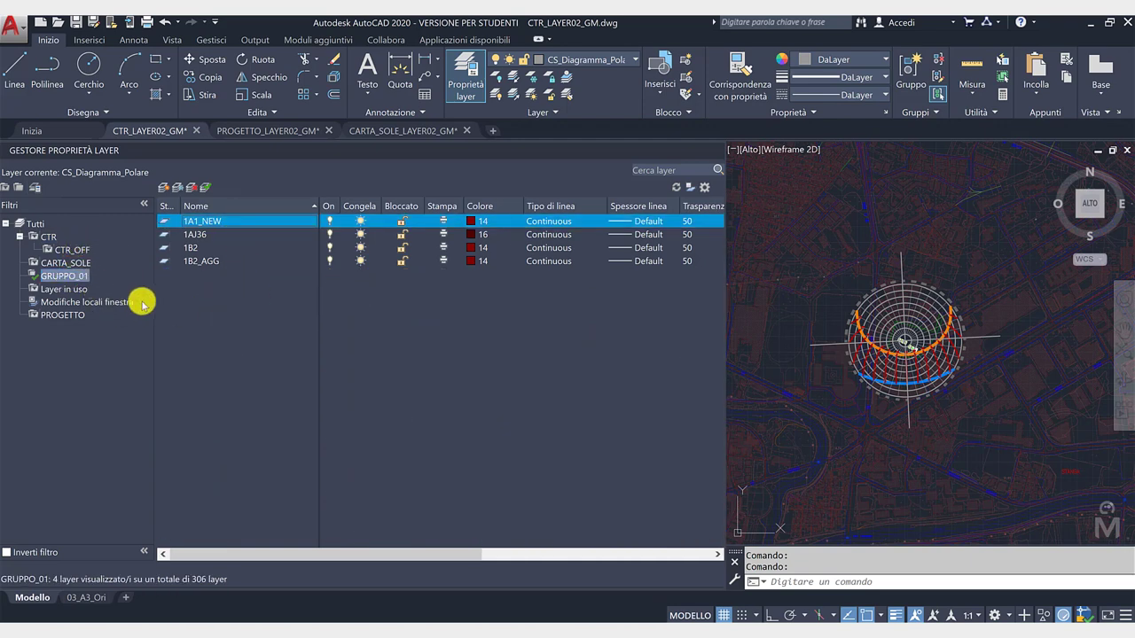
# - Create the layer Verde_Pubblico inside GRUPPO_01, bringing the group to 5 layers
pyautogui.click(163, 187)
pyautogui.write('Verde_Pubblico')
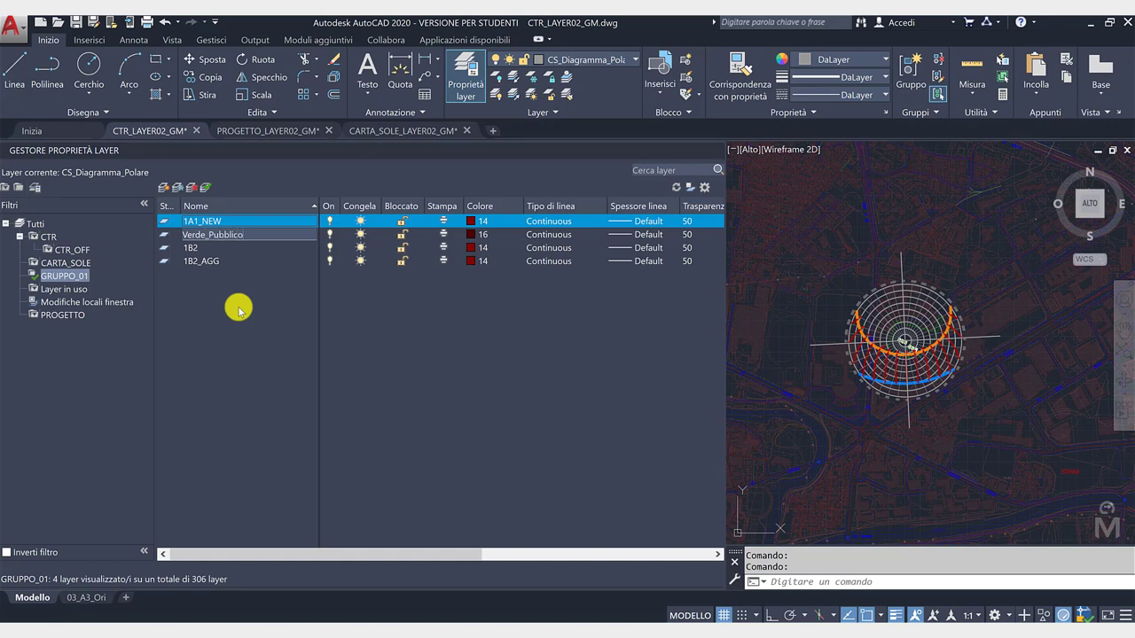
pyautogui.press('Return')
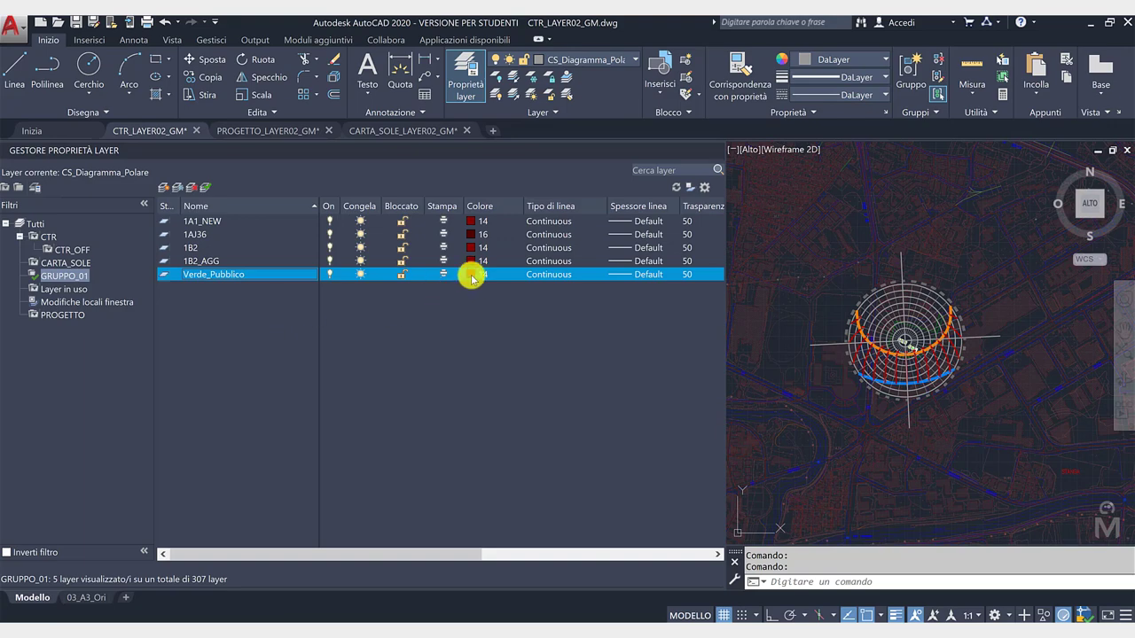
# - Save the layer state STAMPA with the description 'Layer impostati per la stampa'
pyautogui.doubleClick(84, 252)
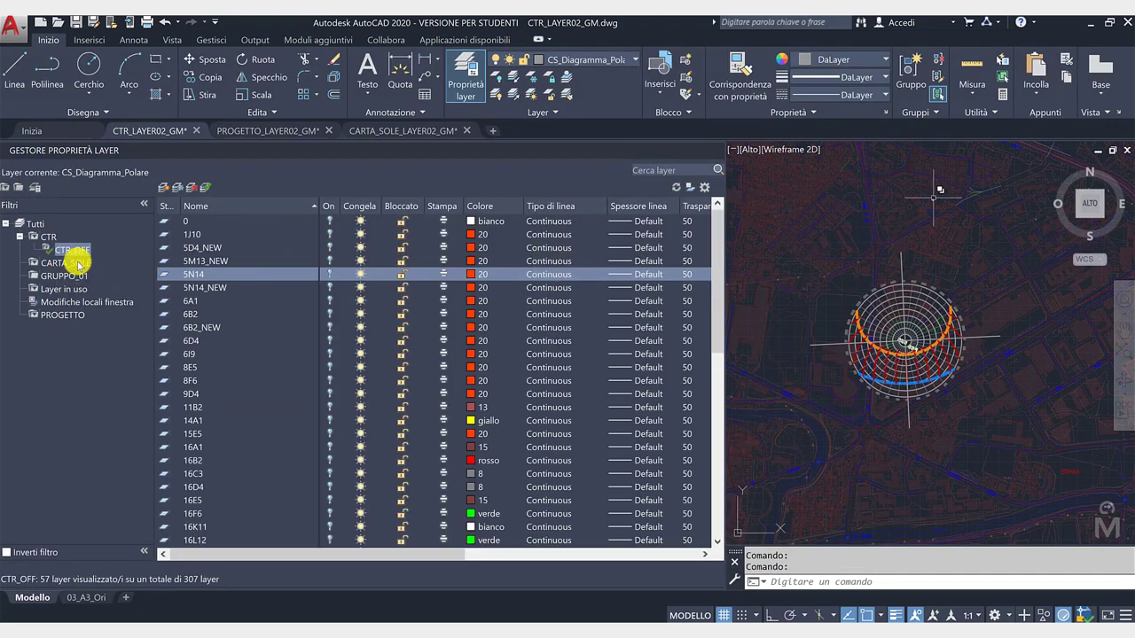
pyautogui.click(76, 263)
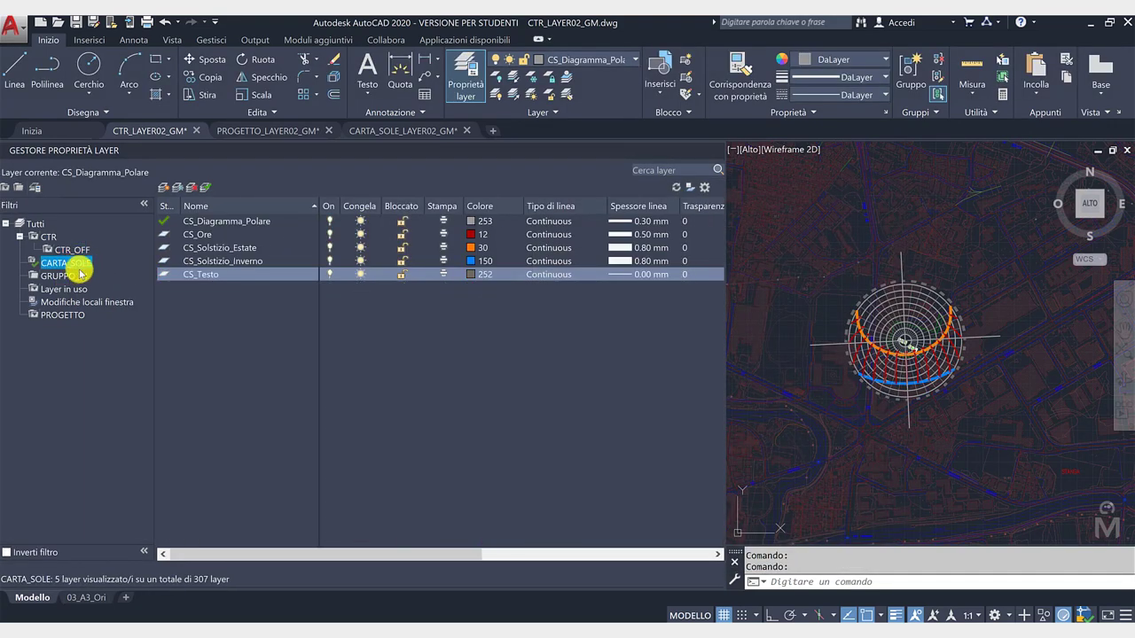
pyautogui.click(33, 189)
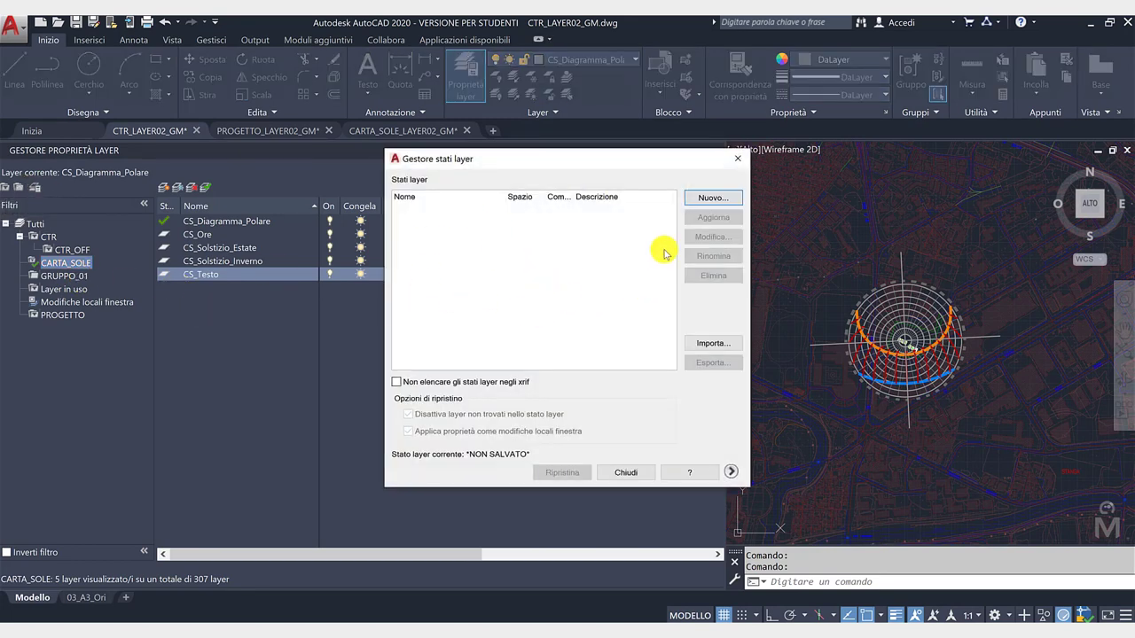
pyautogui.click(711, 197)
pyautogui.write('STAMPA')
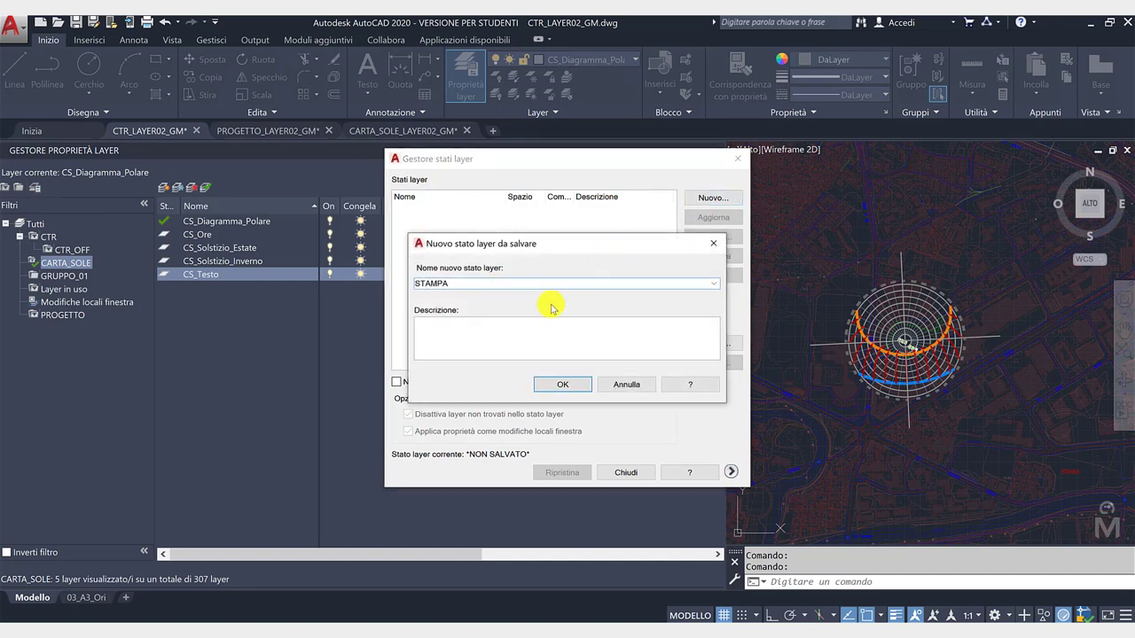
pyautogui.click(532, 325)
pyautogui.write('Layer impostati per la stampa')
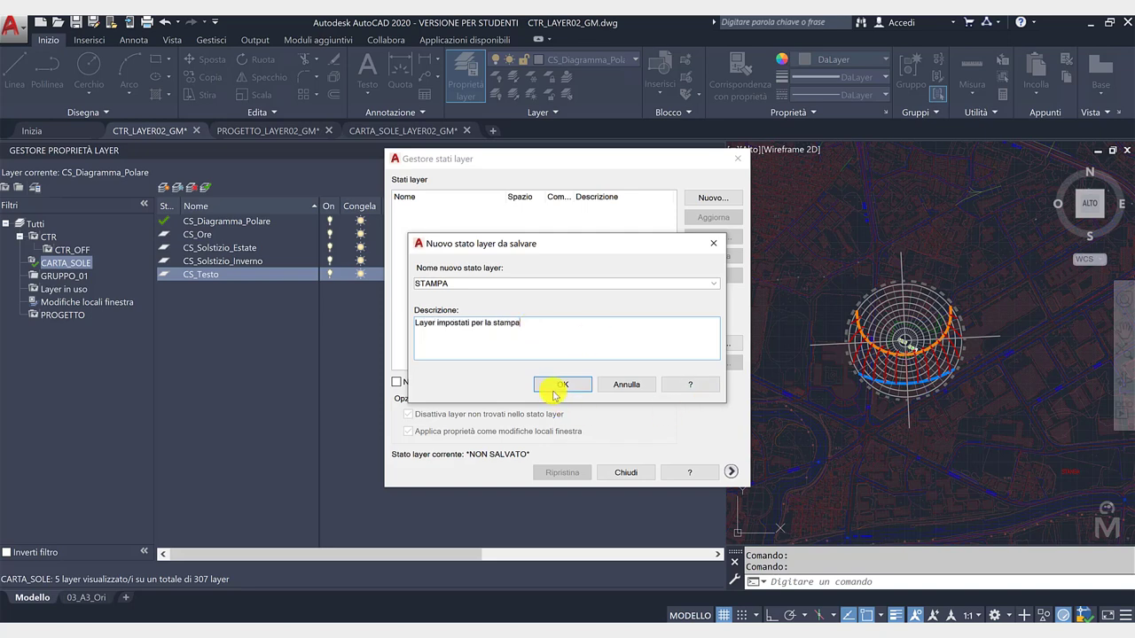
pyautogui.click(553, 393)
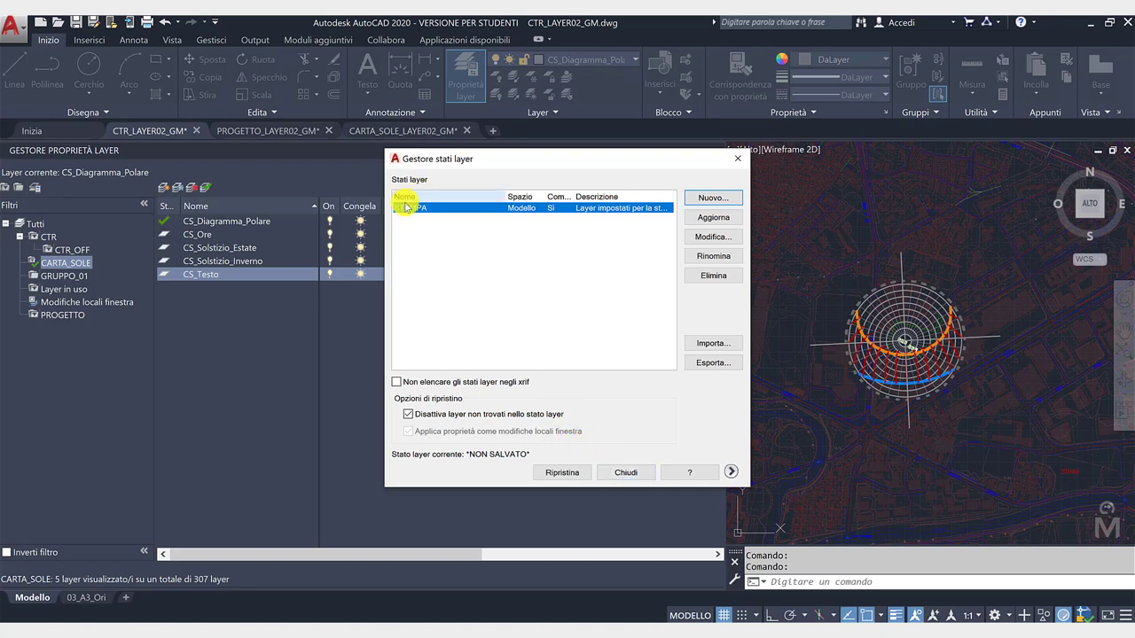
pyautogui.click(625, 474)
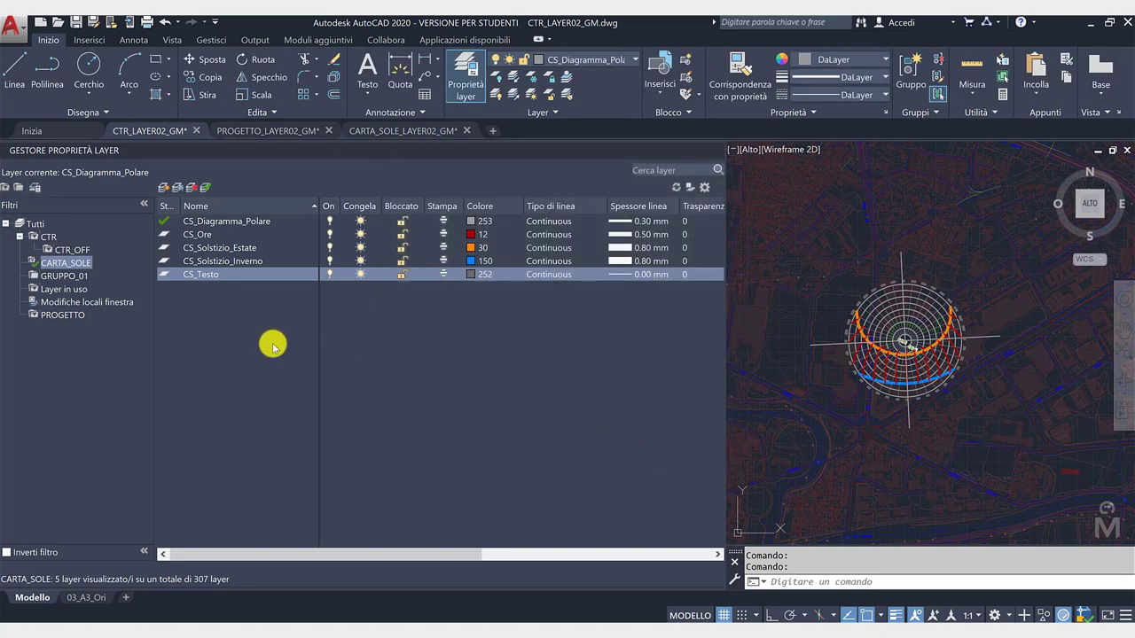
# - Apply a layer option from the CTR_OFF filter's context menu
pyautogui.click(71, 249)
pyautogui.rightClick(72, 250)
pyautogui.click(248, 255)
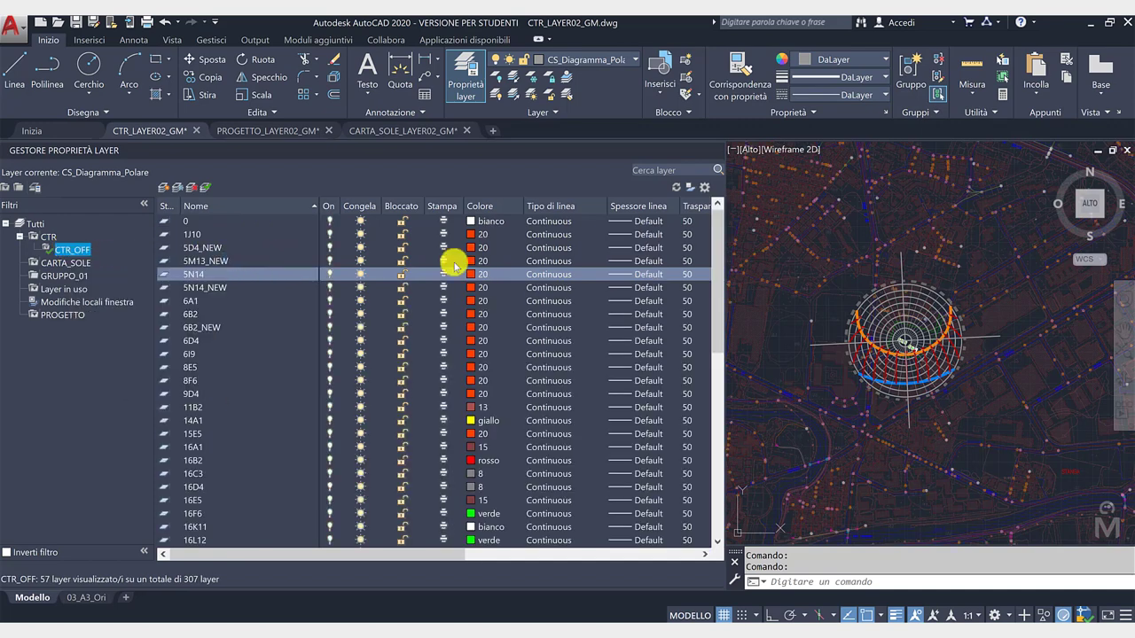
pyautogui.scroll(-5, 793, 322)
pyautogui.scroll(-3, 853, 328)
pyautogui.scroll(4, 853, 328)
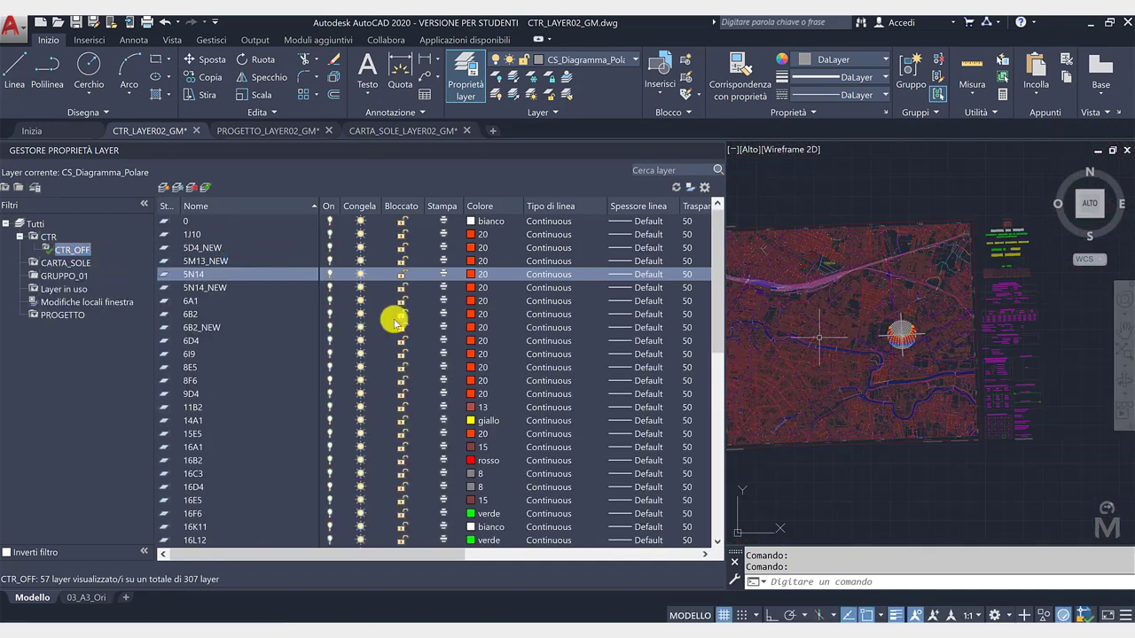
# - Turn off all CARTA_SOLE sun-chart layers via the filter's context menu
pyautogui.click(66, 263)
pyautogui.rightClick(70, 266)
pyautogui.moveTo(124, 273)
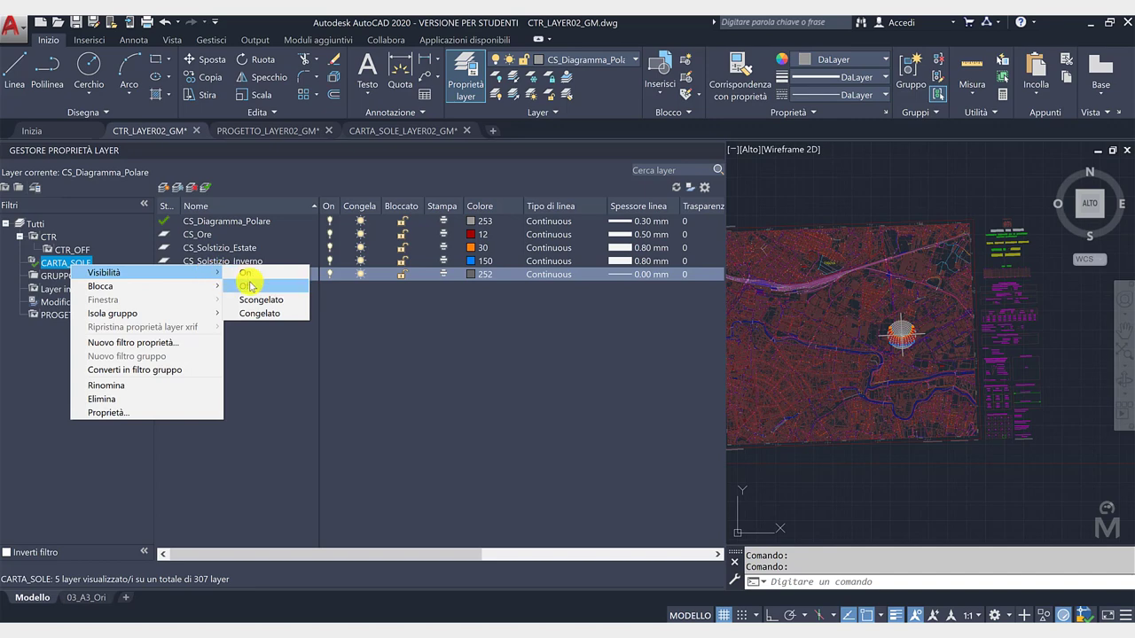
pyautogui.click(282, 286)
pyautogui.click(66, 289)
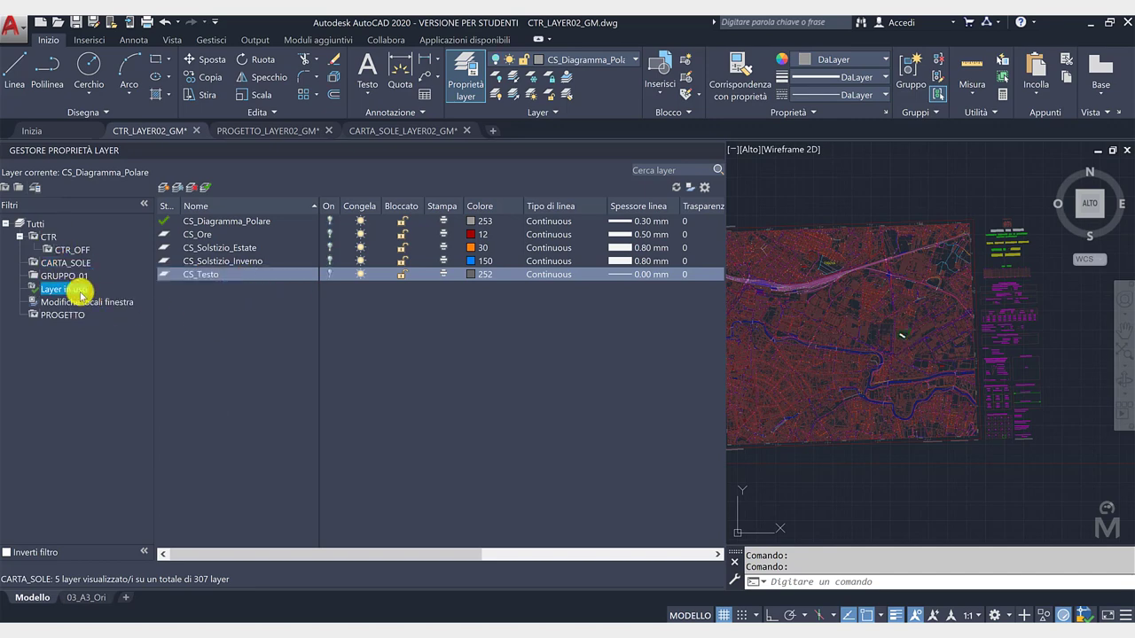
# - Freeze all PROGETTO filter layers
pyautogui.click(66, 314)
pyautogui.rightClick(66, 315)
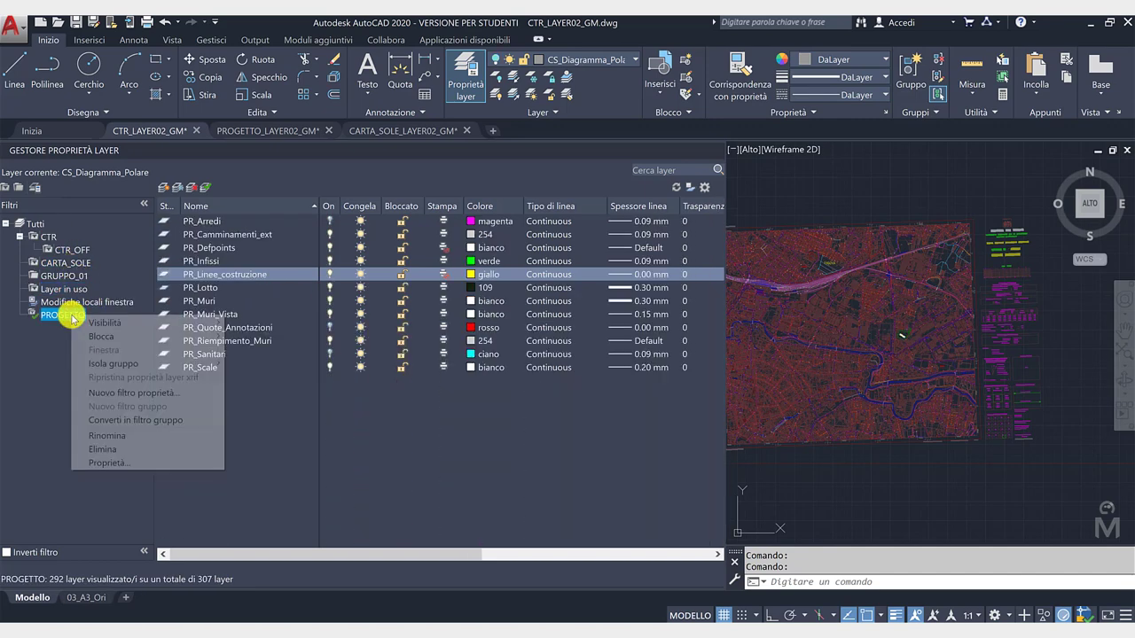
pyautogui.click(257, 364)
pyautogui.scroll(2, 874, 354)
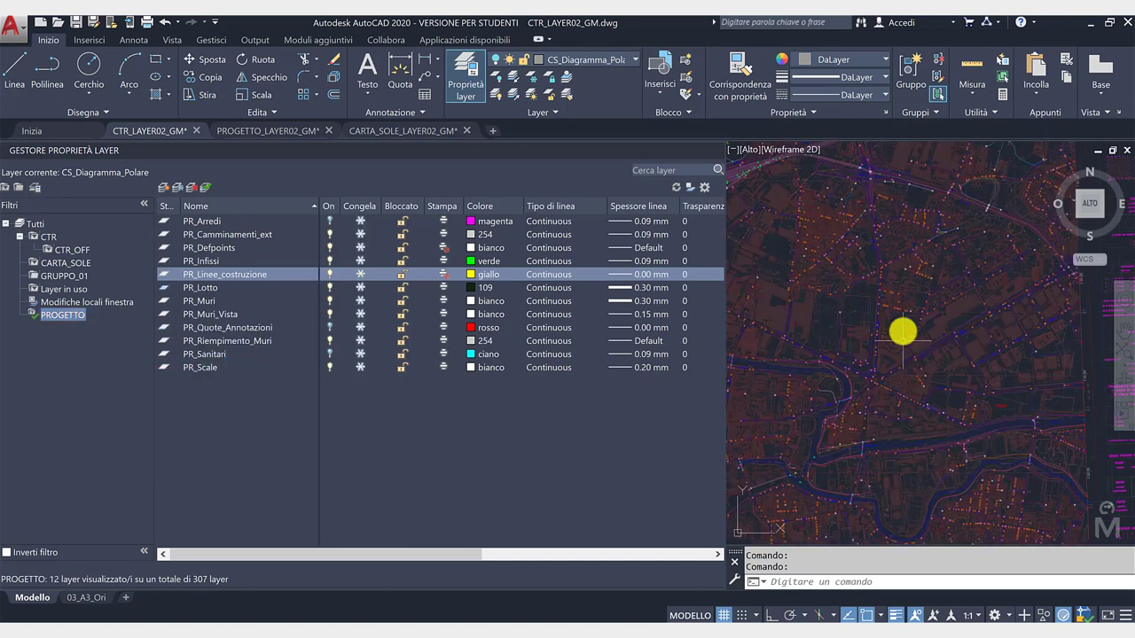
pyautogui.scroll(2, 904, 329)
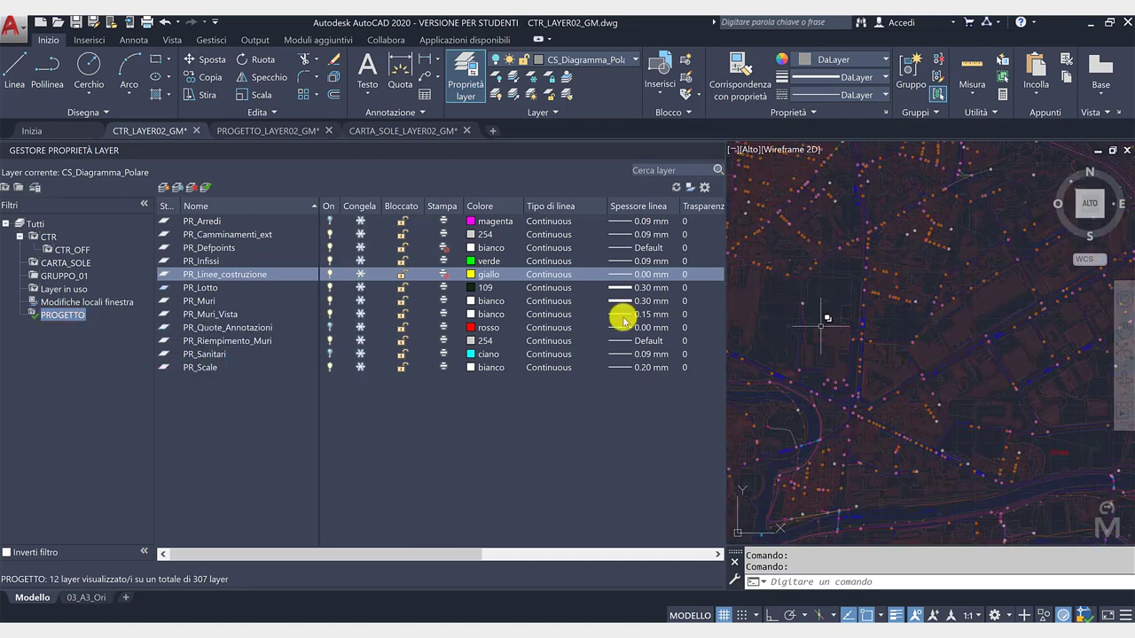
# - Restore the STAMPA layer state, thawing the 12 PR_ project layers again
pyautogui.click(34, 190)
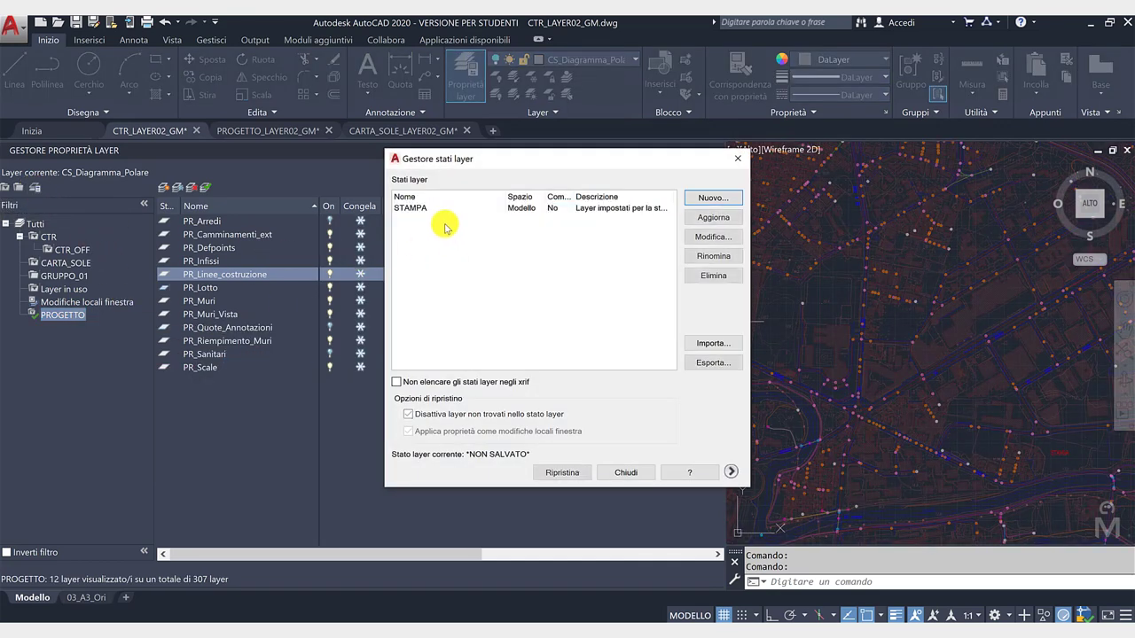
pyautogui.click(575, 476)
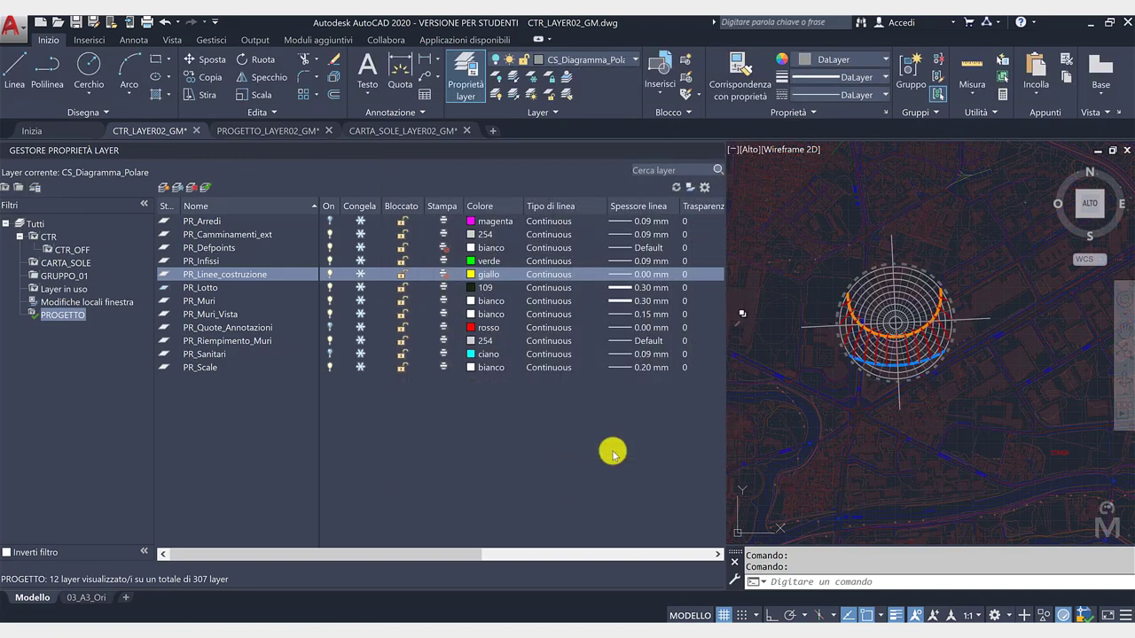
pyautogui.scroll(-2, 937, 383)
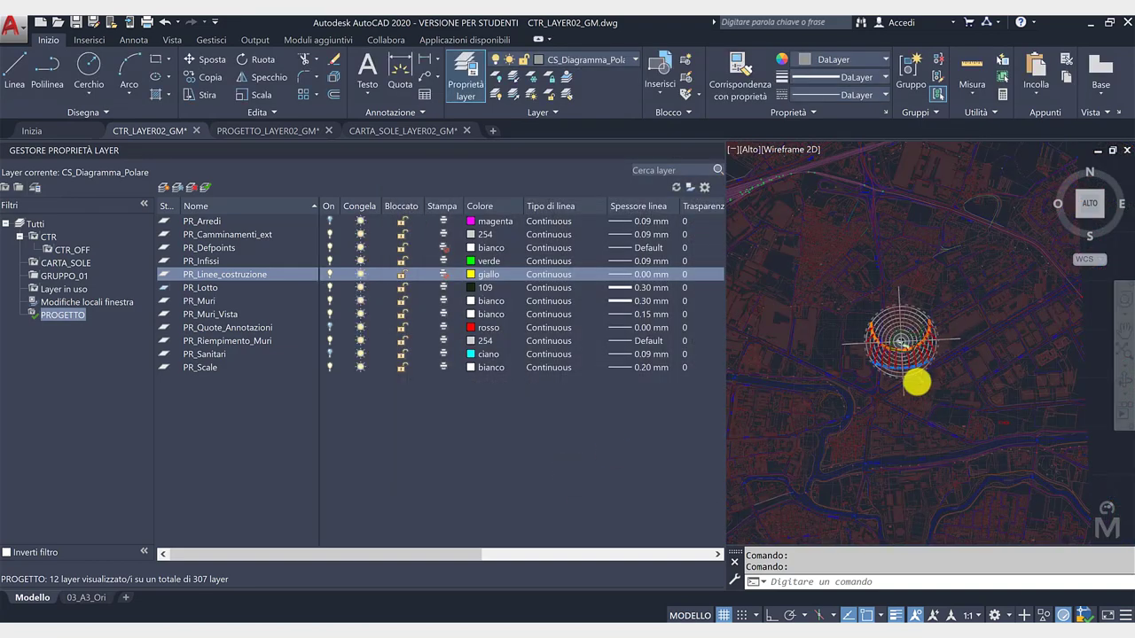
pyautogui.scroll(-2, 922, 380)
pyautogui.scroll(-2, 904, 375)
pyautogui.scroll(2, 913, 377)
pyautogui.scroll(2, 922, 390)
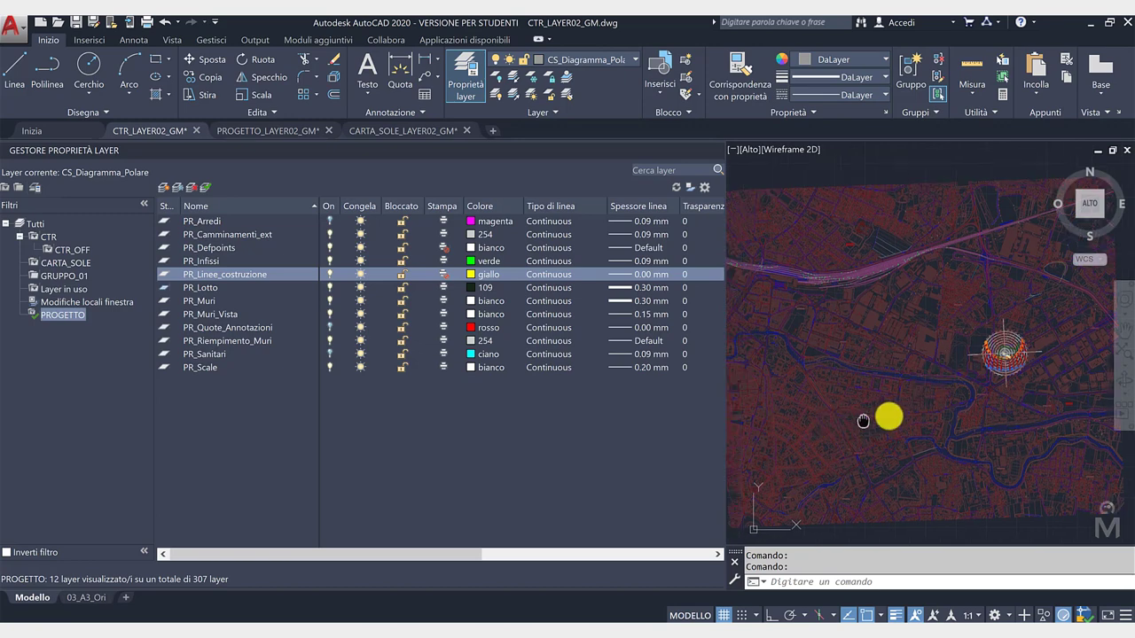
pyautogui.scroll(2, 878, 421)
pyautogui.scroll(2, 851, 428)
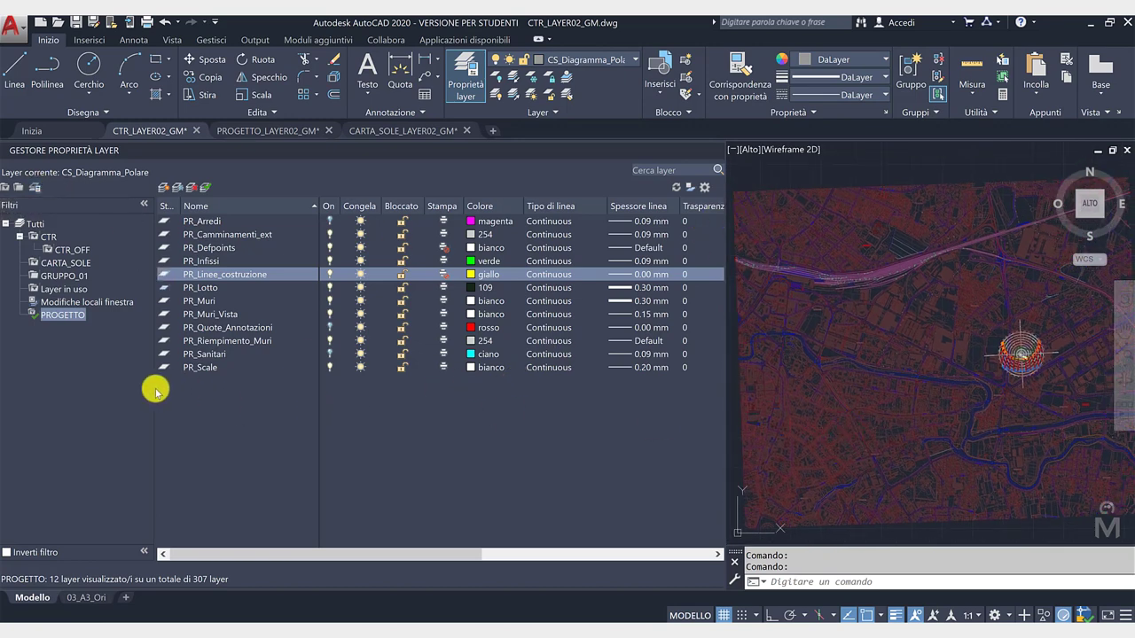
# - On the 03_A3_Ori layout, close Layer Properties and shift the map down inside the viewport
pyautogui.click(96, 599)
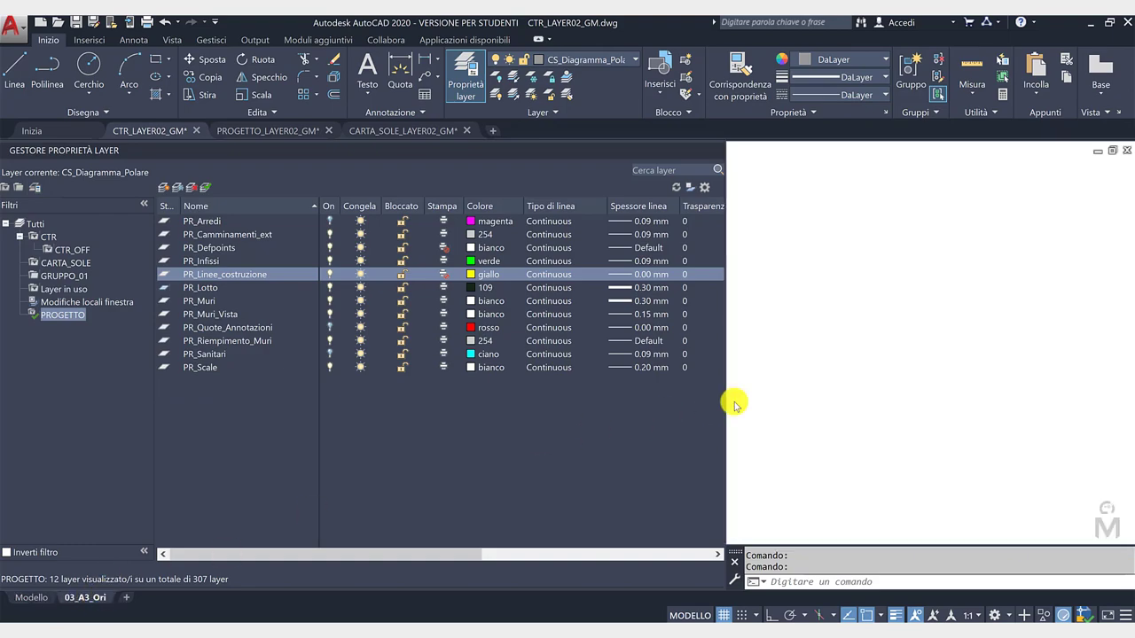
pyautogui.click(716, 150)
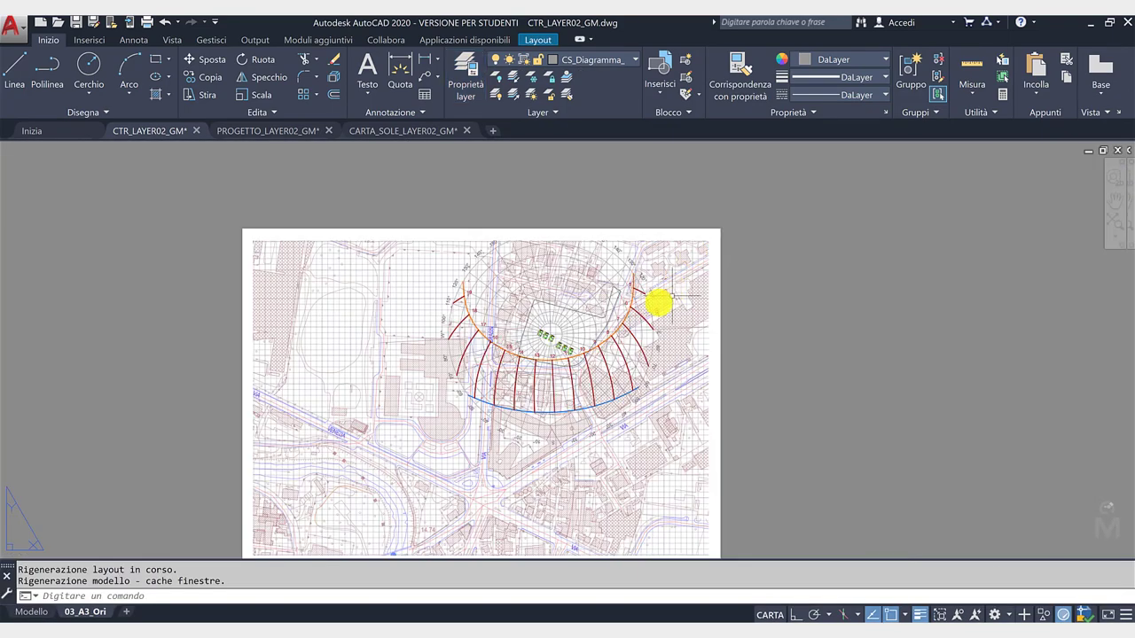
pyautogui.moveTo(586, 406); pyautogui.dragTo(596, 359, button='middle')
pyautogui.doubleClick(588, 412)
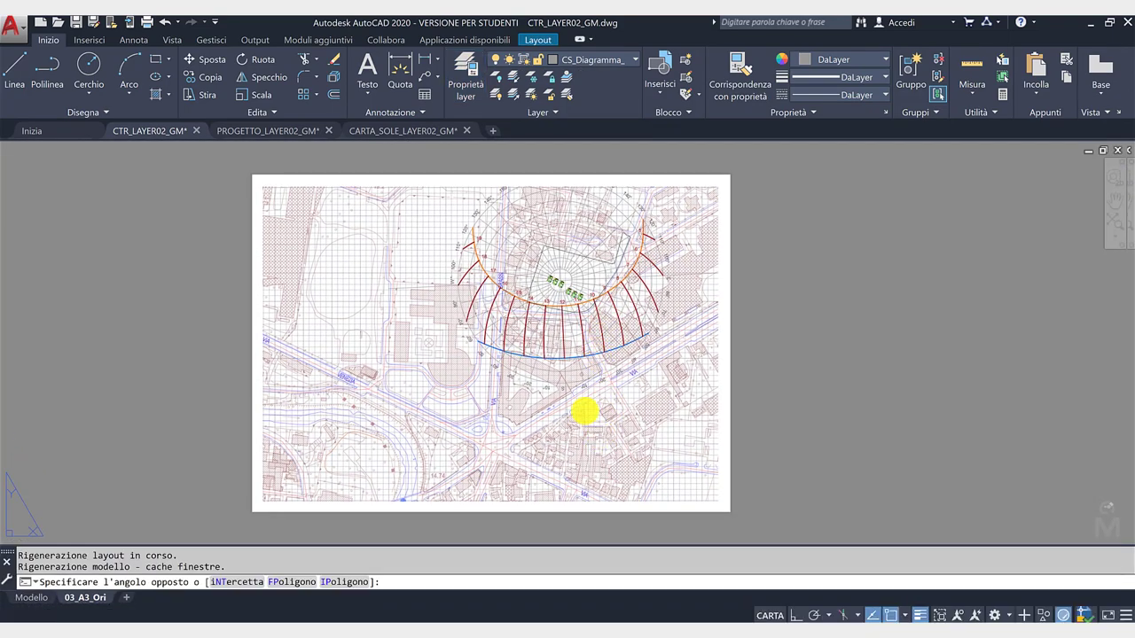
pyautogui.moveTo(396, 325); pyautogui.dragTo(398, 367, button='middle')
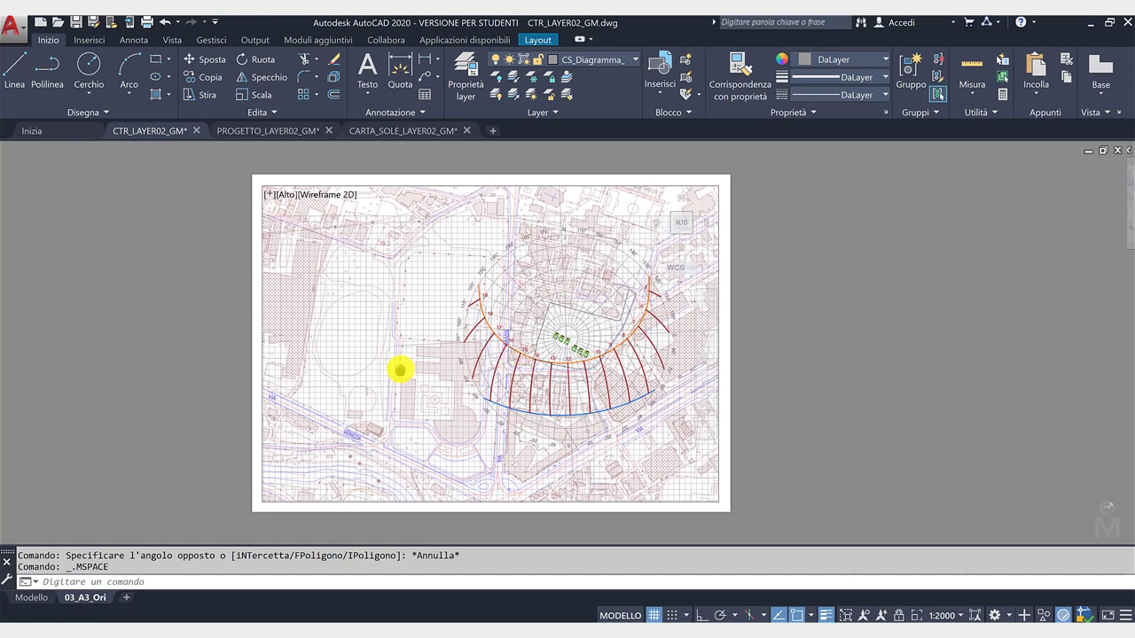
pyautogui.doubleClick(801, 426)
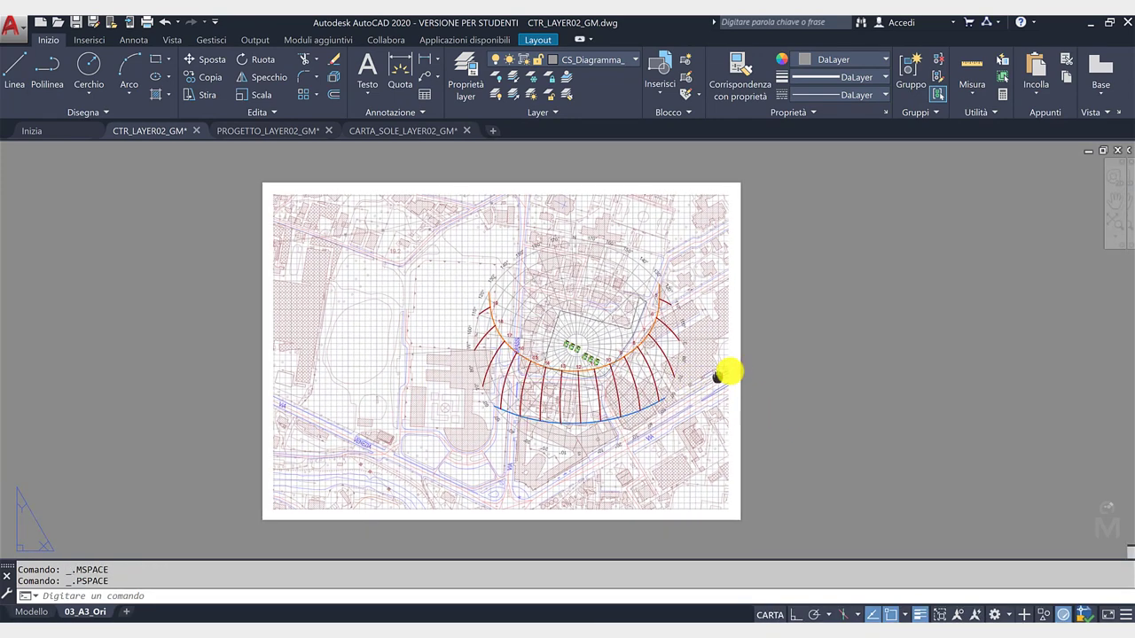
pyautogui.doubleClick(472, 381)
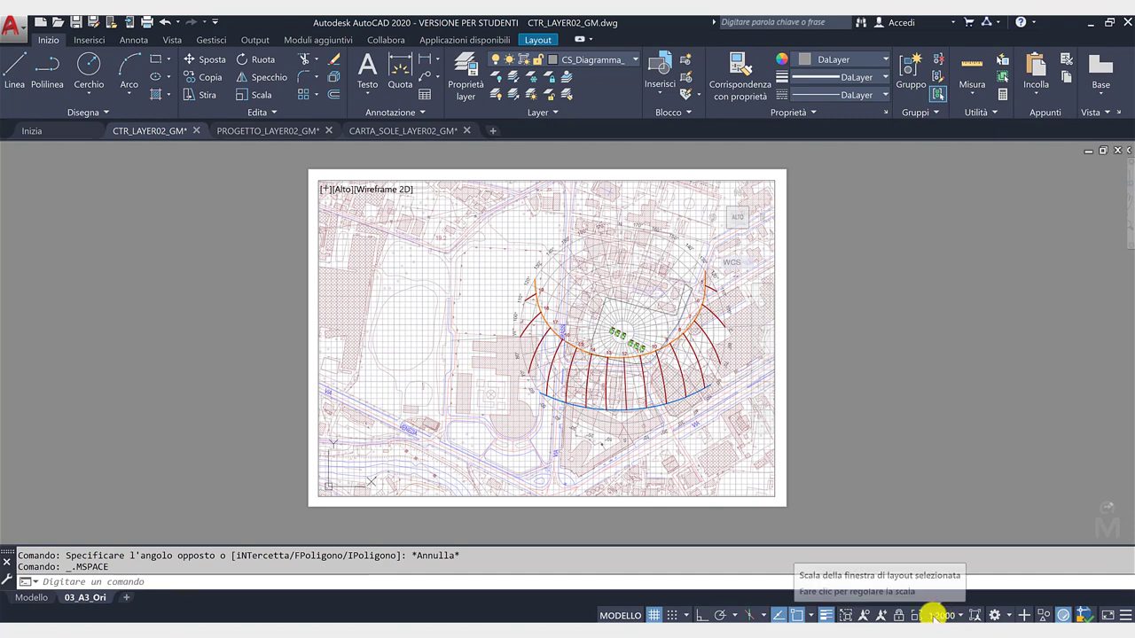
pyautogui.doubleClick(836, 438)
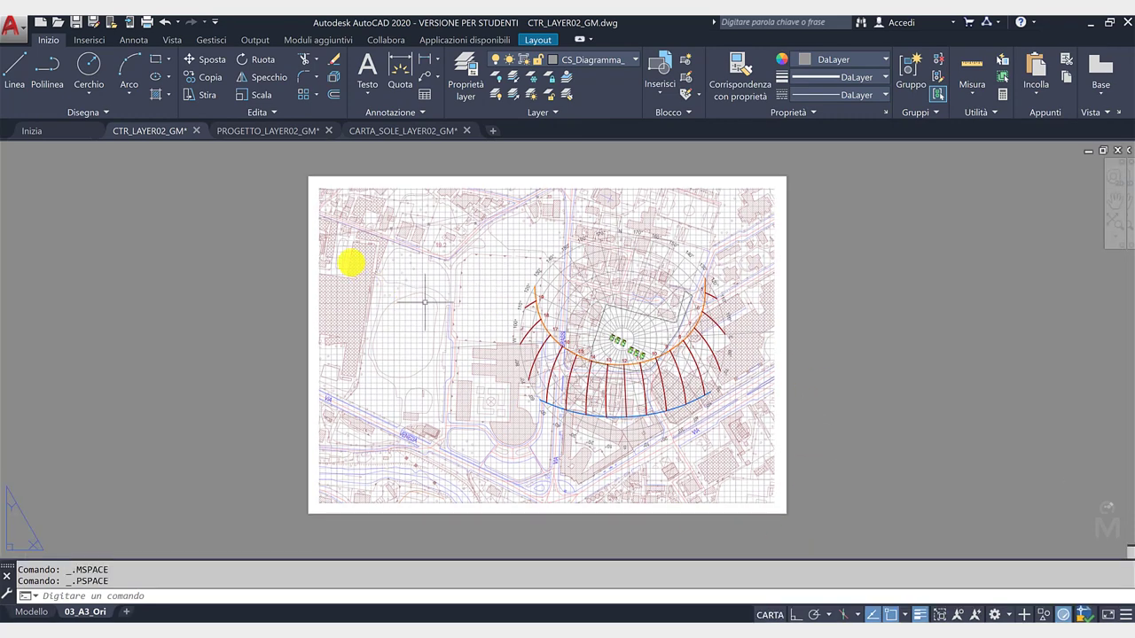
# - Export the layout as CTR_LAYER02_GM.pdf
pyautogui.click(13, 25)
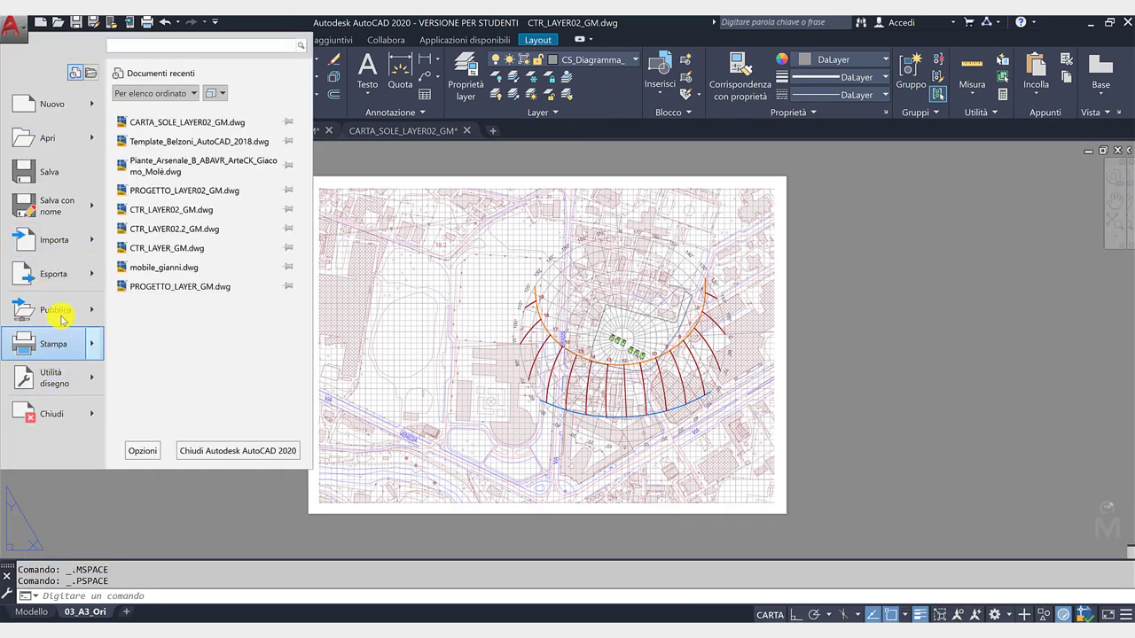
pyautogui.moveTo(53, 274)
pyautogui.click(146, 297)
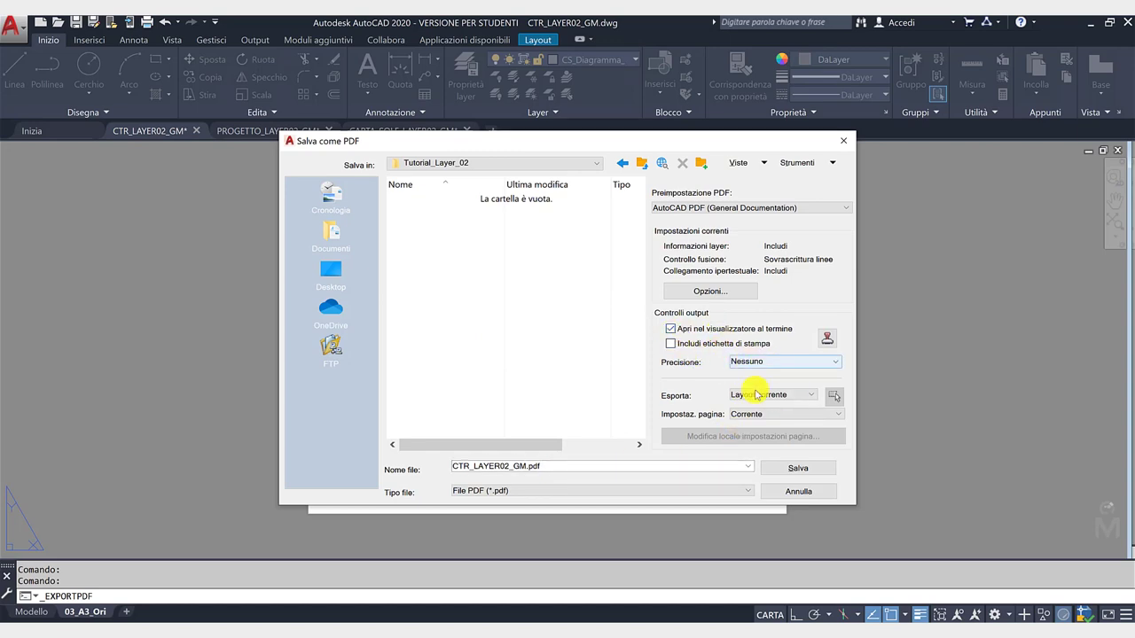
pyautogui.click(790, 475)
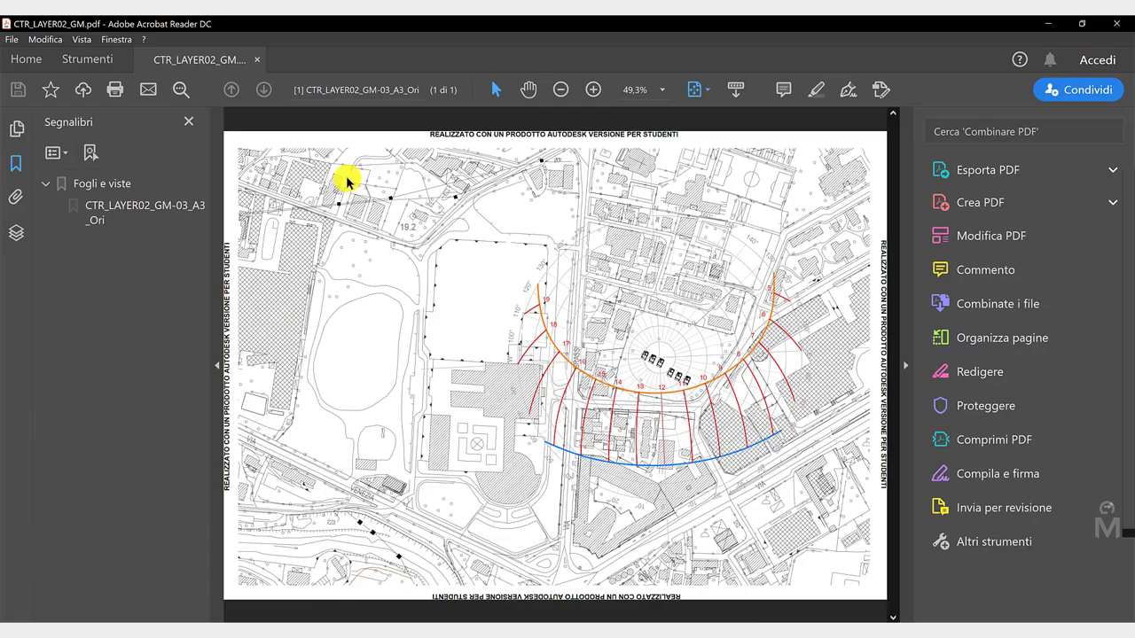
# - View the exported map PDF full-screen in Acrobat, exit it, and return to the AutoCAD drawing
pyautogui.click(82, 39)
pyautogui.click(204, 267)
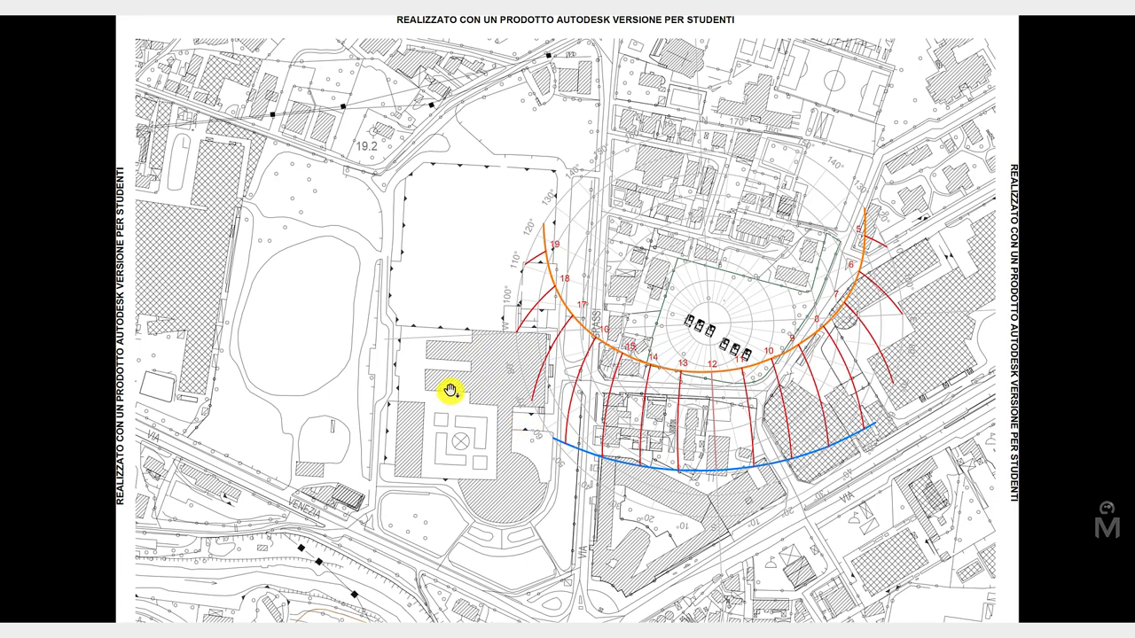
pyautogui.press('Escape')
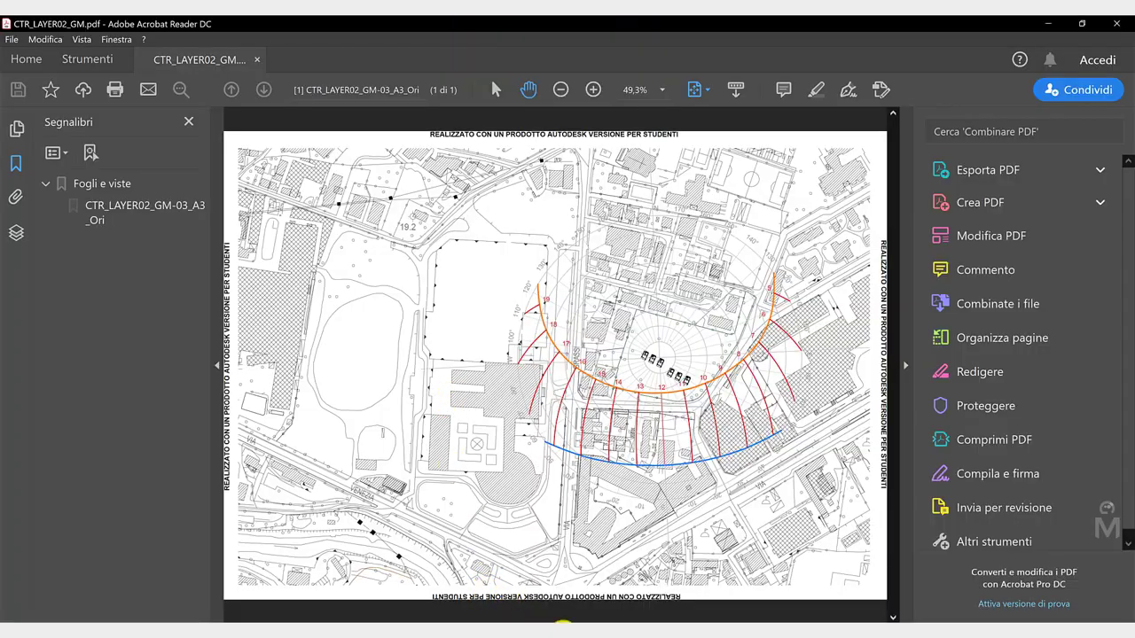
pyautogui.click(570, 618)
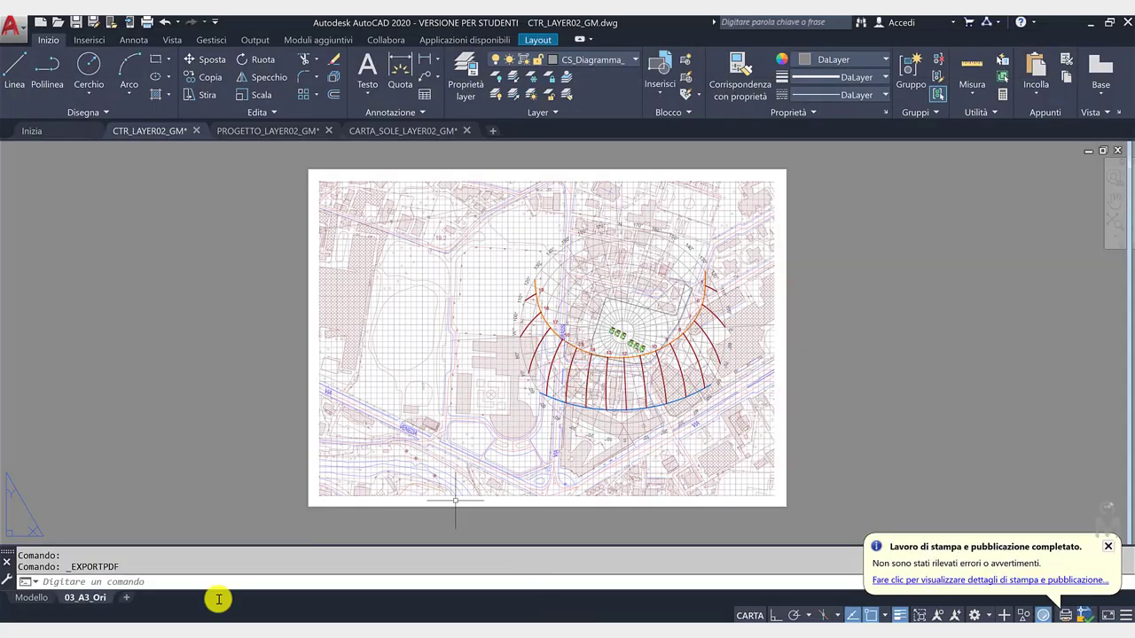
# - In model space, set transparency 80 on all layers in the CTR filter
pyautogui.click(34, 599)
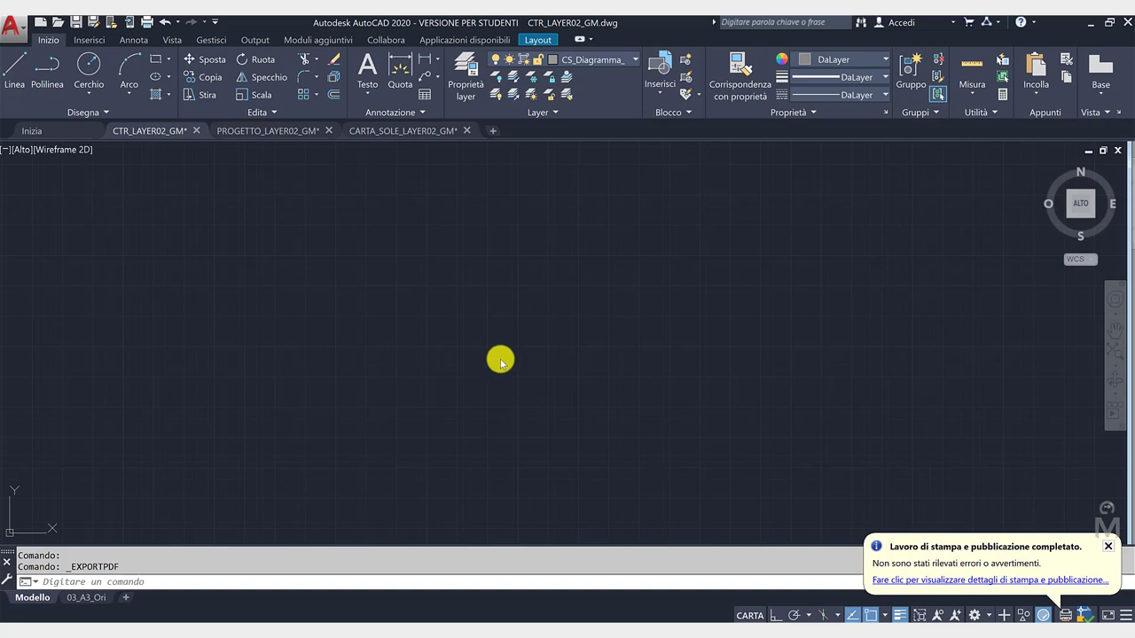
pyautogui.scroll(-2, 451, 355)
pyautogui.scroll(2, 477, 355)
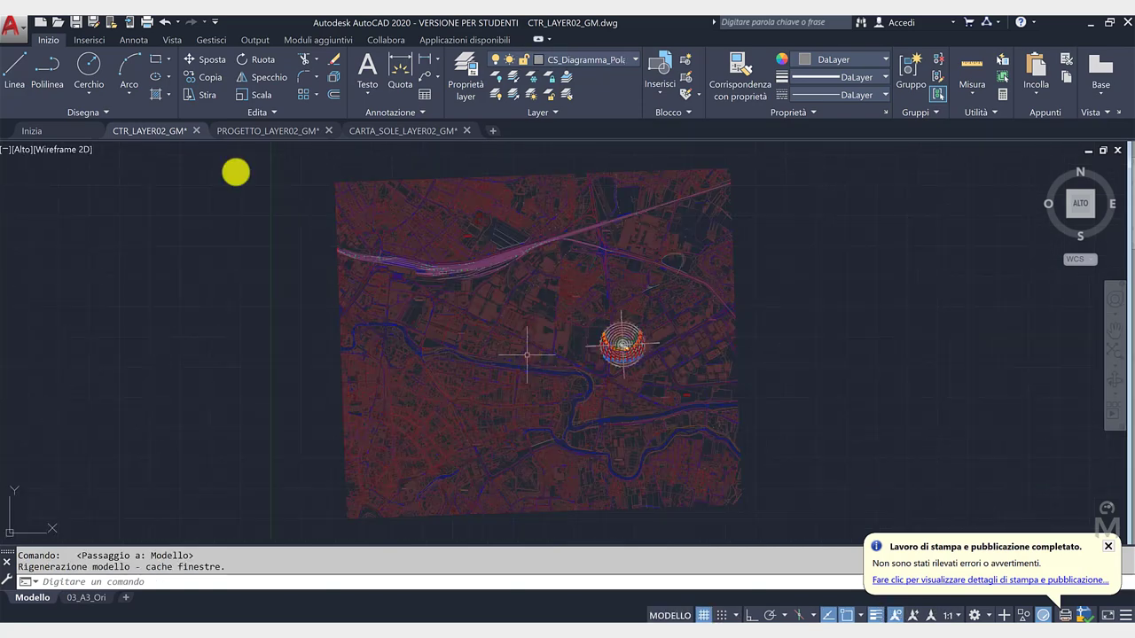
pyautogui.click(465, 75)
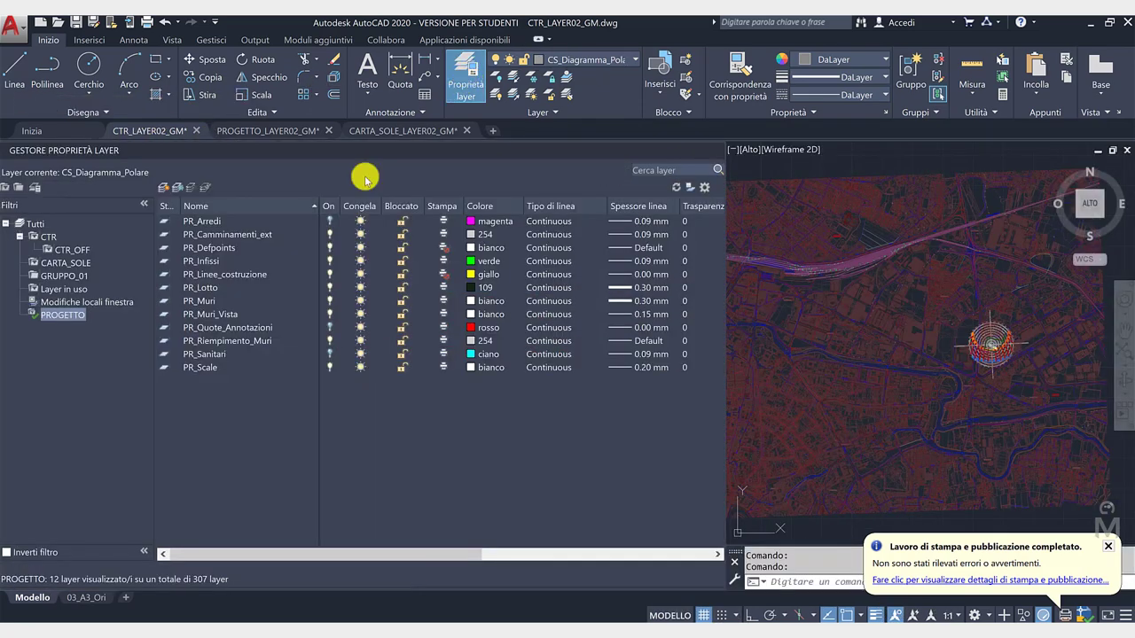
pyautogui.click(49, 237)
pyautogui.rightClick(229, 261)
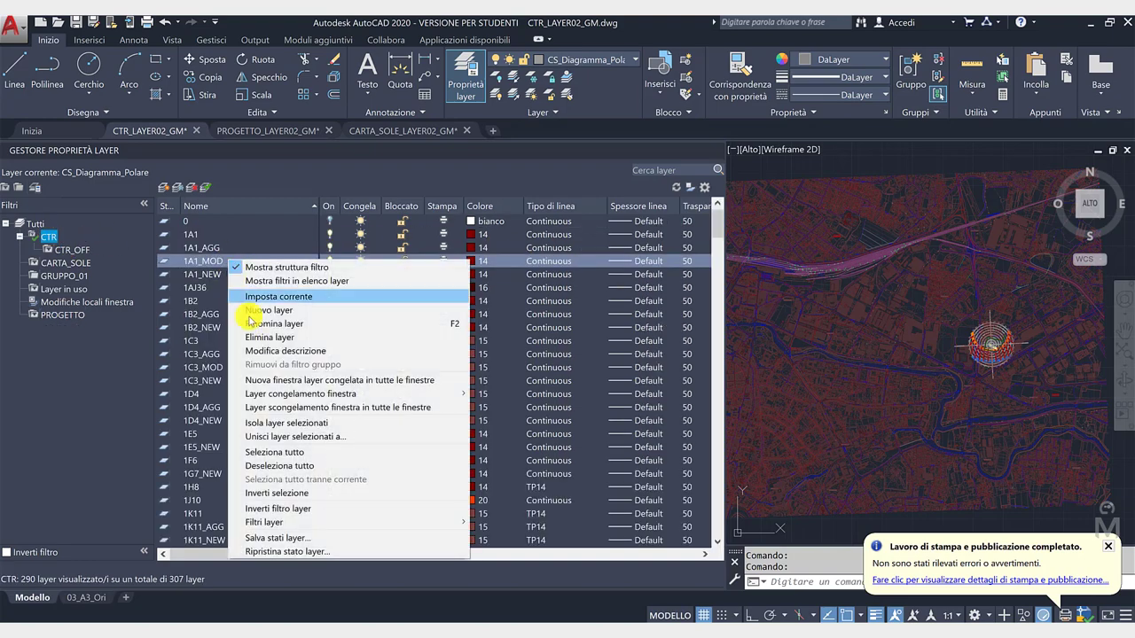
pyautogui.click(276, 453)
pyautogui.hscroll(2, 687, 225)
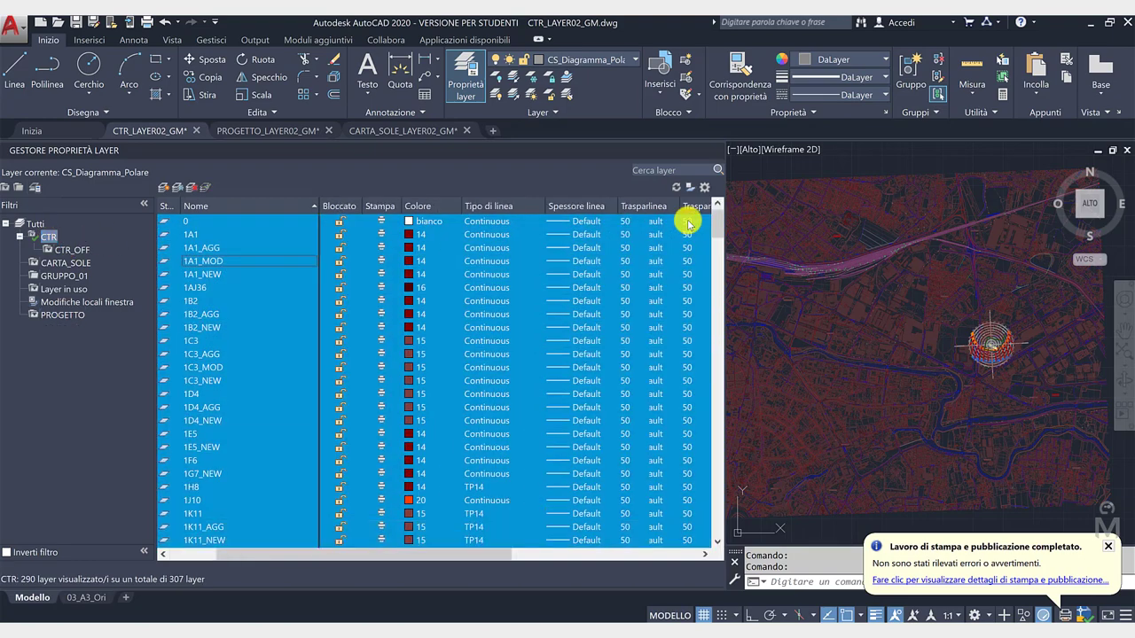
pyautogui.click(687, 224)
pyautogui.press('Return')
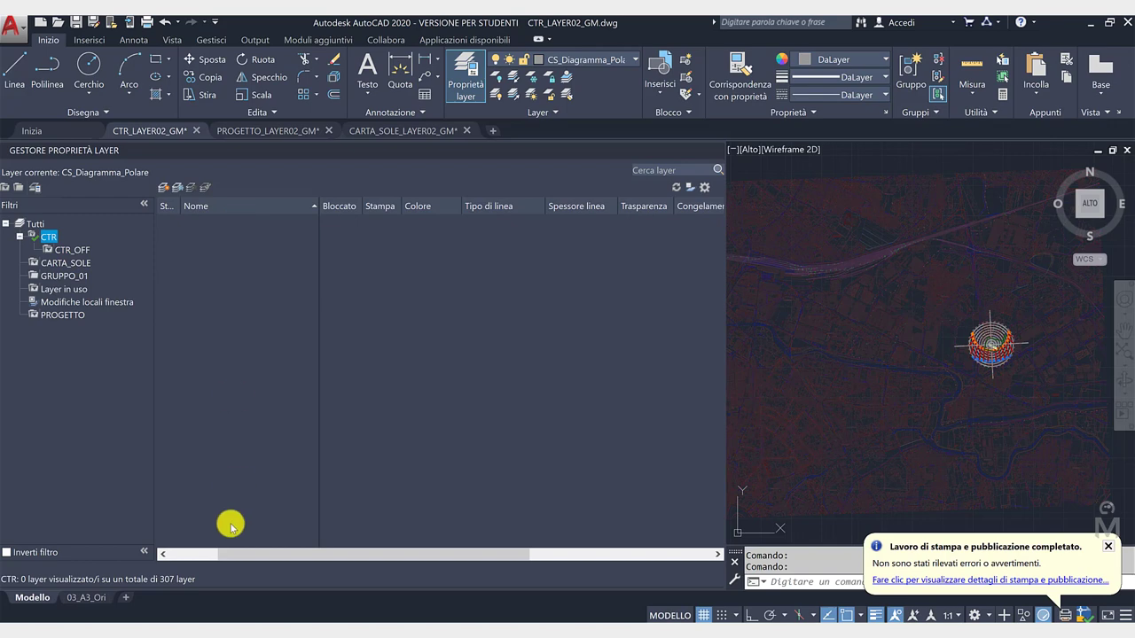
# - Update the CTR layer filter definition to match transparency 80
pyautogui.doubleClick(48, 237)
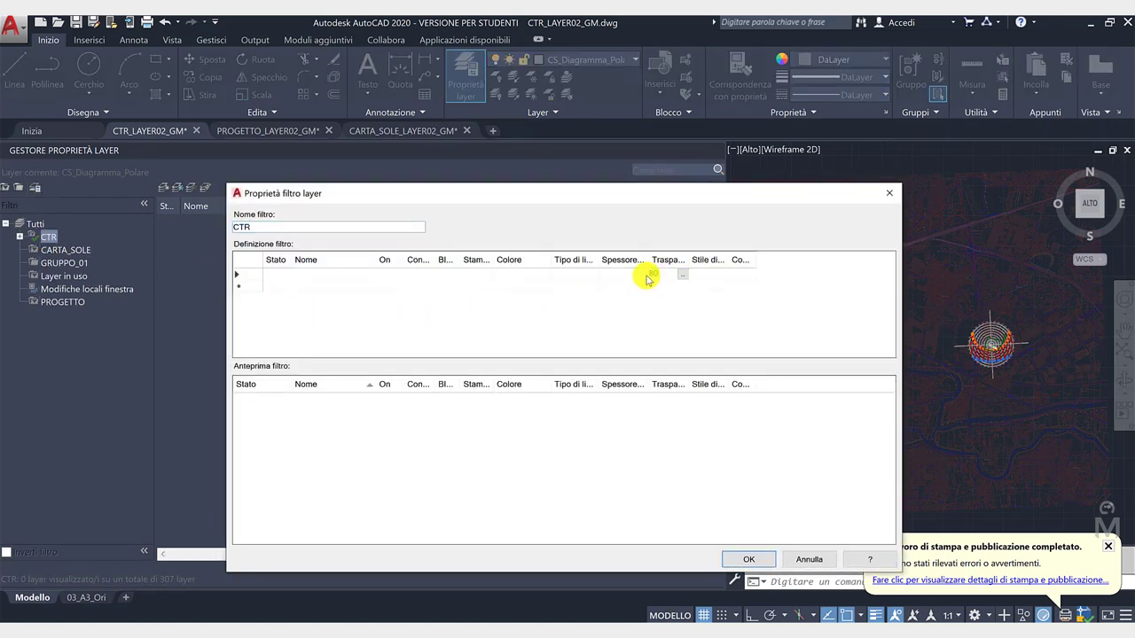
pyautogui.press('Return')
pyautogui.click(749, 560)
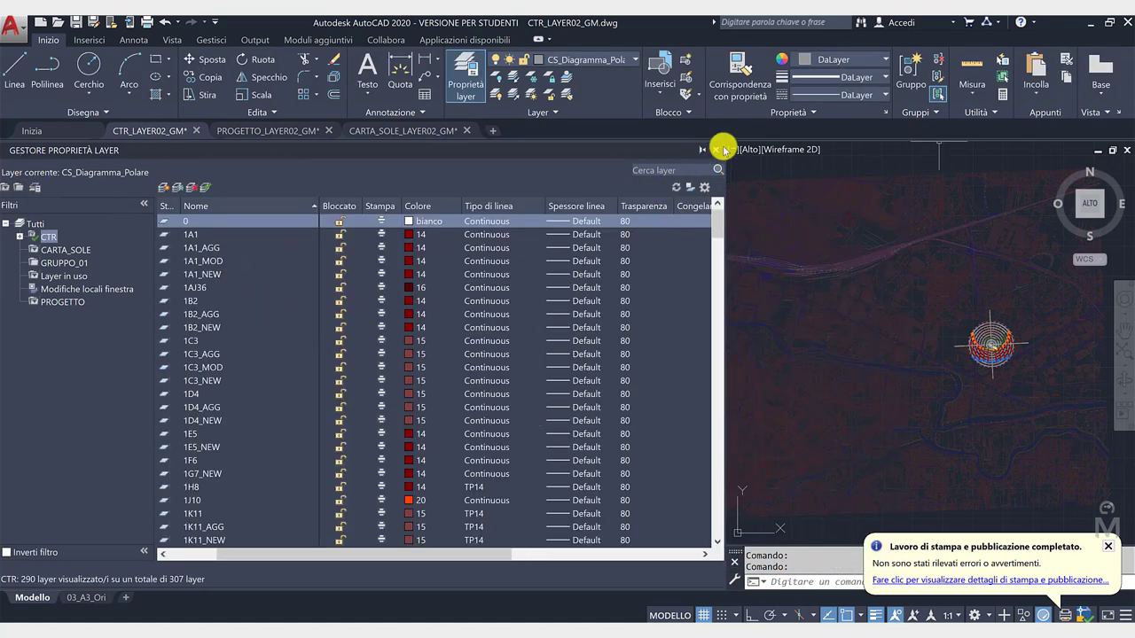
pyautogui.click(720, 148)
# - Export the 03_A3_Ori layout to PDF under the same CTR_LAYER02_GM name
pyautogui.click(85, 597)
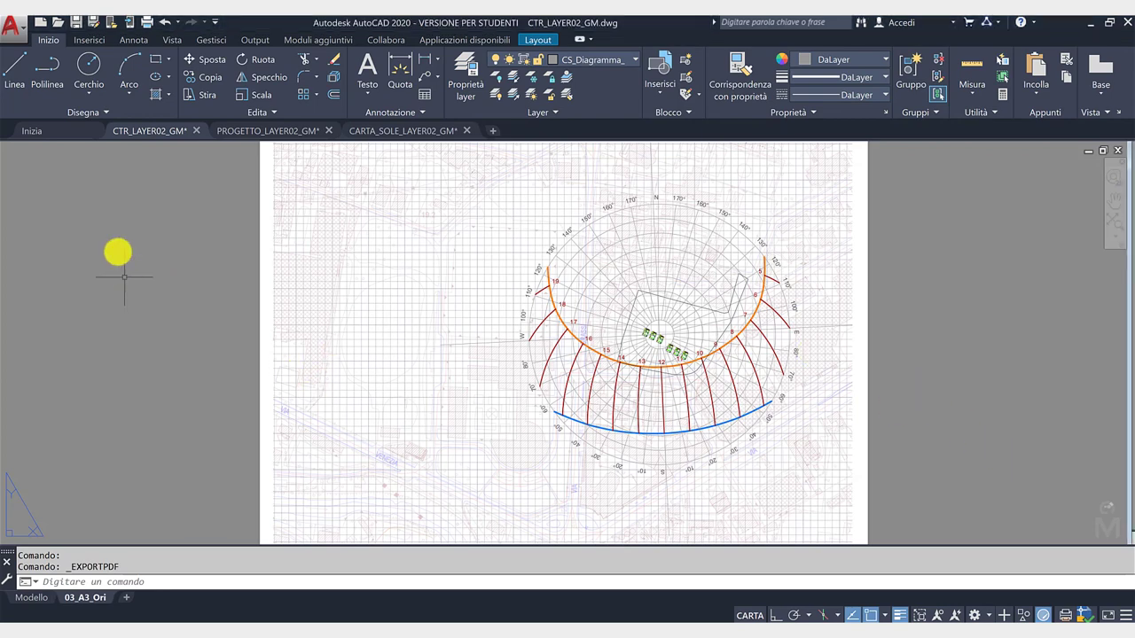
pyautogui.click(15, 42)
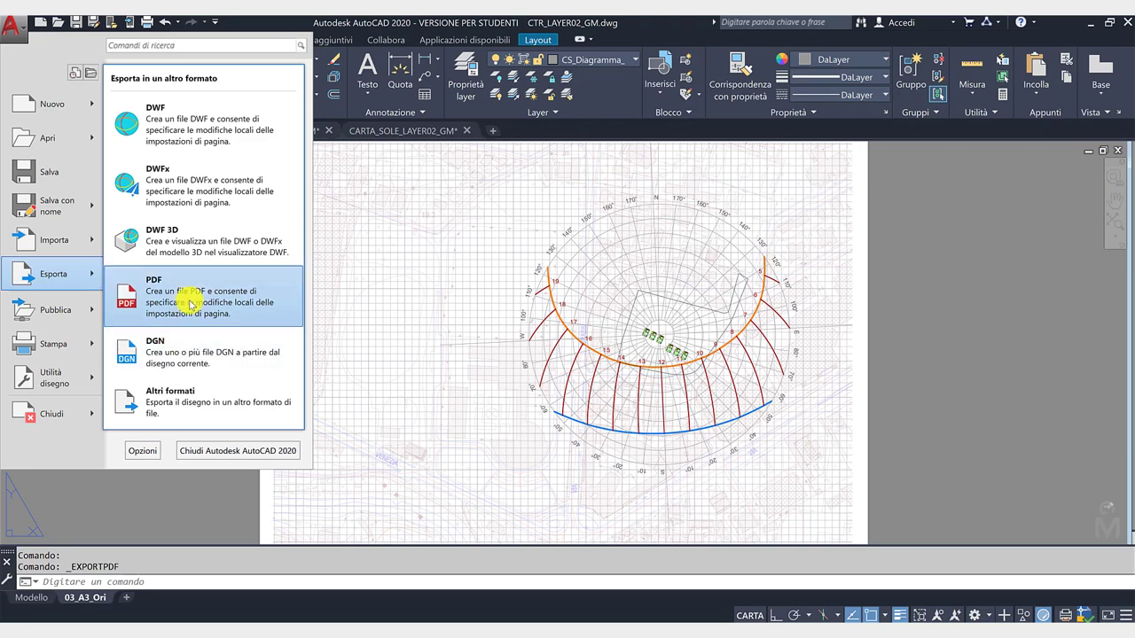
pyautogui.click(190, 299)
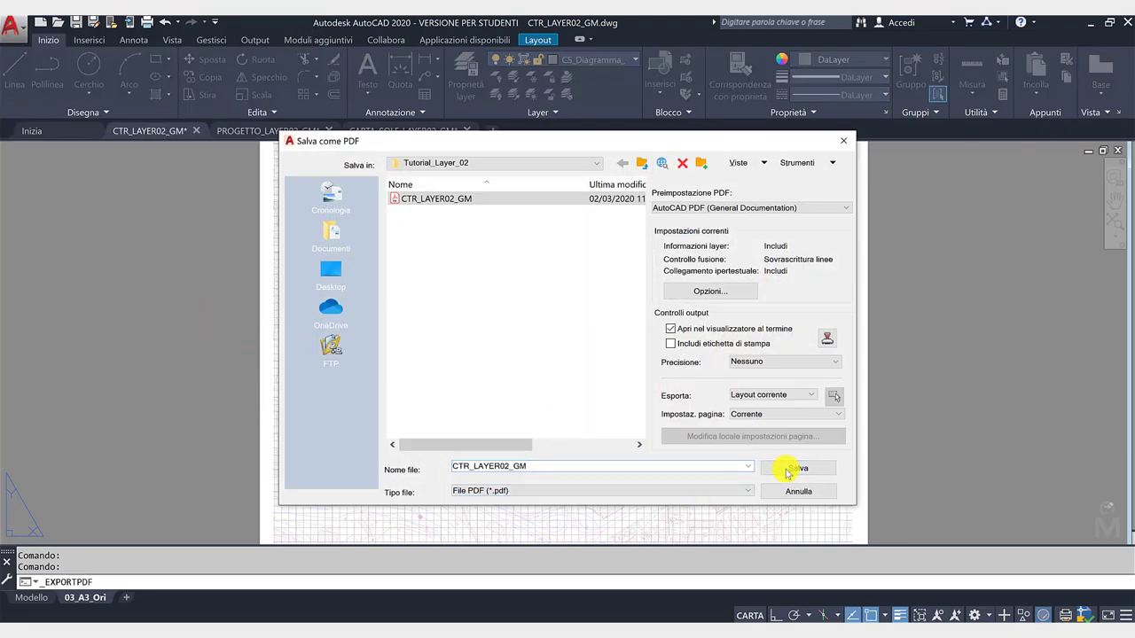
pyautogui.click(798, 468)
# - Overwrite CTR_LAYER02_GM.pdf and view the re-exported PDF full-screen in Acrobat
pyautogui.click(564, 365)
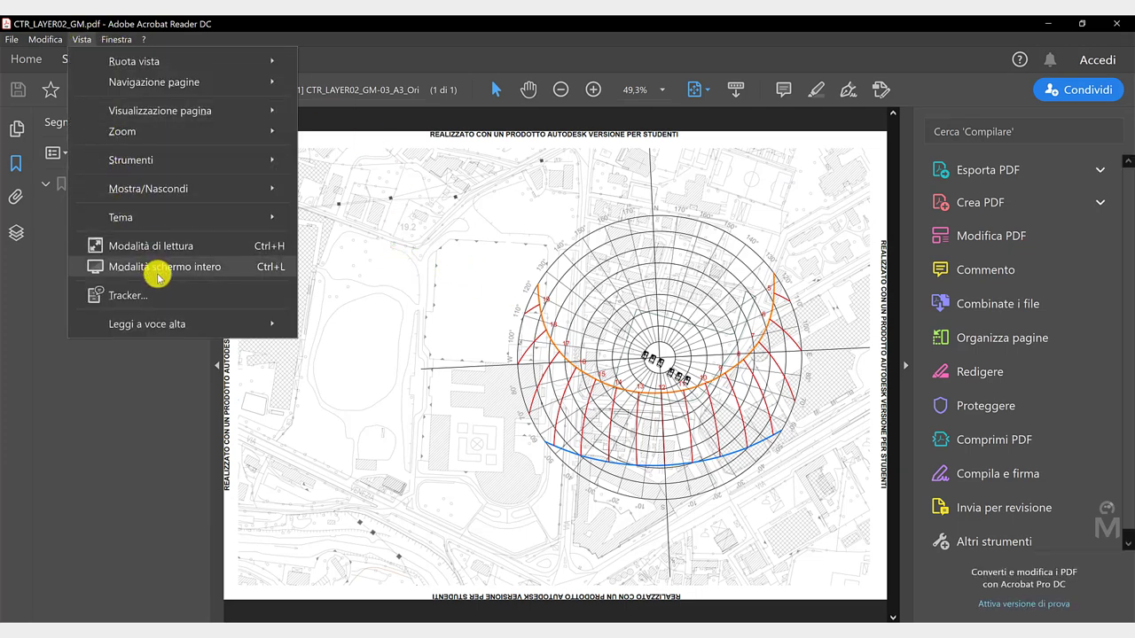
pyautogui.click(155, 267)
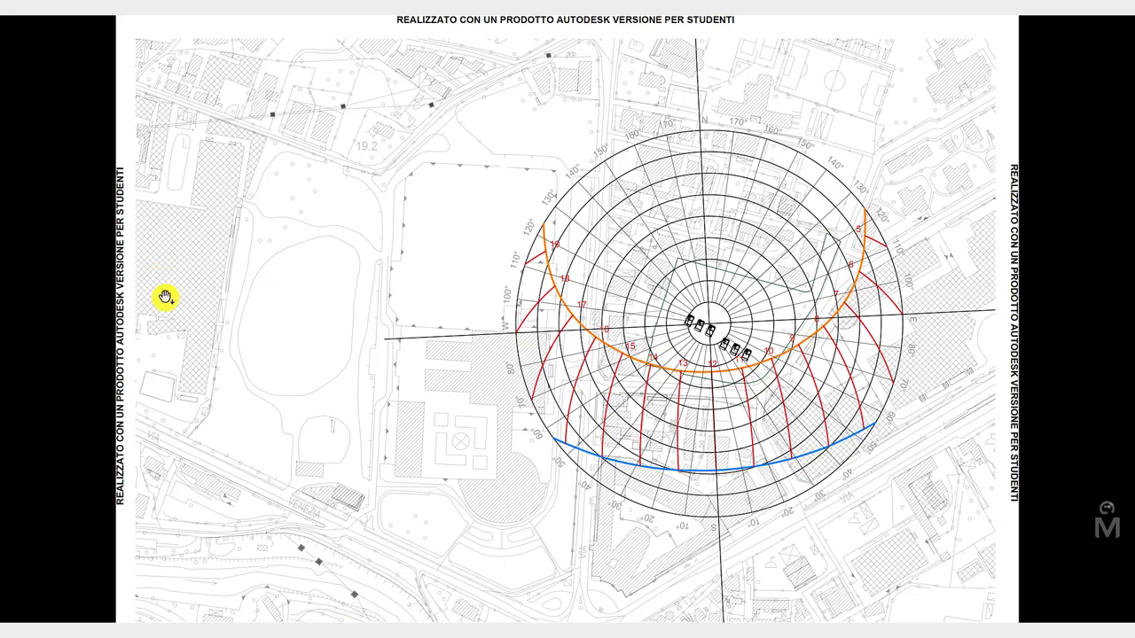